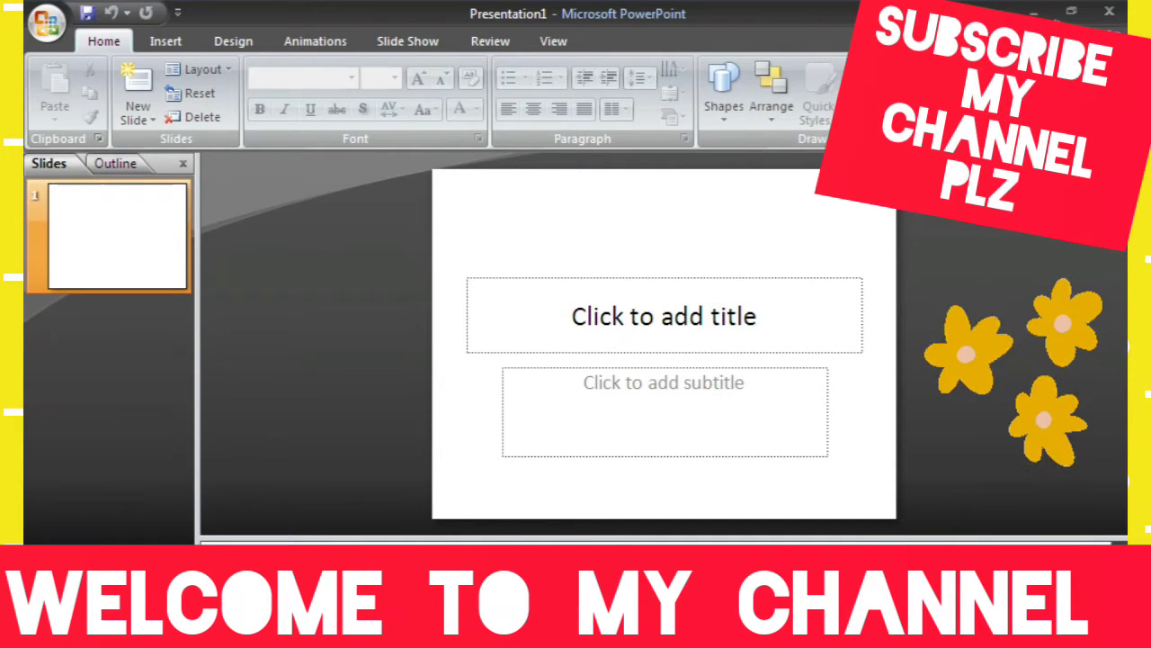
{"action": "key", "text": "super"}
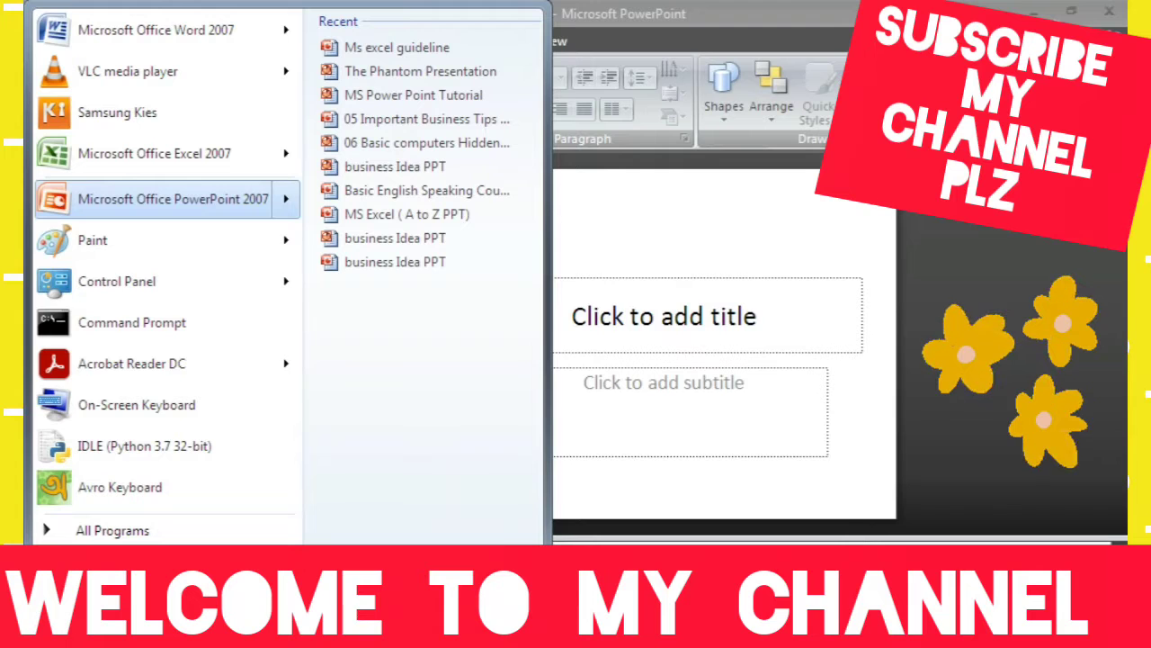
{"action": "left_click", "coordinate": [25, 324]}
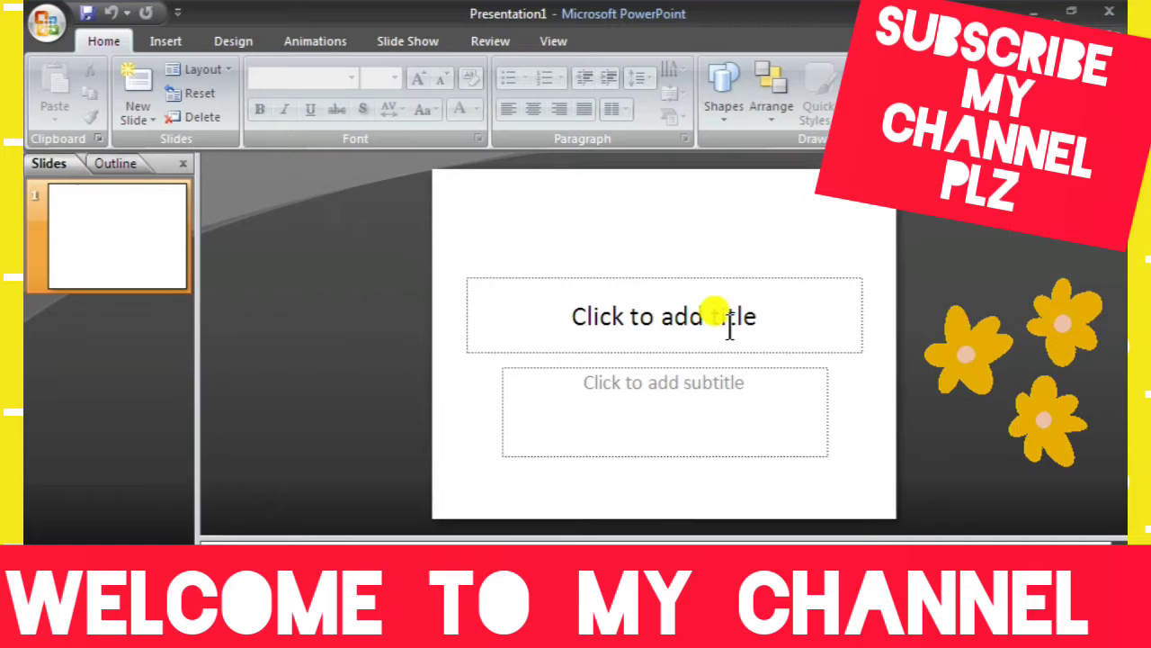
{"action": "left_click", "coordinate": [557, 317]}
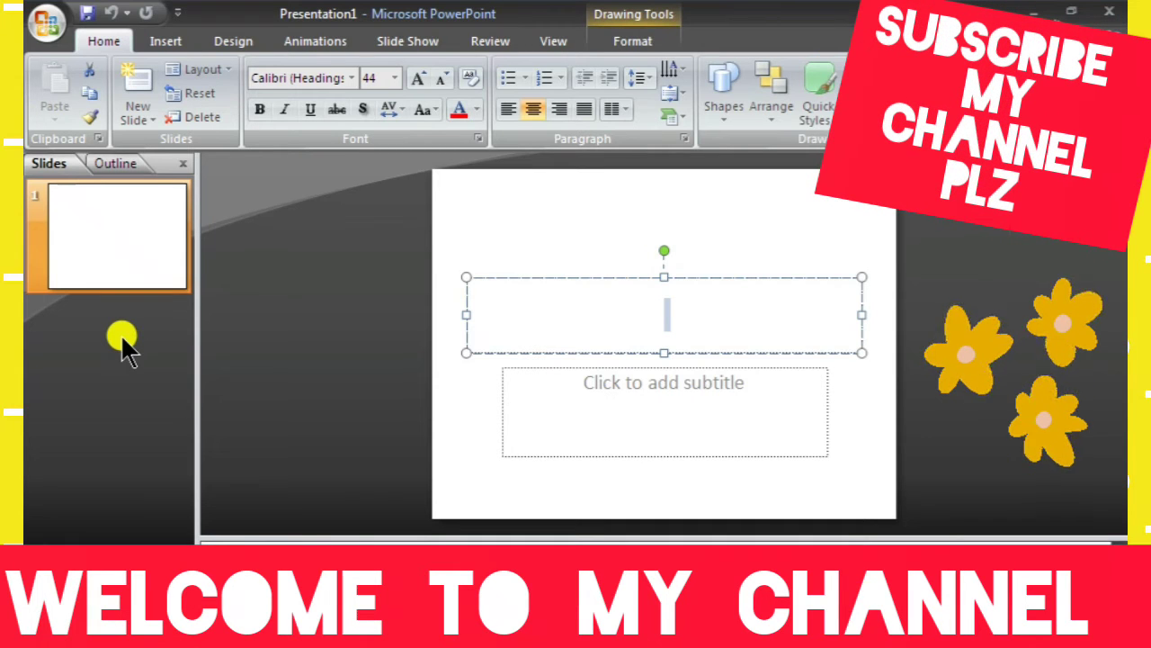
{"action": "left_click", "coordinate": [624, 189]}
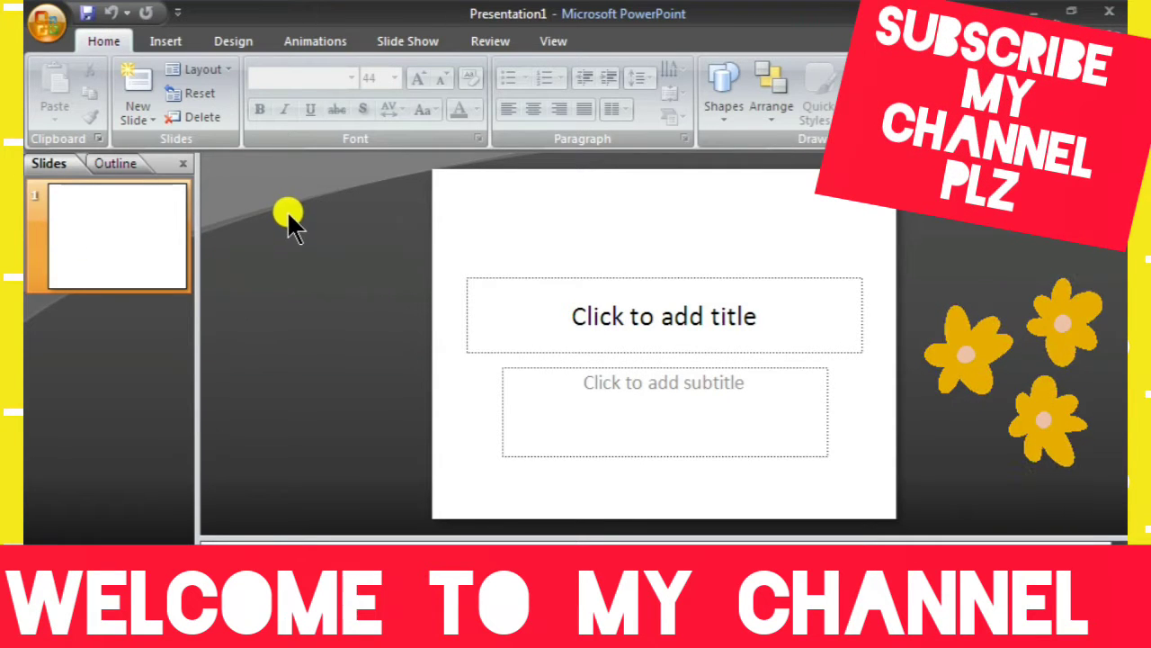
Save the presentation to the Desktop as 'PPT Session 01' in PowerPoint 97-2003 format
{"action": "key", "text": "ctrl+s"}
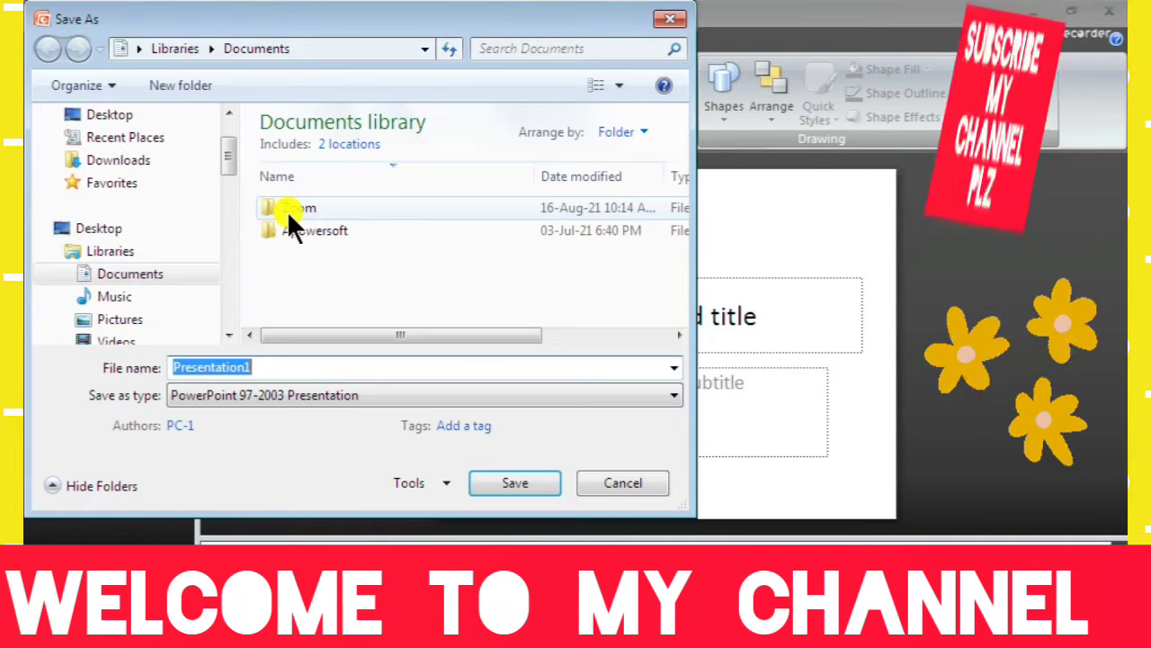
{"action": "scroll", "coordinate": [174, 157], "scroll_direction": "down", "scroll_amount": 5}
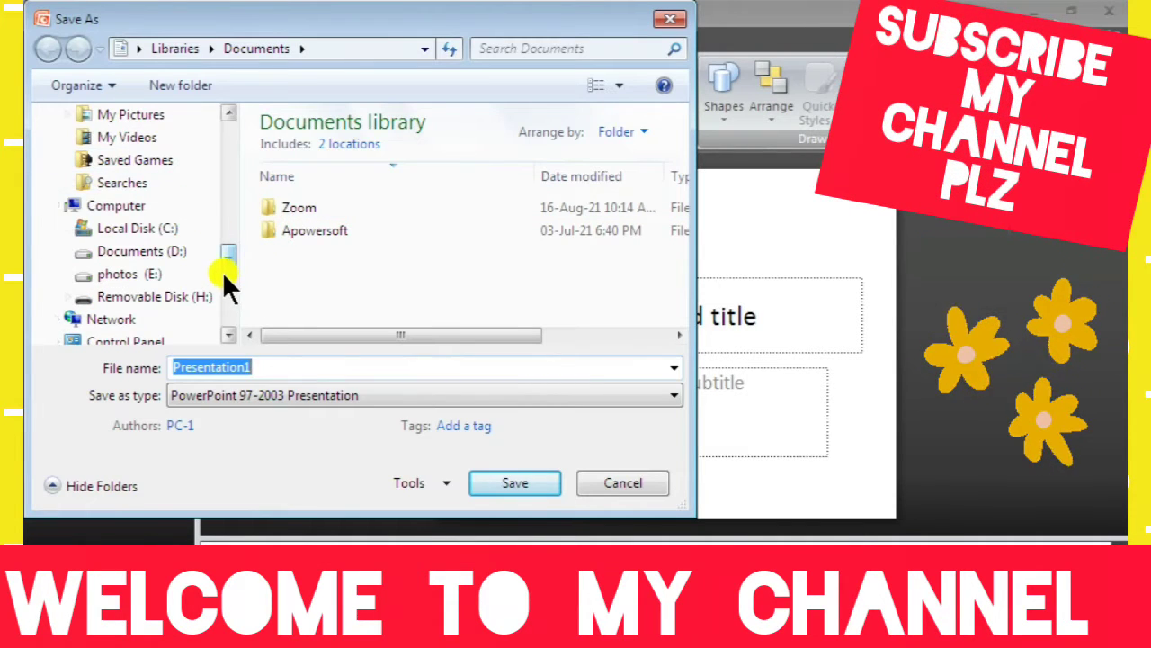
{"action": "left_click_drag", "start_coordinate": [225, 271], "coordinate": [246, 119]}
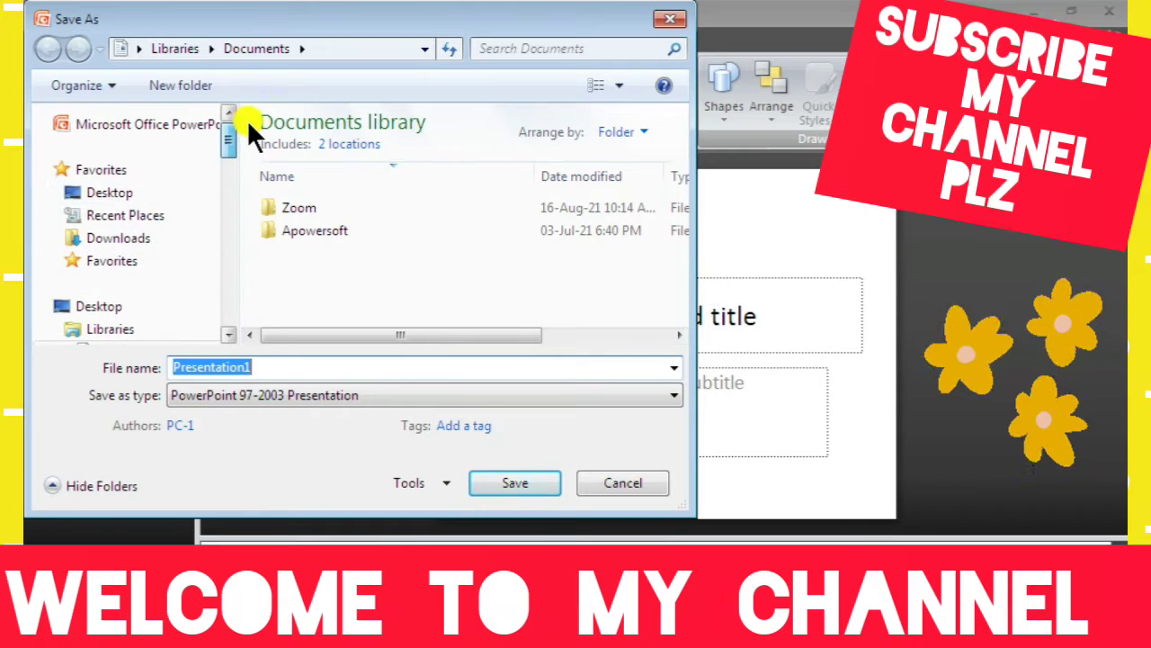
{"action": "left_click", "coordinate": [135, 192]}
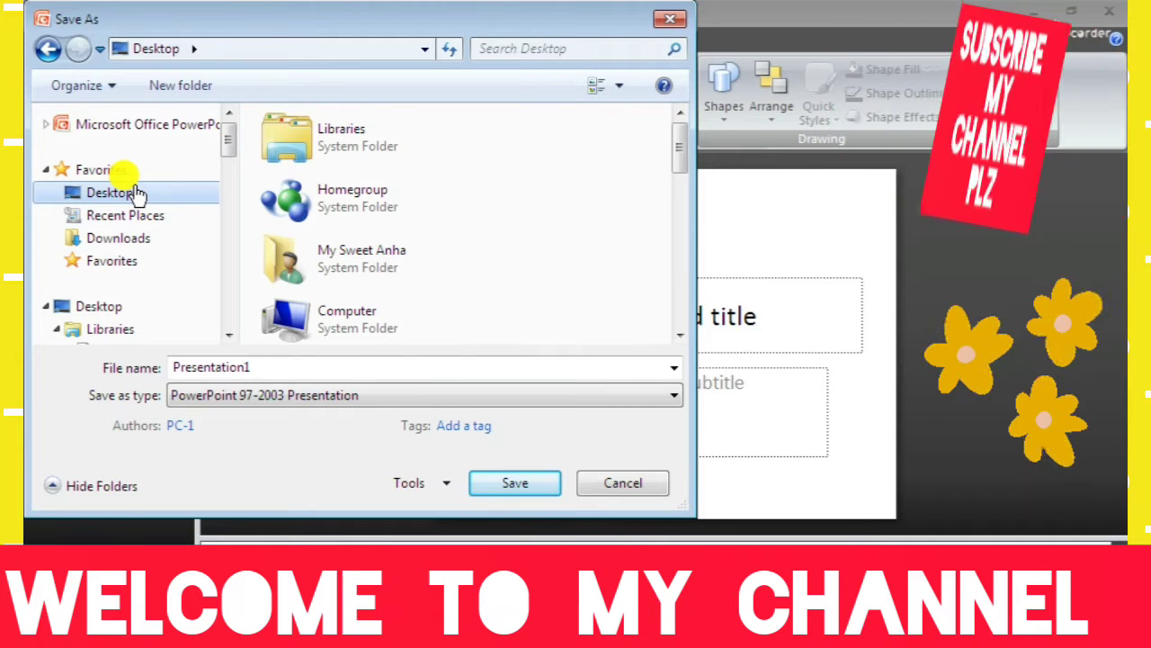
{"action": "double_click", "coordinate": [275, 356]}
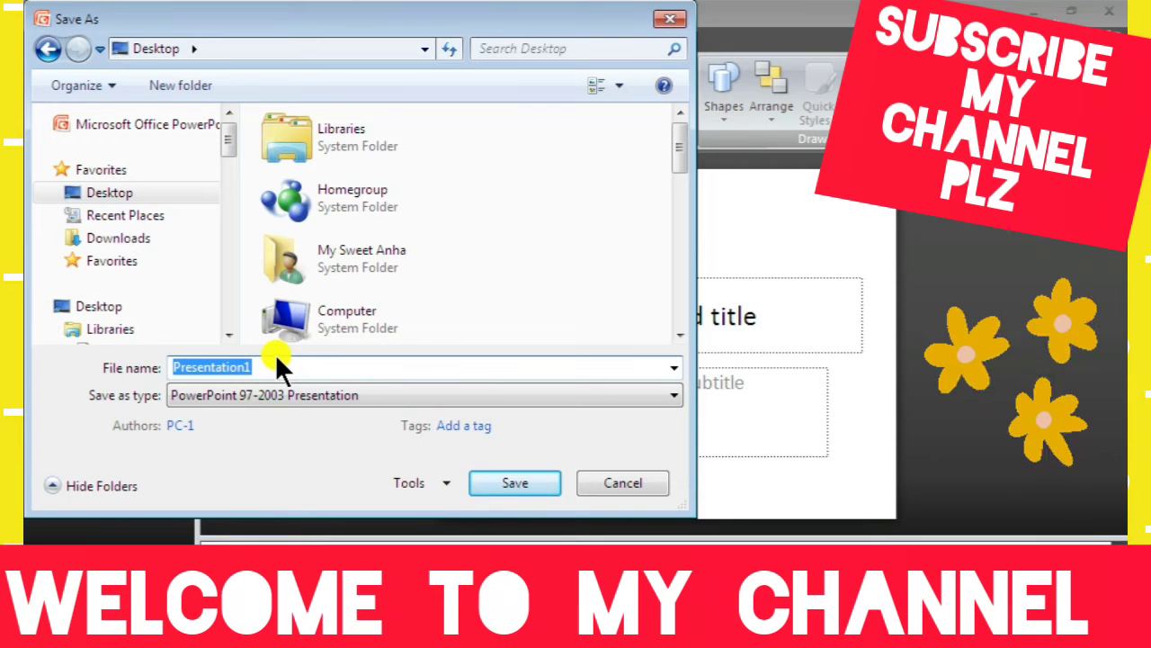
{"action": "type", "text": "PPT C"}
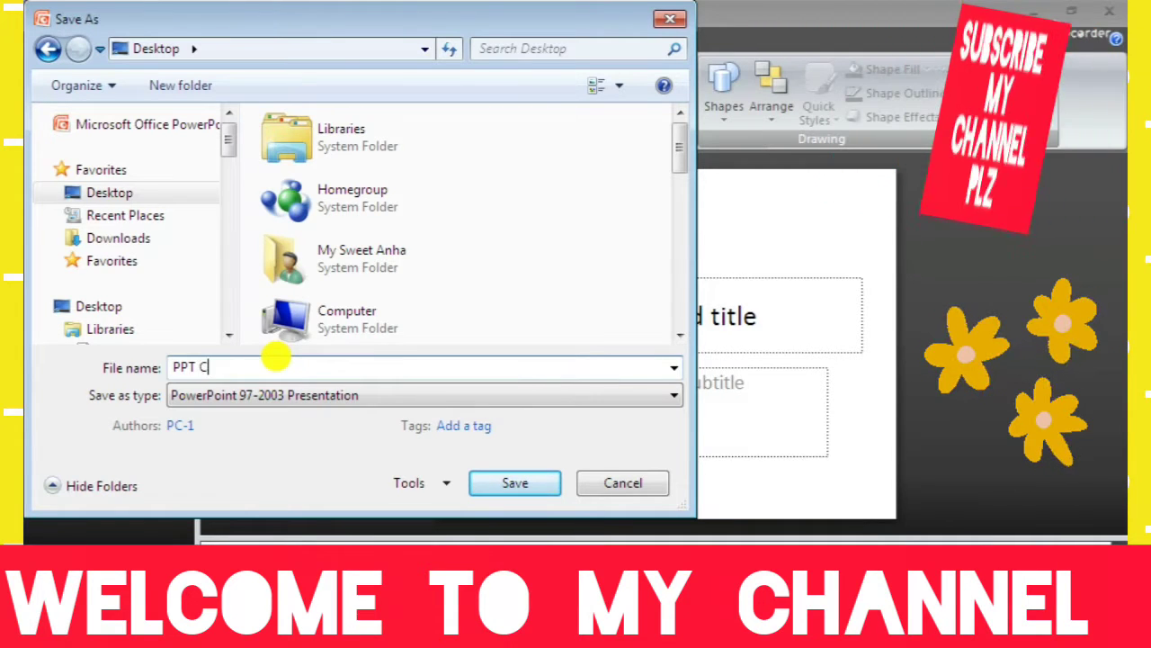
{"action": "type", "text": "las"}
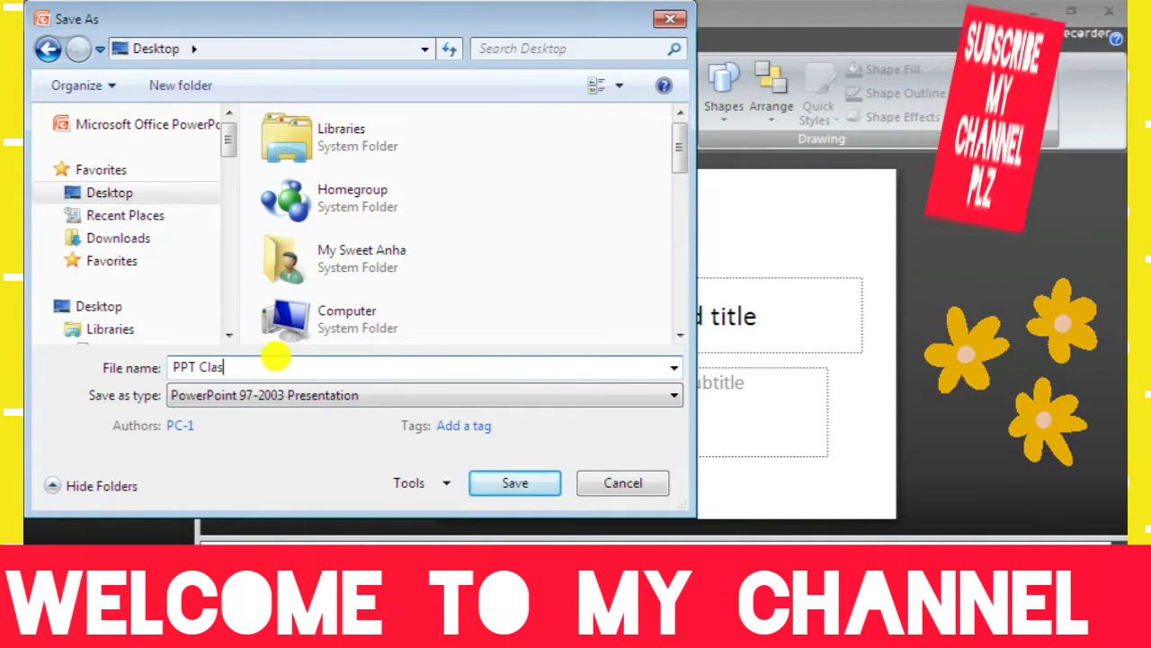
{"action": "key", "text": "BackSpace"}
{"action": "key", "text": "BackSpace"}
{"action": "key", "text": "BackSpace"}
{"action": "type", "text": "Session"}
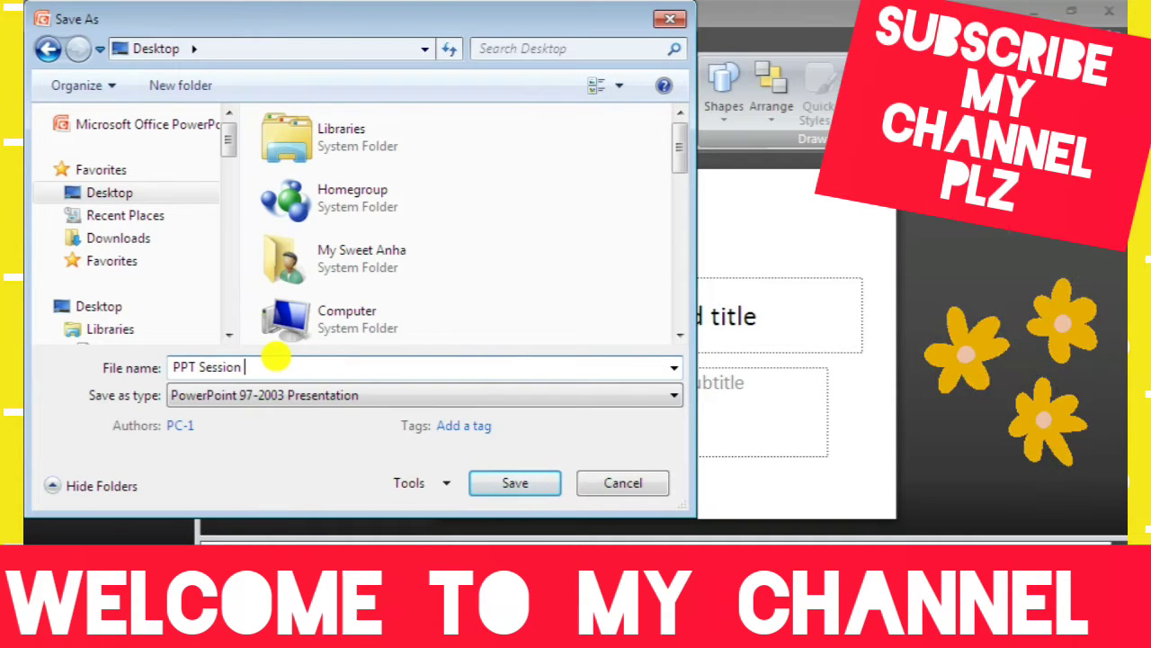
{"action": "type", "text": "01"}
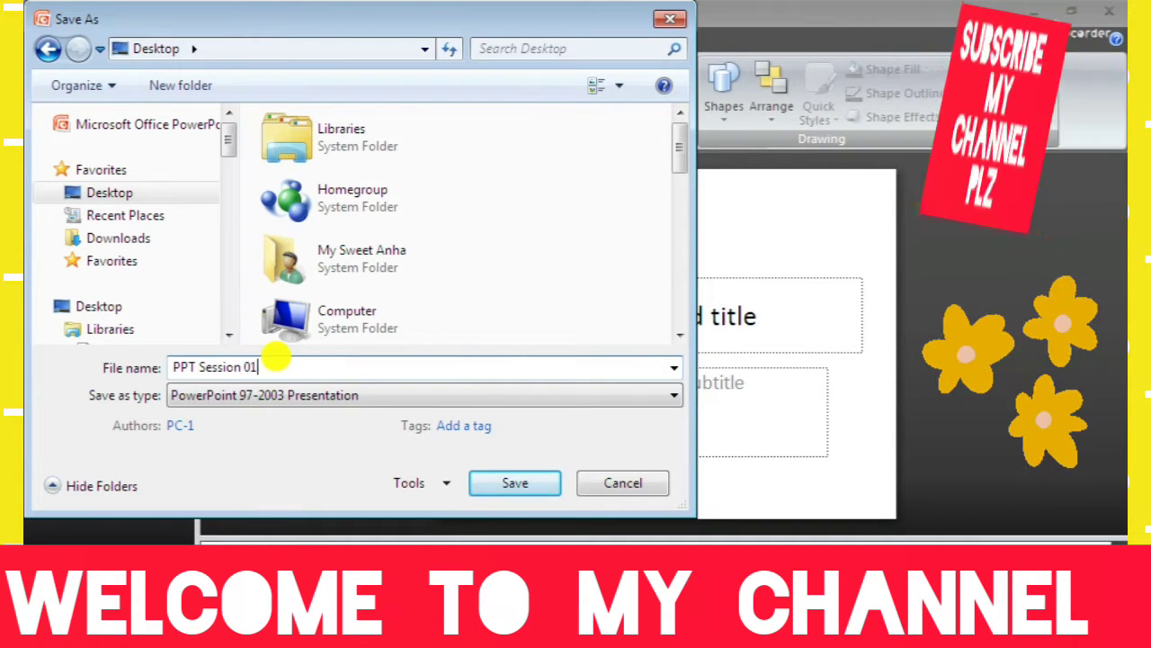
{"action": "left_click", "coordinate": [510, 484]}
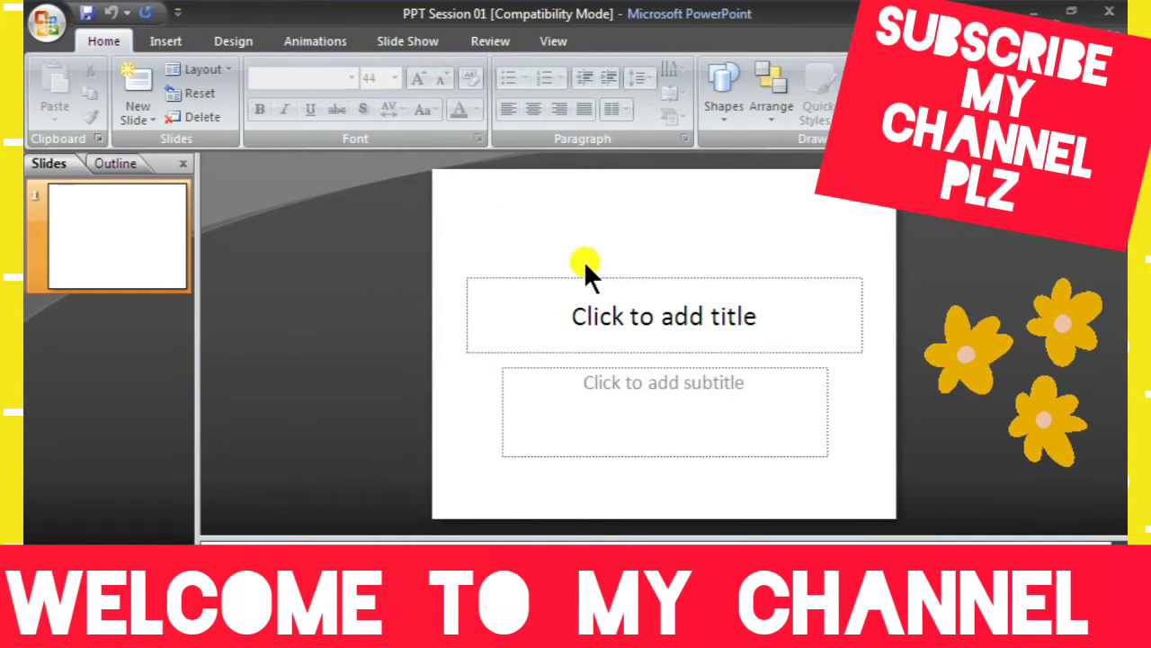
Type 'MS Power Point Presentation' into the title placeholder
{"action": "left_click", "coordinate": [645, 329]}
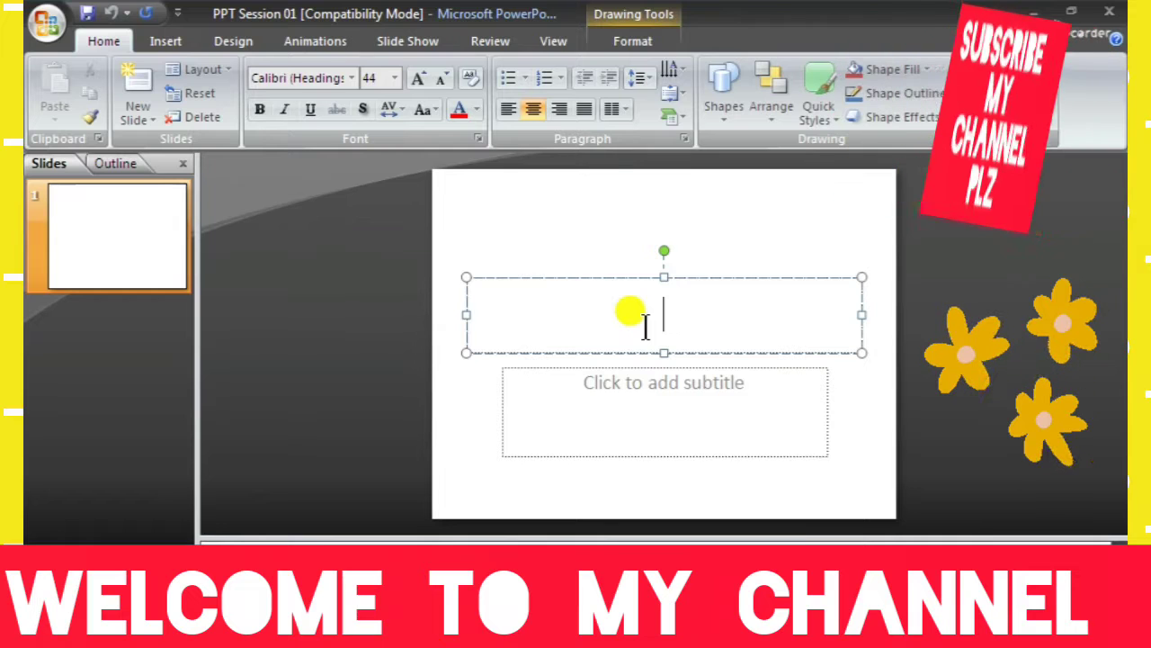
{"action": "type", "text": "MS Po"}
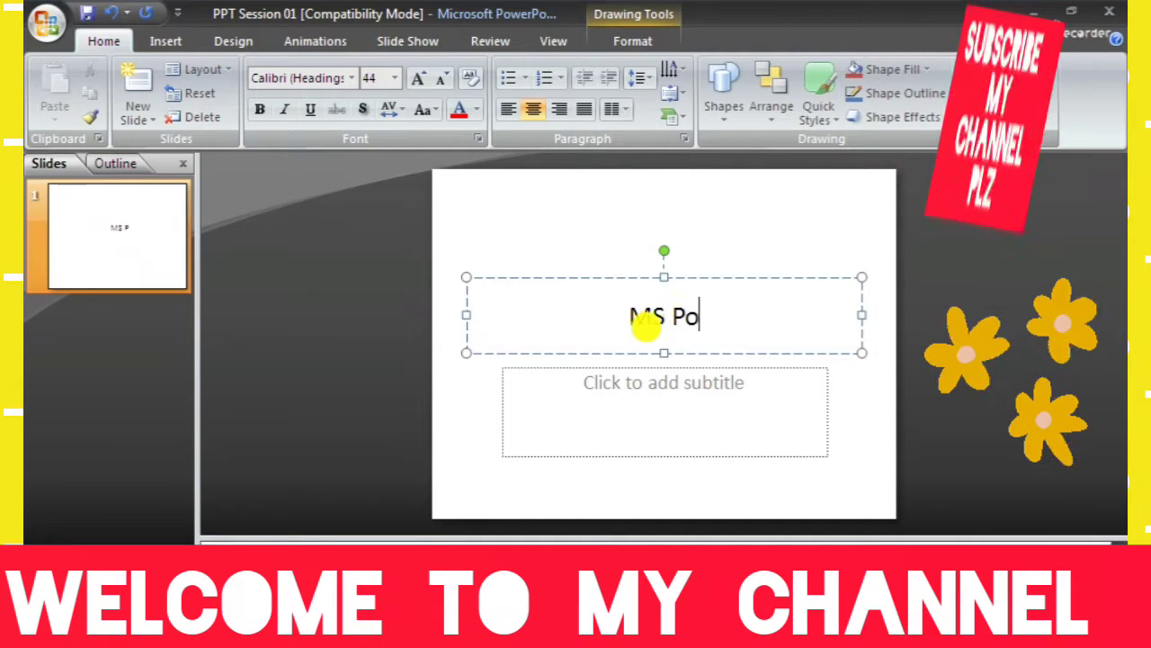
{"action": "type", "text": "wer o"}
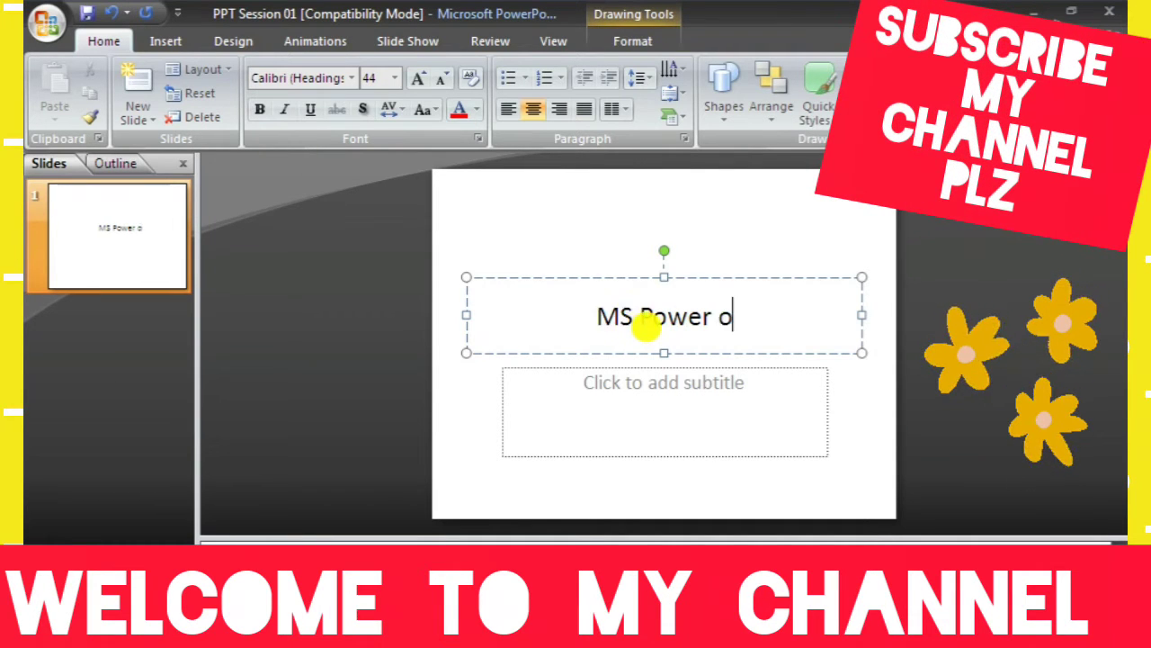
{"action": "key", "text": "BackSpace"}
{"action": "type", "text": "Point "}
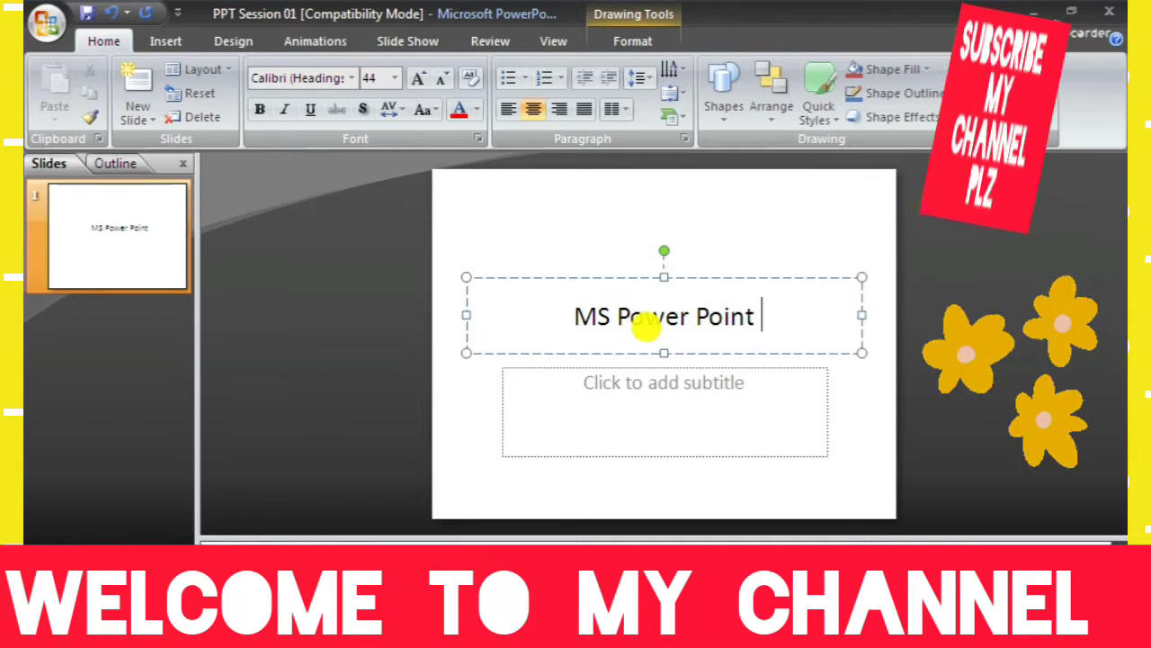
{"action": "type", "text": "Prs"}
{"action": "key", "text": "BackSpace"}
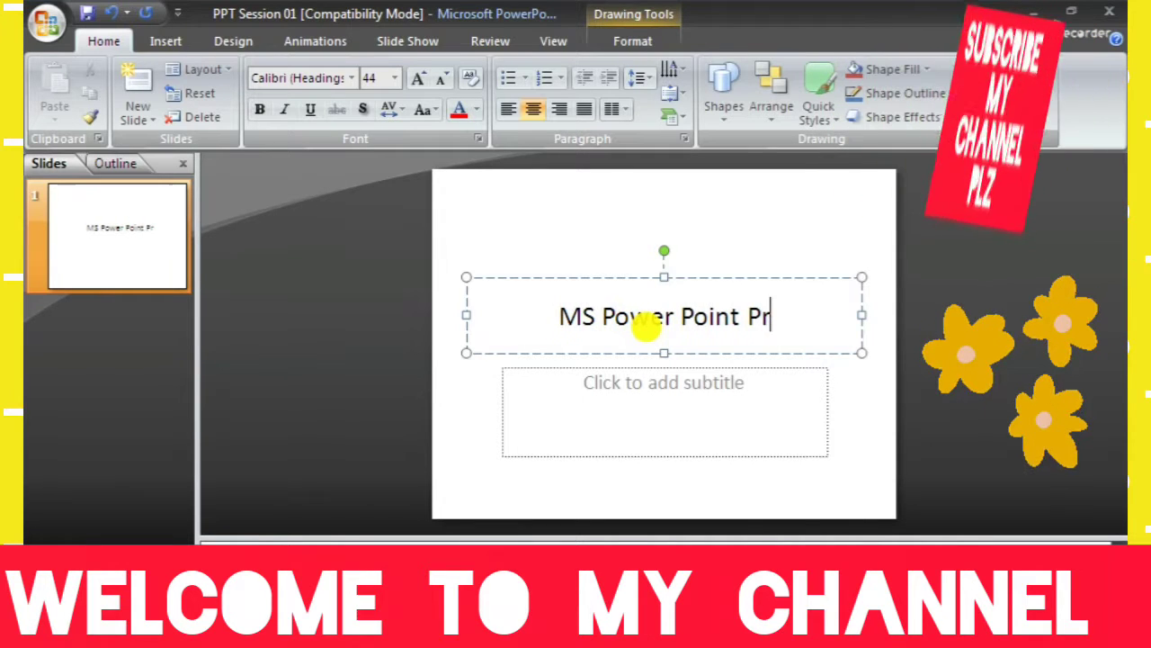
{"action": "type", "text": "esentat"}
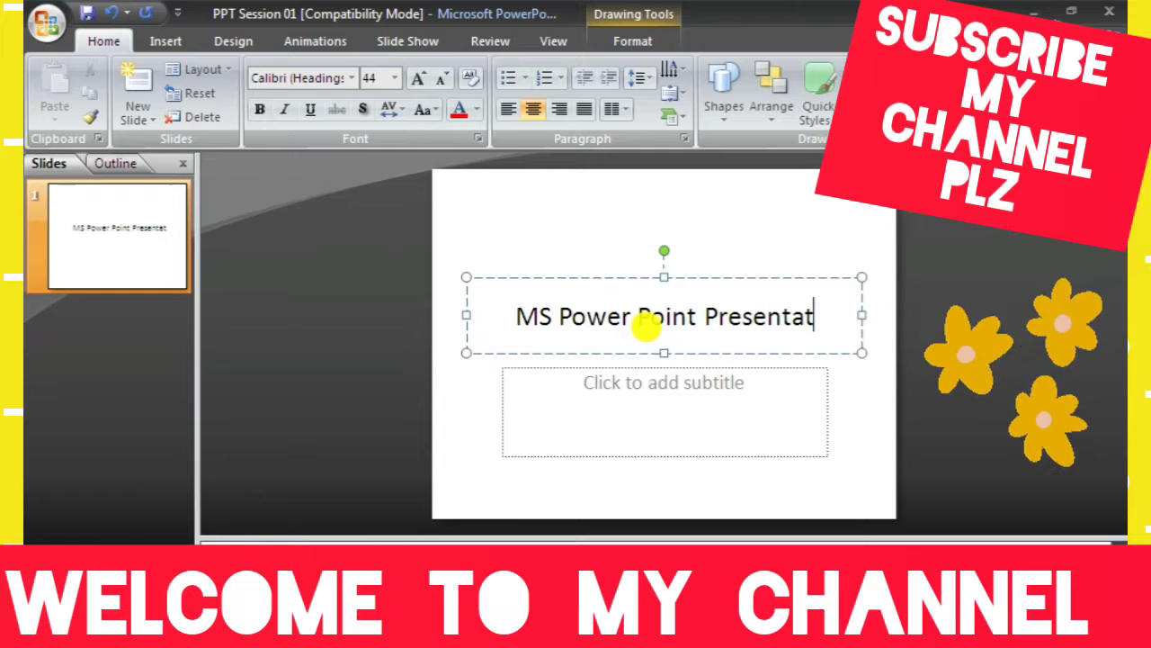
{"action": "type", "text": "ion"}
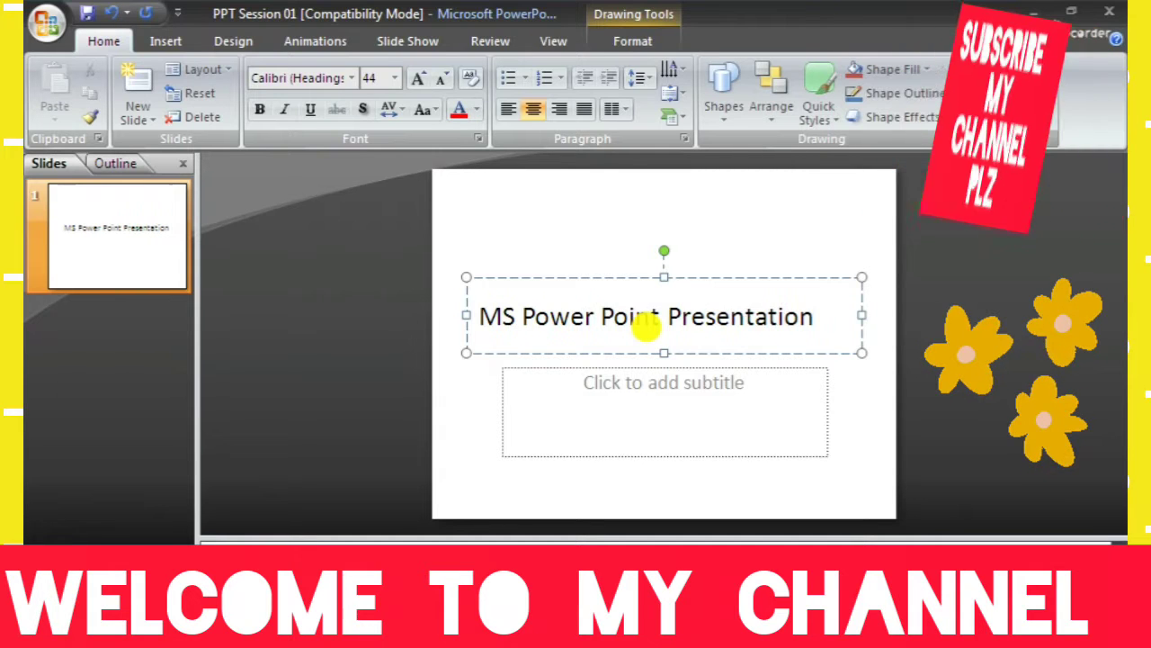
Enter 'PowerPoint Session-01' as the subtitle
{"action": "left_click", "coordinate": [736, 413]}
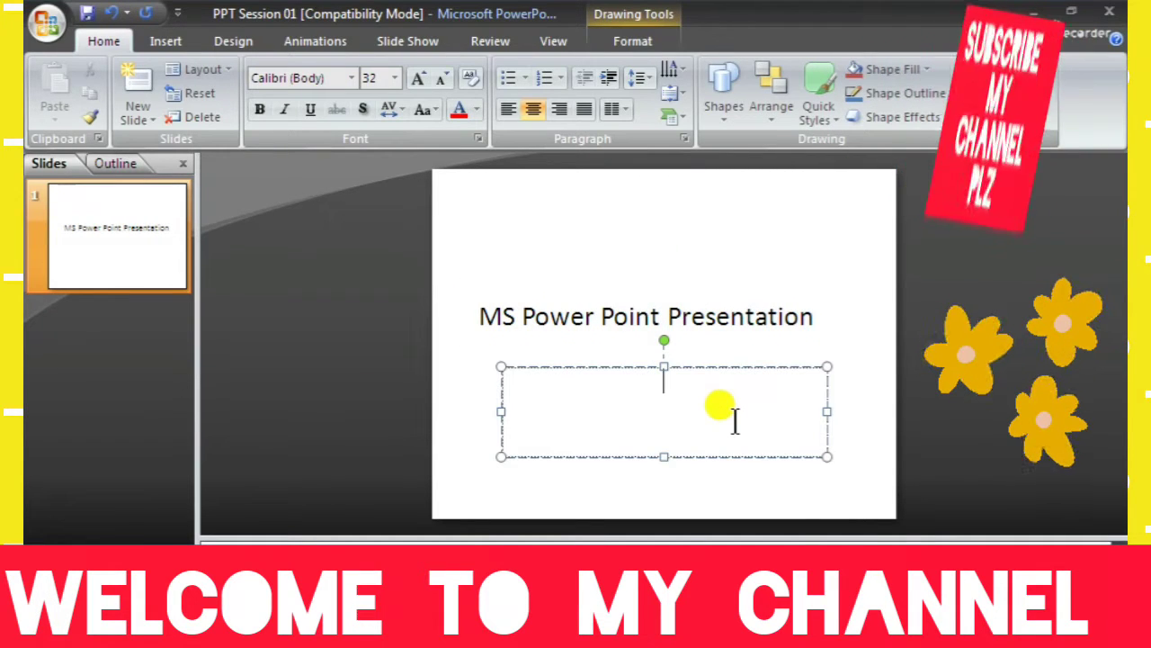
{"action": "type", "text": "PowerPoint"}
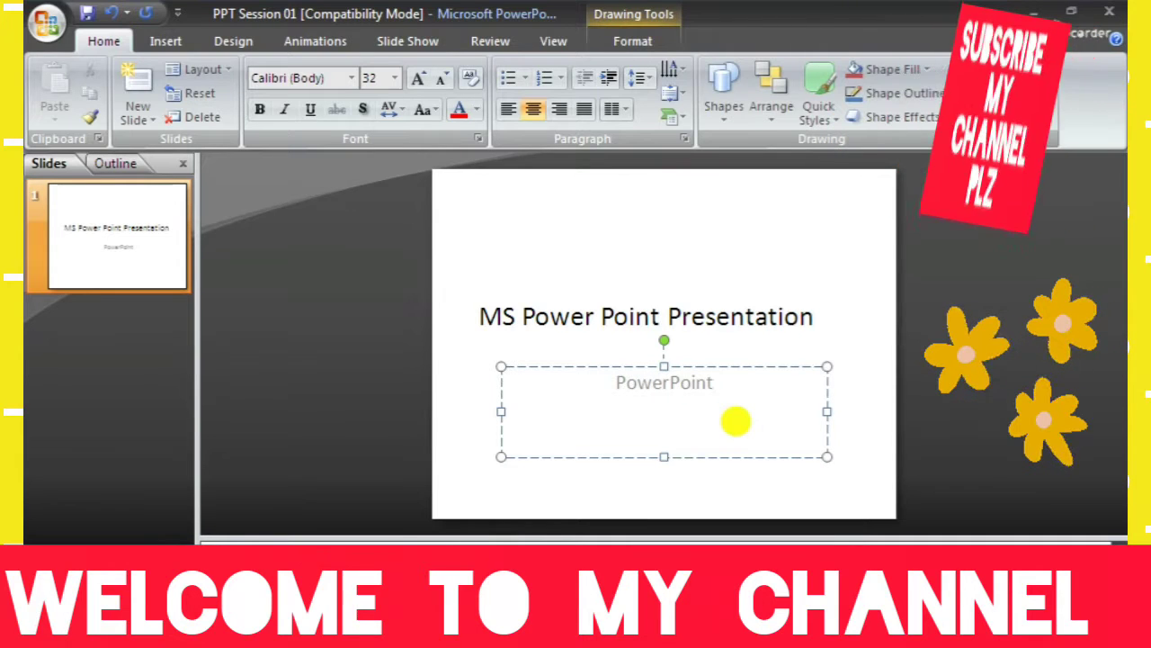
{"action": "type", "text": " Sesio-"}
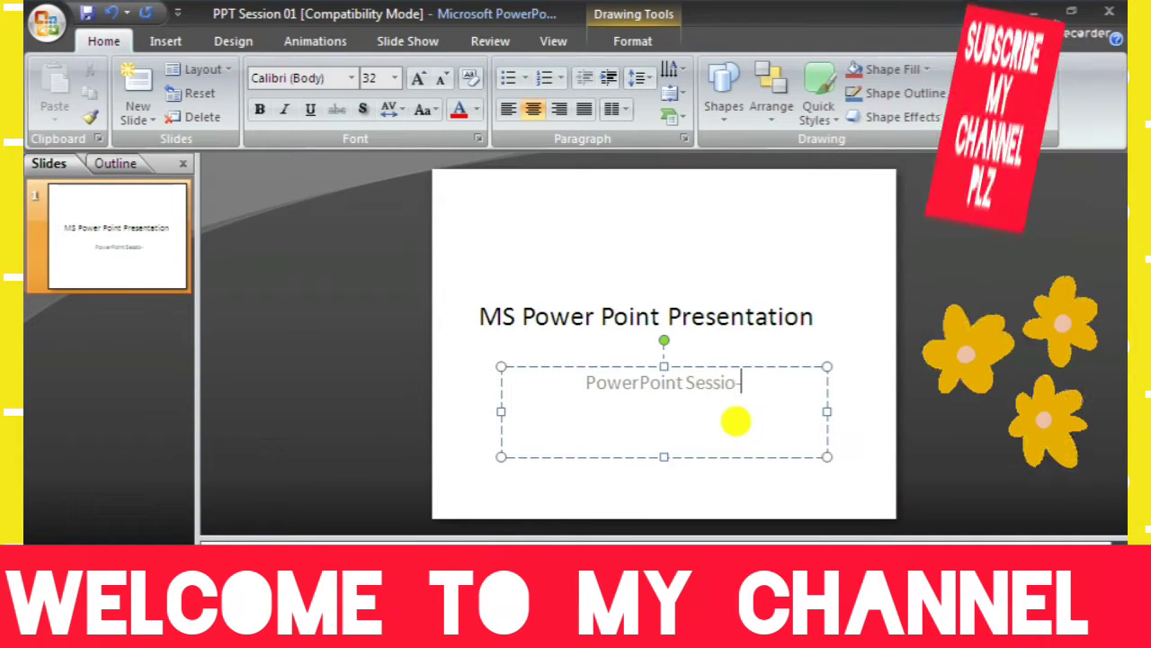
{"action": "type", "text": "01"}
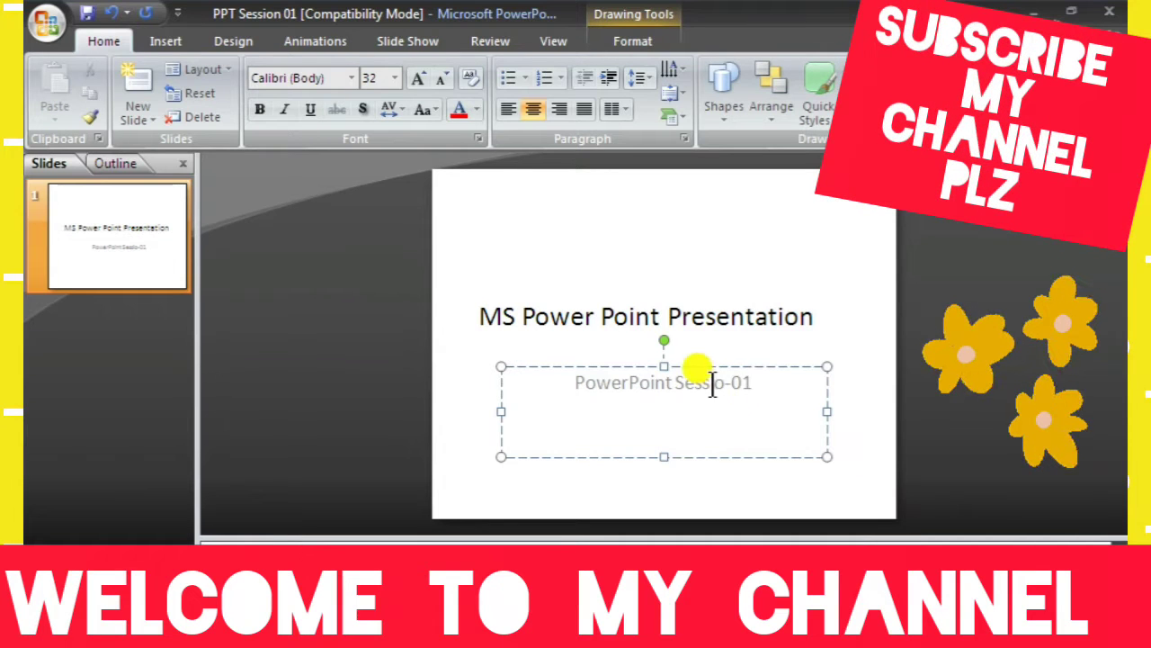
{"action": "type", "text": "n"}
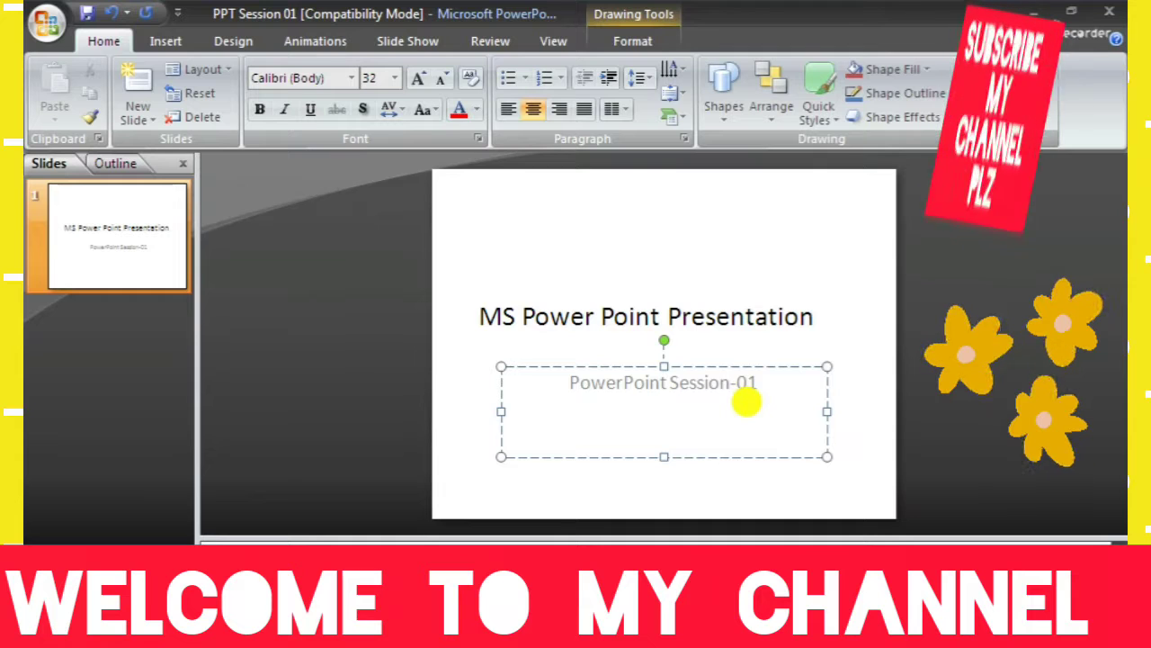
{"action": "left_click", "coordinate": [814, 279]}
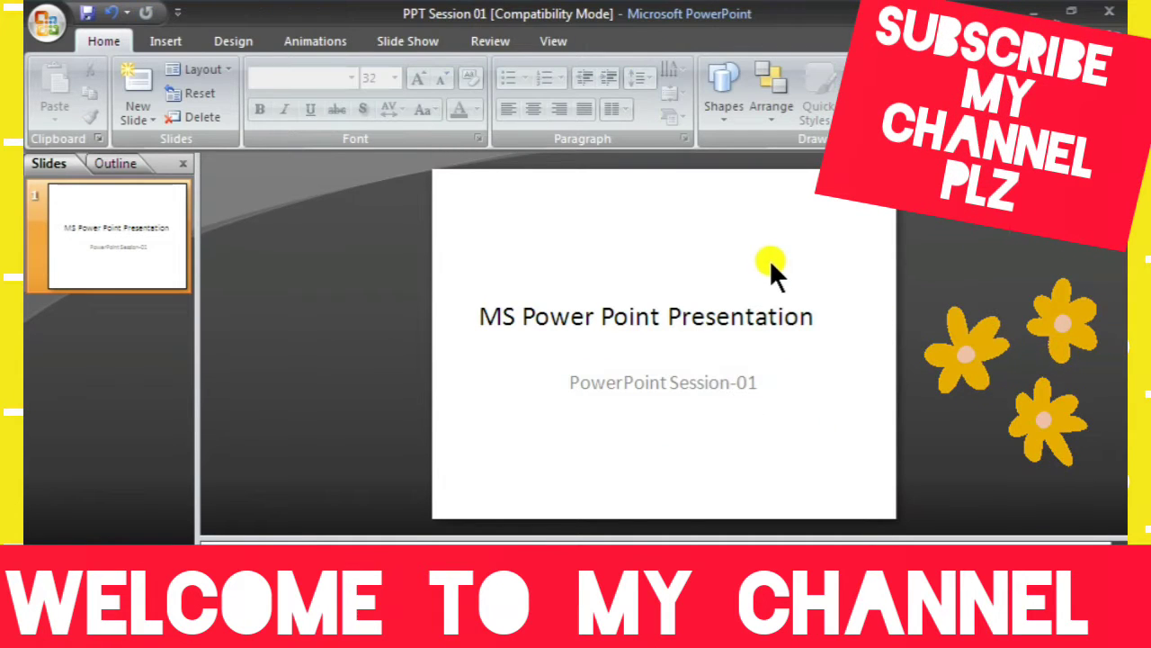
{"action": "left_click", "coordinate": [717, 310]}
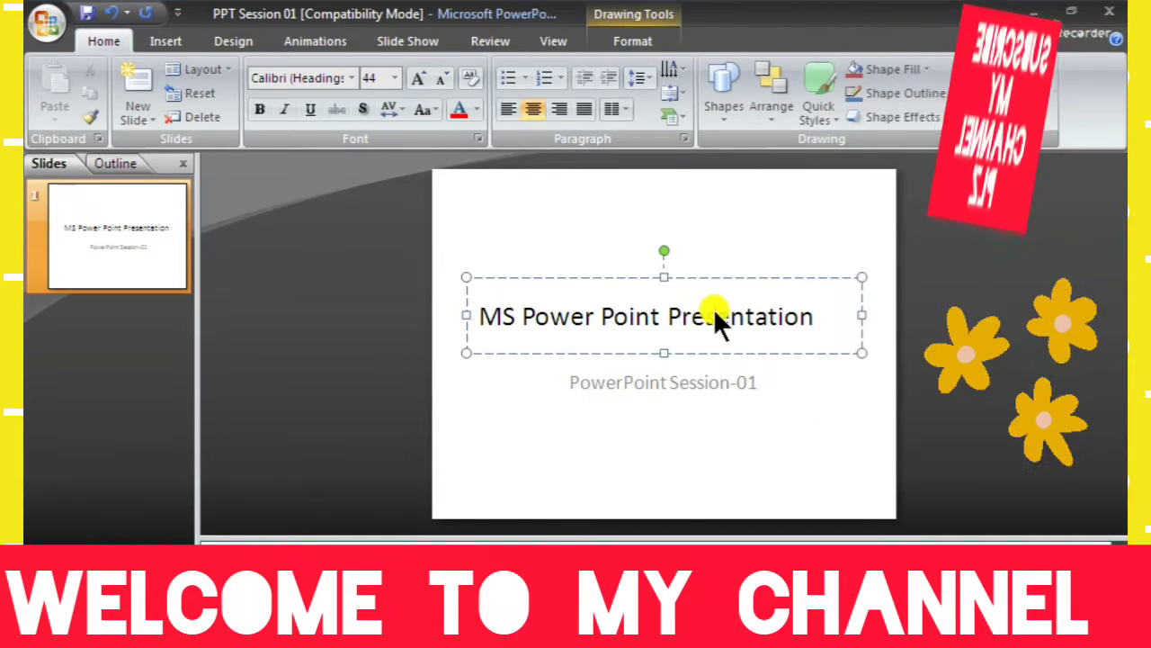
{"action": "left_click", "coordinate": [733, 390]}
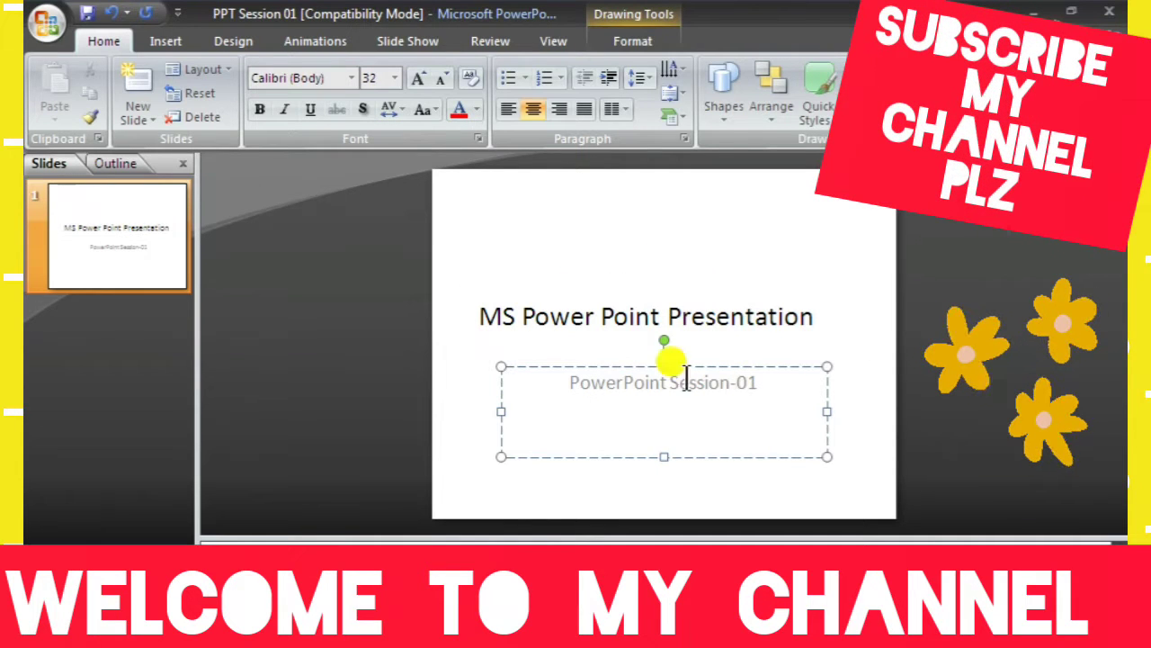
{"action": "left_click", "coordinate": [423, 38]}
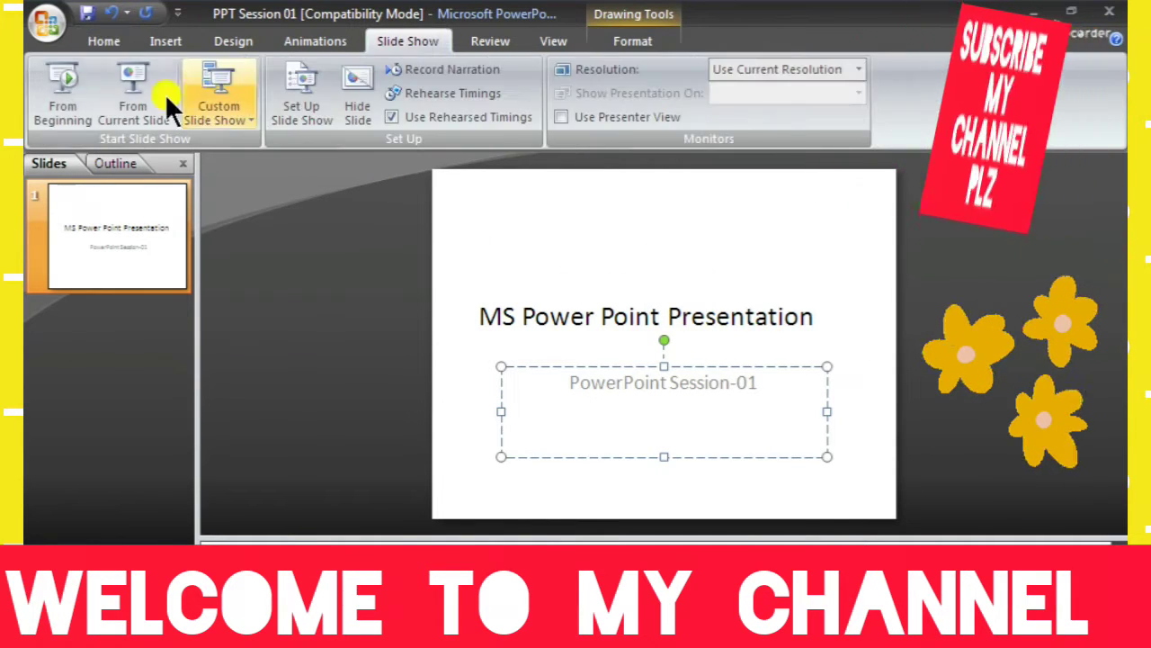
{"action": "left_click", "coordinate": [64, 72]}
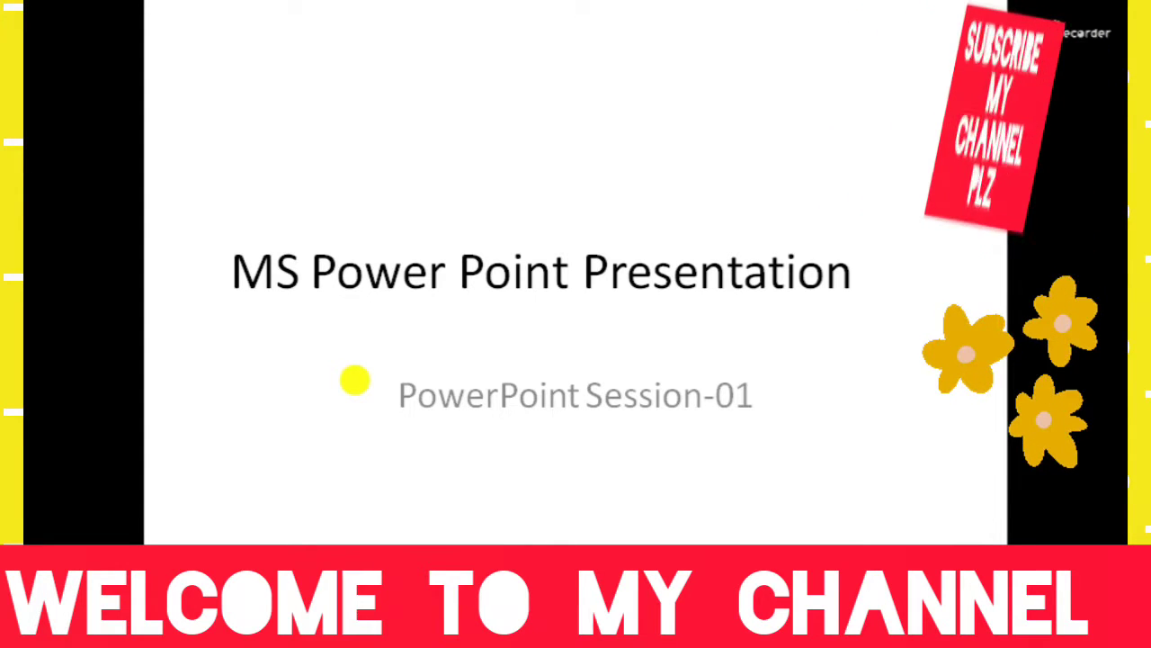
{"action": "key", "text": "Escape"}
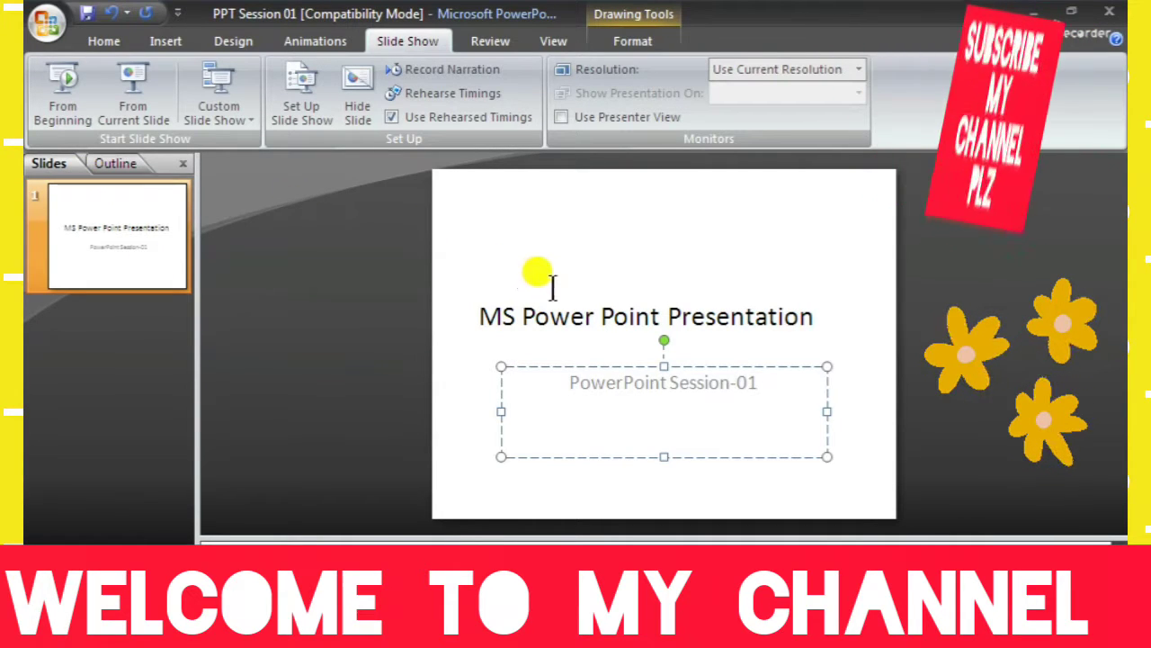
Select the slide title and return to the Home ribbon tools
{"action": "left_click", "coordinate": [696, 284]}
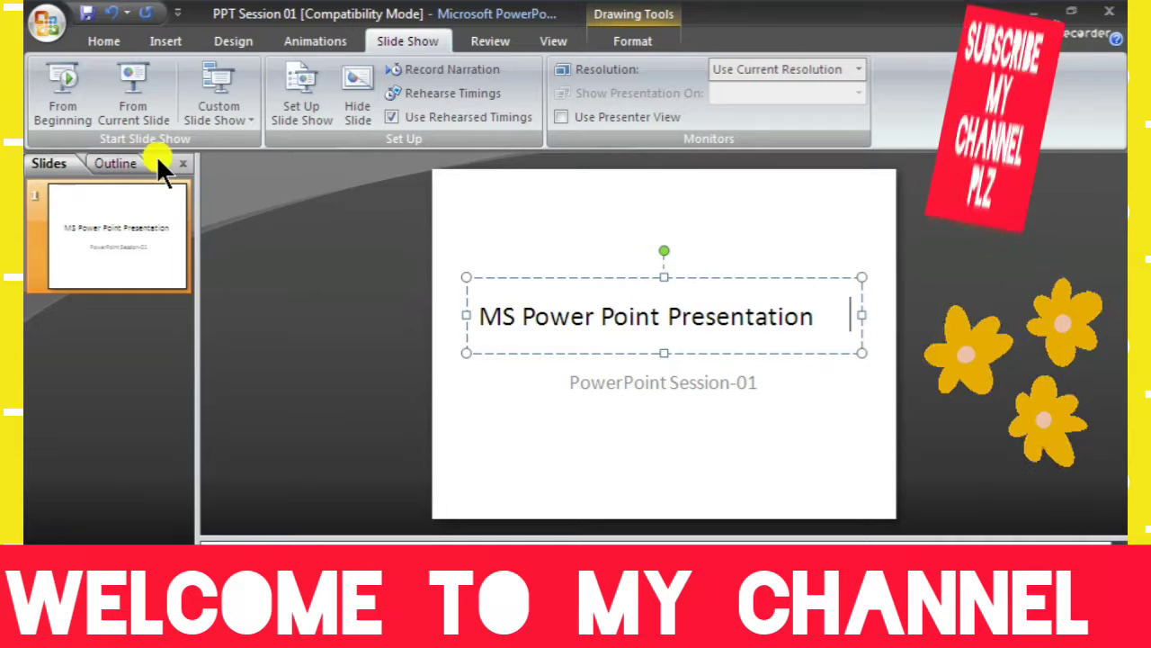
{"action": "left_click", "coordinate": [106, 41]}
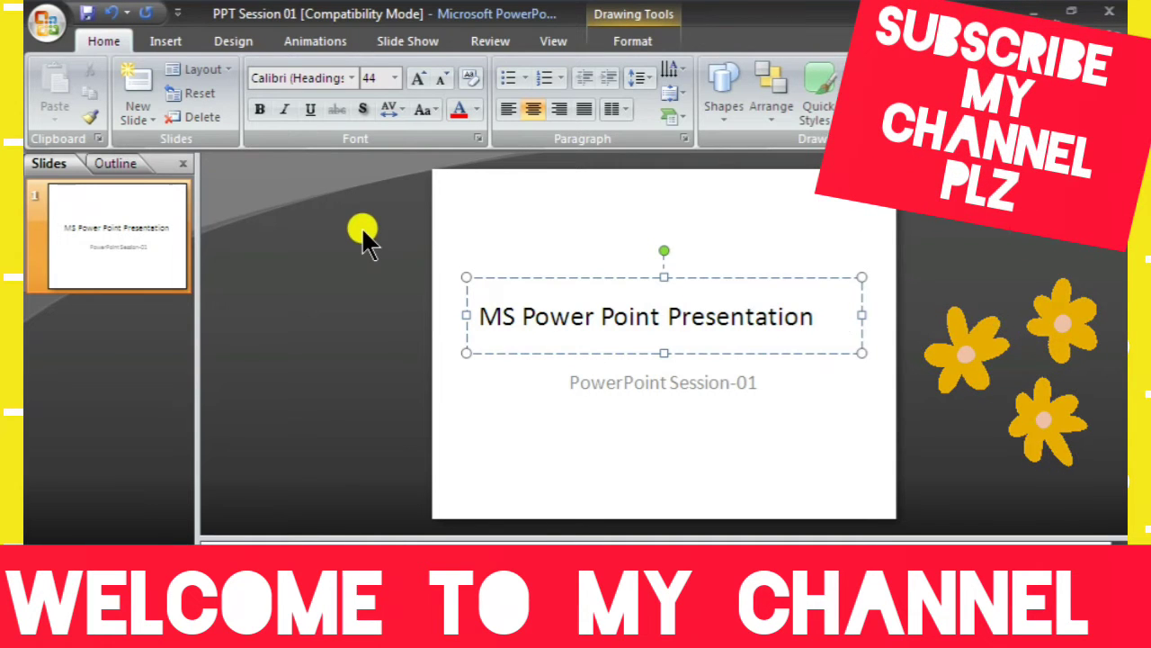
Try the Section Header and another layout on the title slide
{"action": "left_click", "coordinate": [149, 110]}
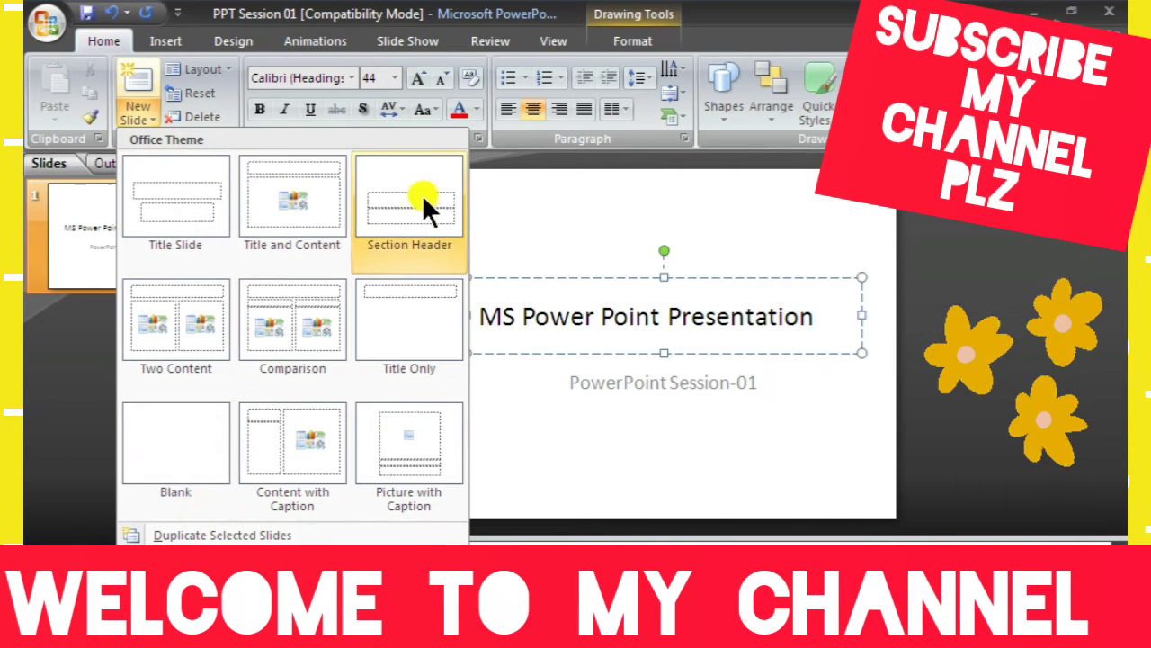
{"action": "left_click", "coordinate": [225, 65]}
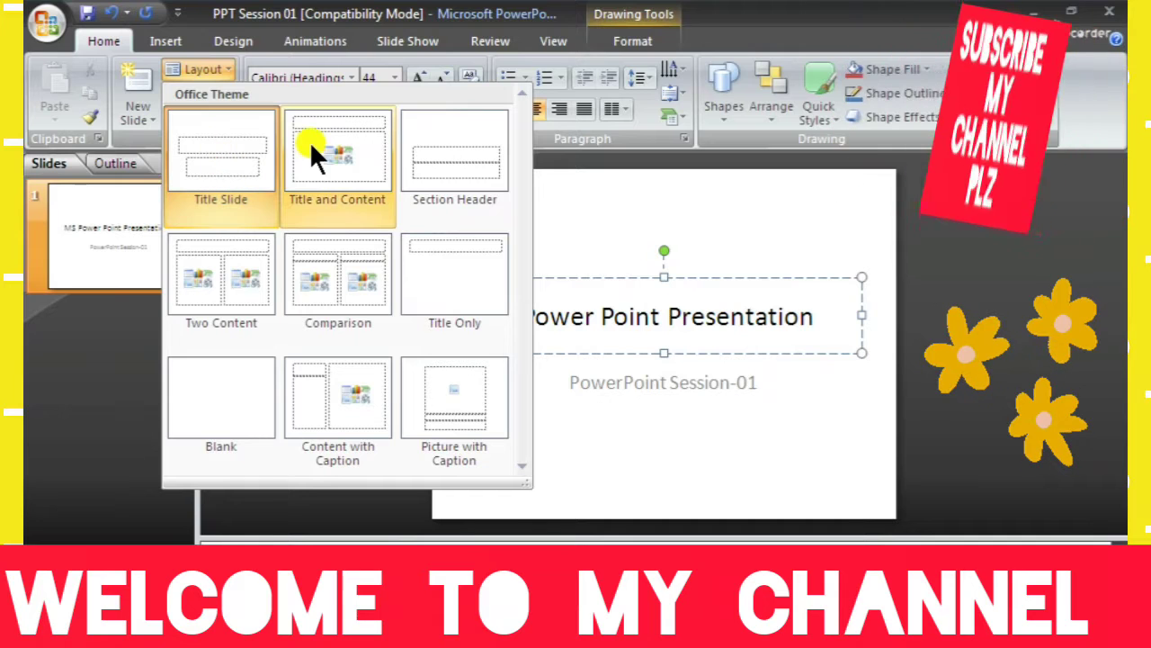
{"action": "left_click", "coordinate": [470, 162]}
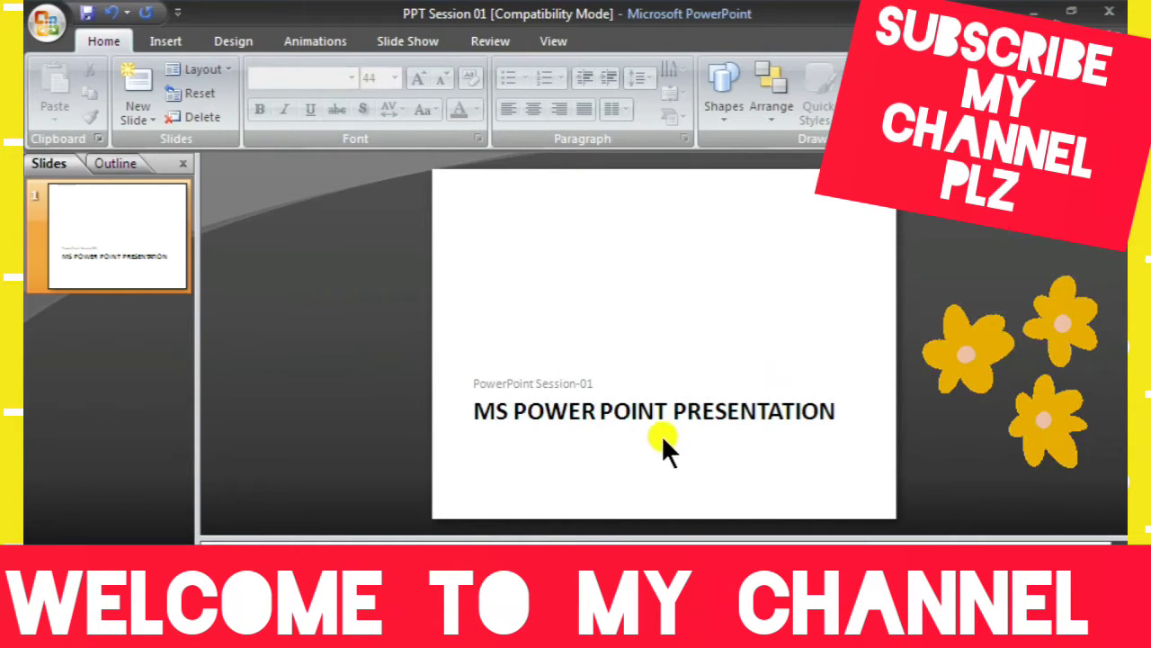
{"action": "left_click", "coordinate": [225, 69]}
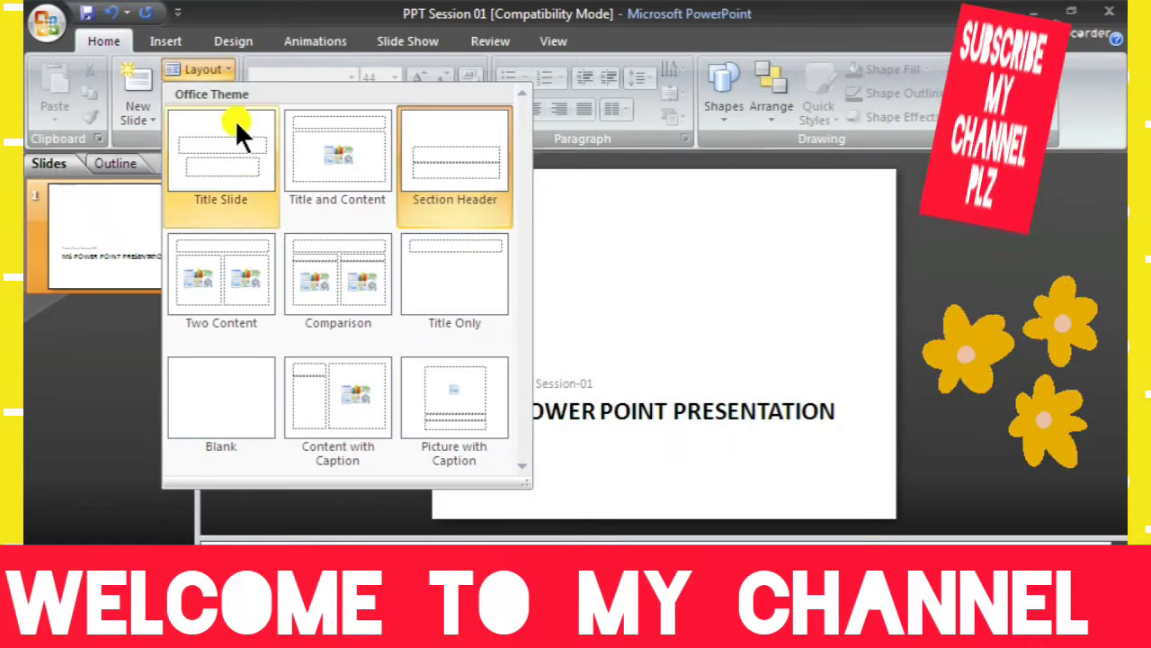
{"action": "left_click", "coordinate": [230, 385]}
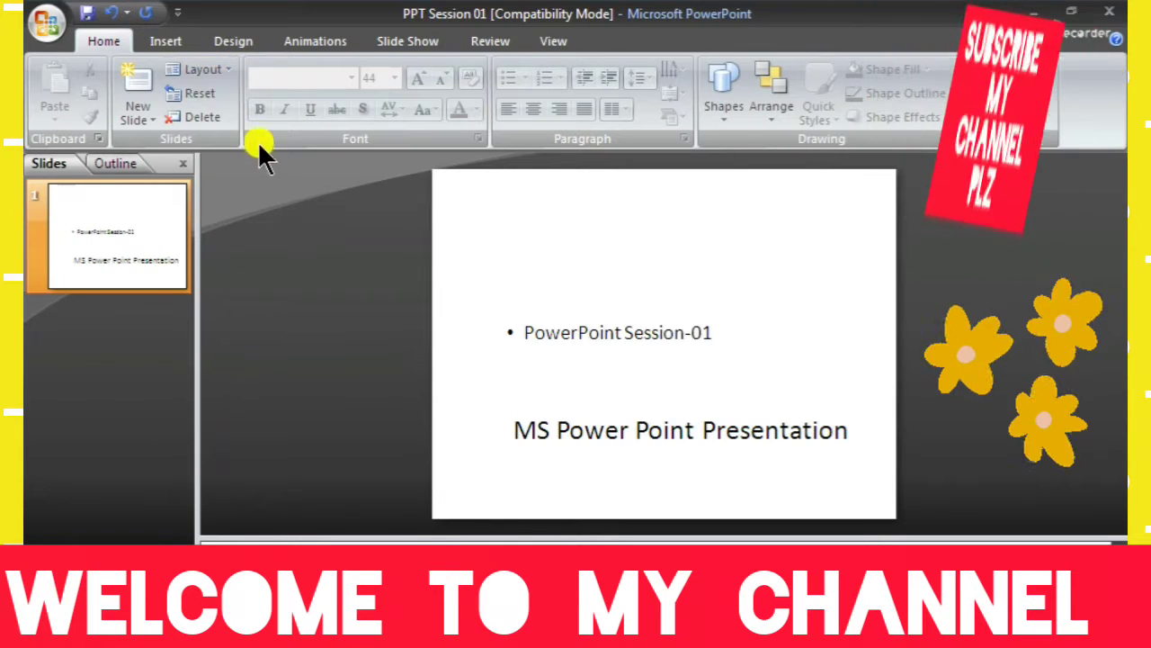
Try Picture with Caption, restore Title Slide, and add a Title and Content slide
{"action": "left_click", "coordinate": [227, 68]}
{"action": "left_click", "coordinate": [425, 402]}
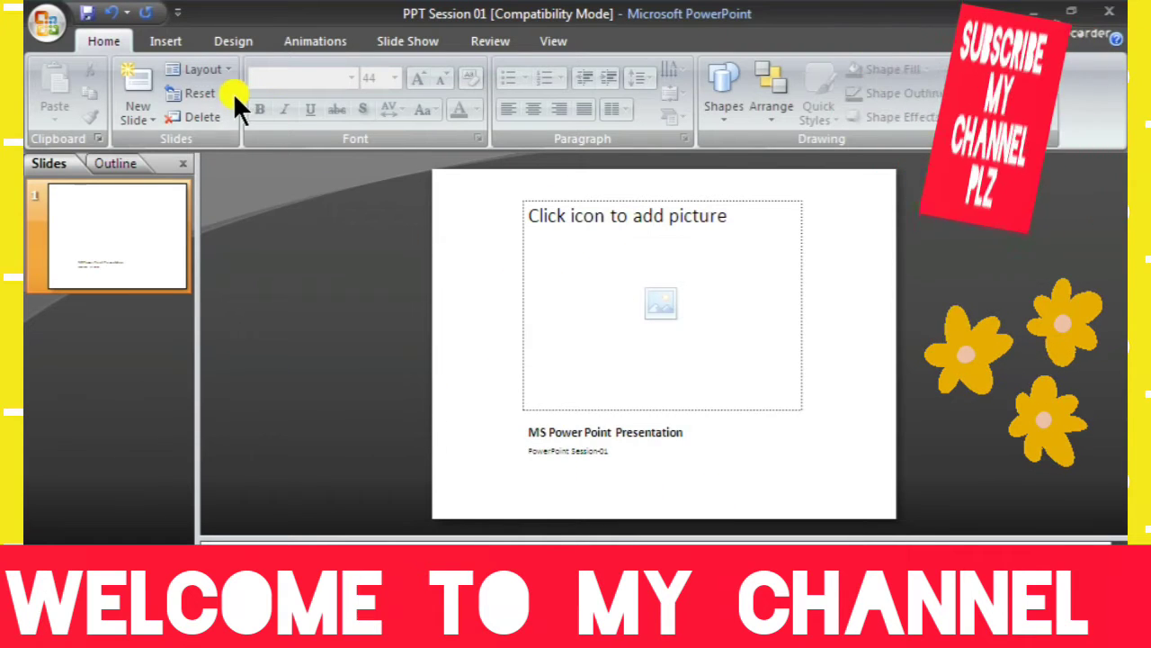
{"action": "left_click", "coordinate": [226, 70]}
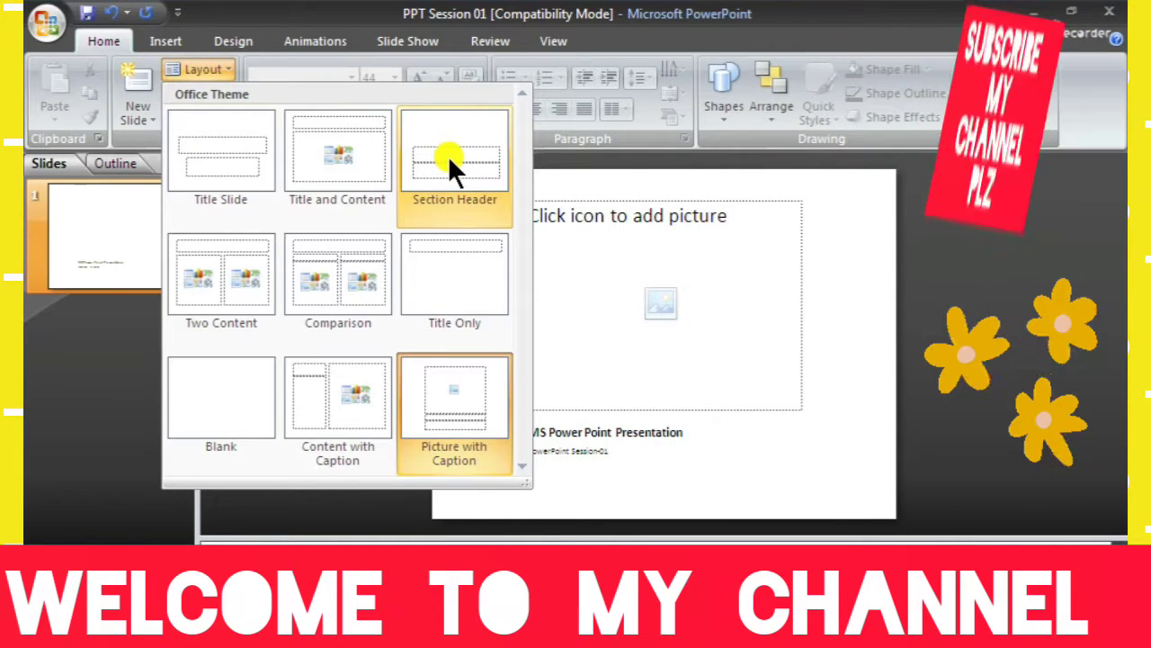
{"action": "left_click", "coordinate": [223, 148]}
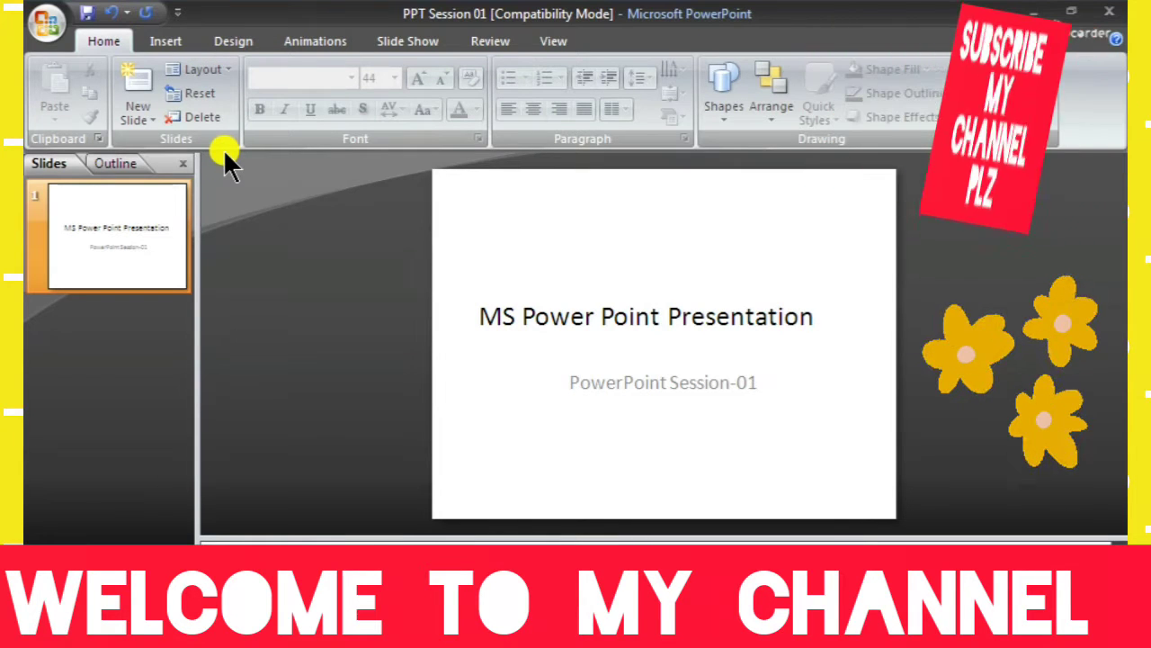
{"action": "left_click", "coordinate": [134, 73]}
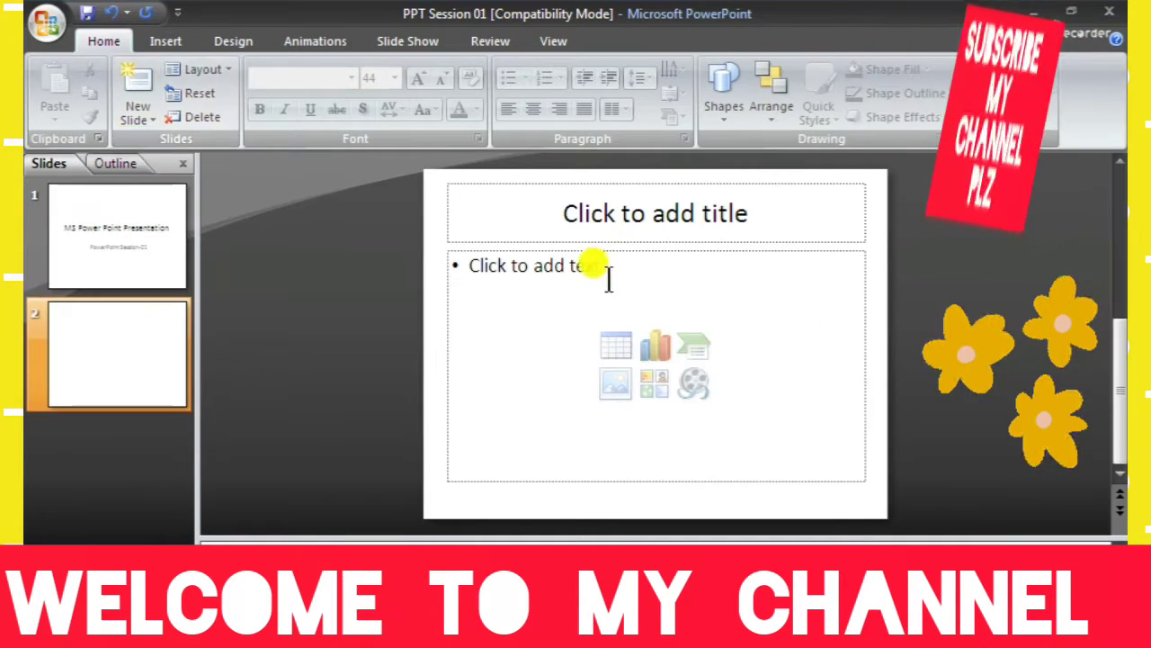
Add a Title Slide layout slide and a Section Header slide, then return to slide 1
{"action": "left_click", "coordinate": [141, 107]}
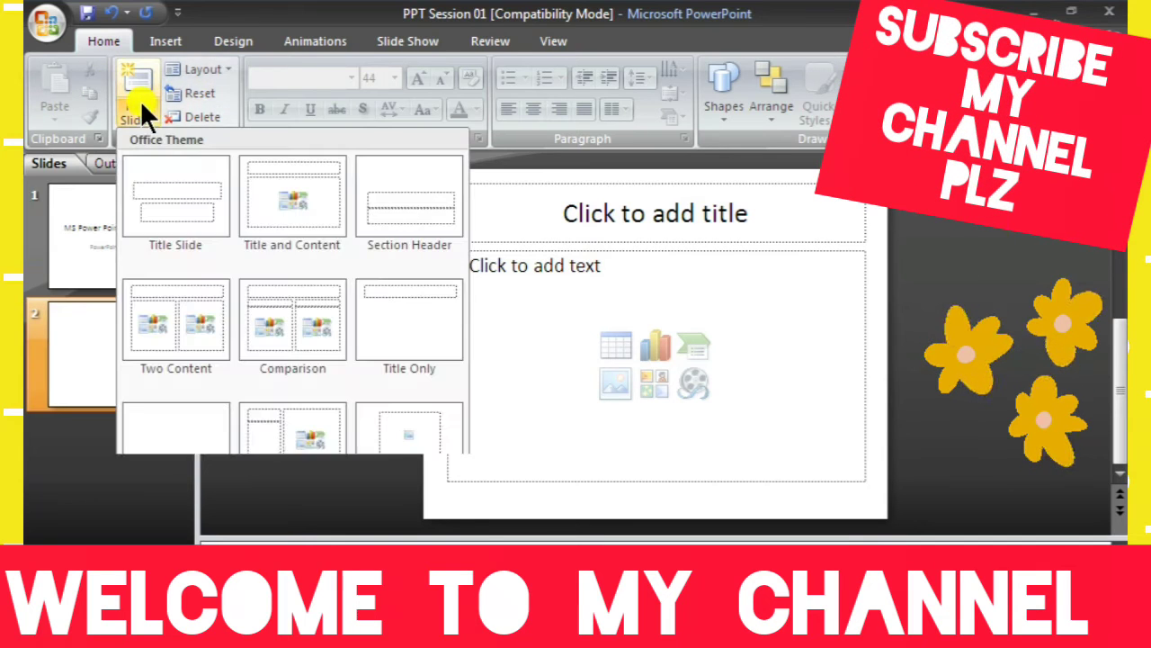
{"action": "left_click", "coordinate": [187, 219]}
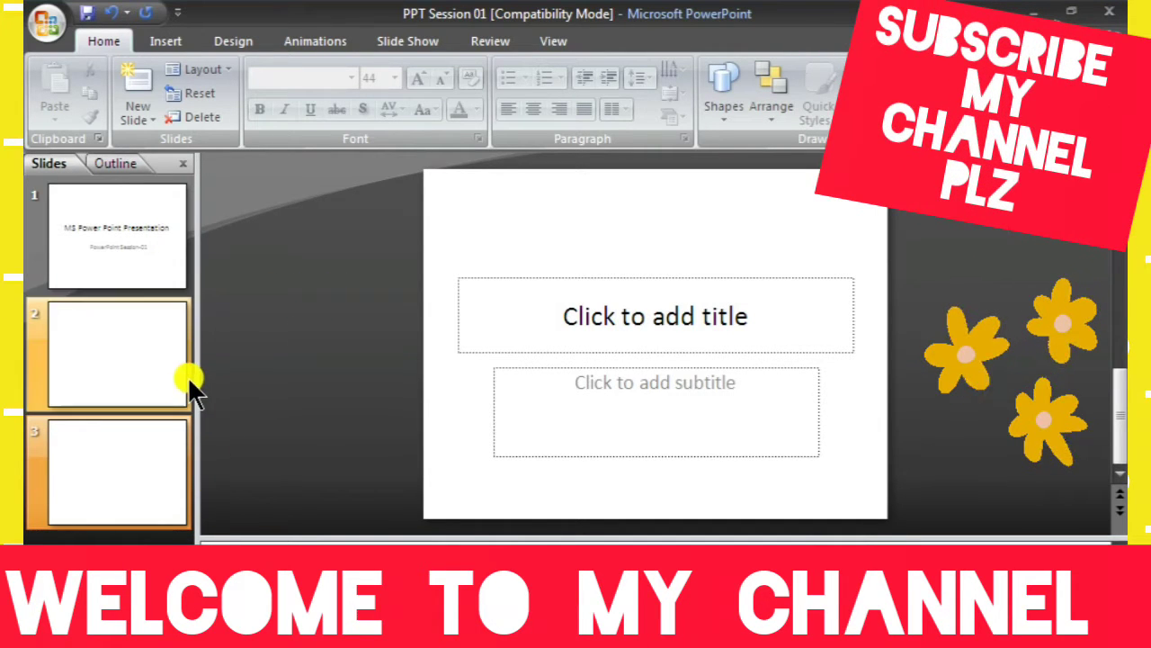
{"action": "left_click", "coordinate": [142, 103]}
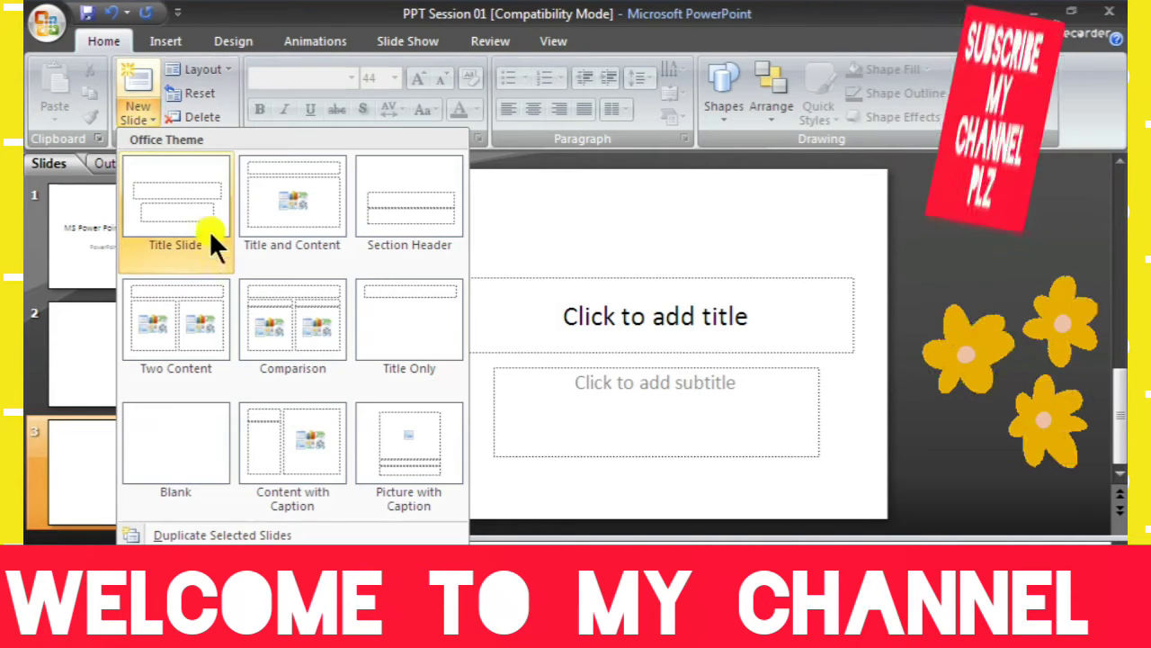
{"action": "left_click", "coordinate": [446, 198]}
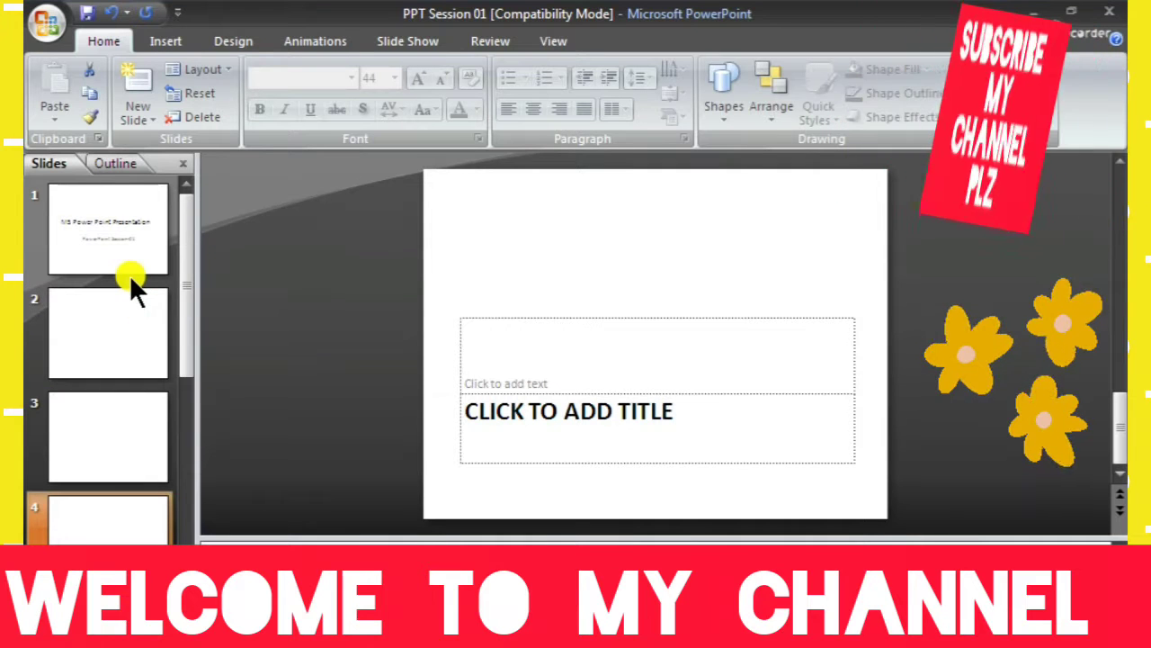
{"action": "left_click", "coordinate": [131, 256]}
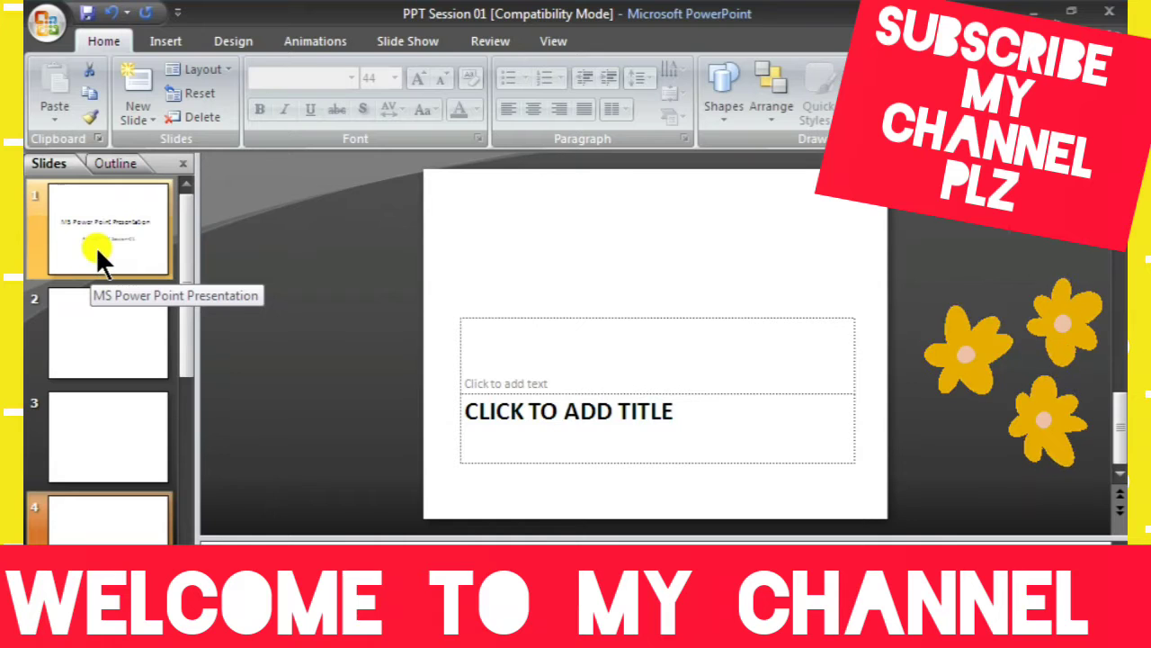
Insert a new slide after slide 1 and duplicate the title slide
{"action": "right_click", "coordinate": [95, 245]}
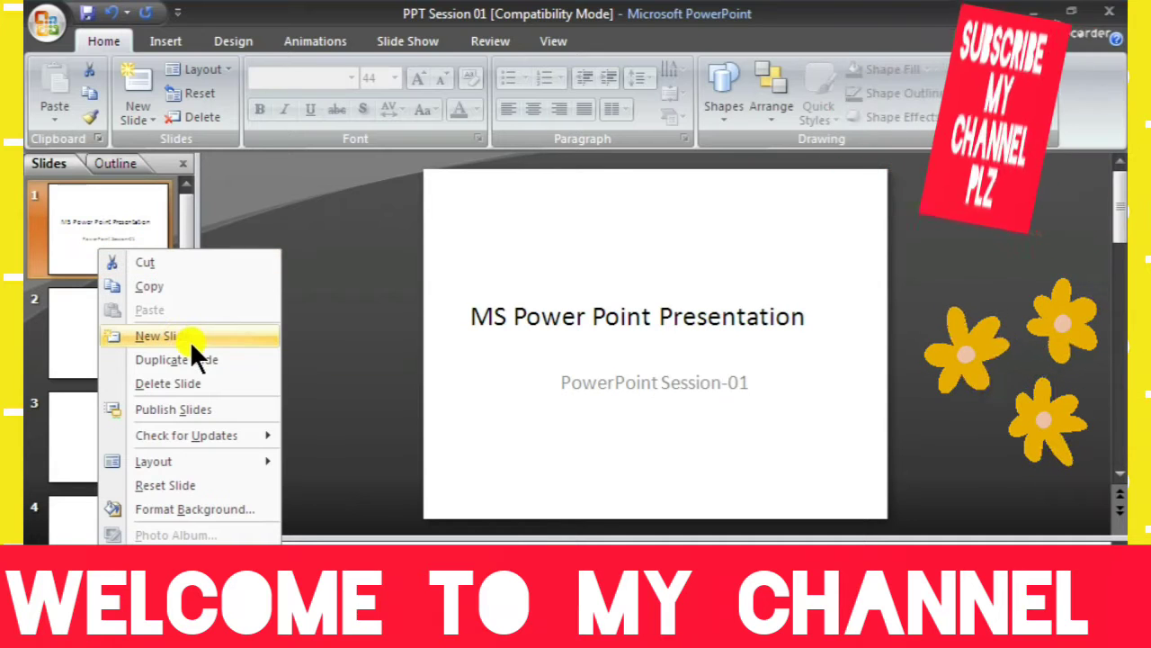
{"action": "left_click", "coordinate": [190, 338]}
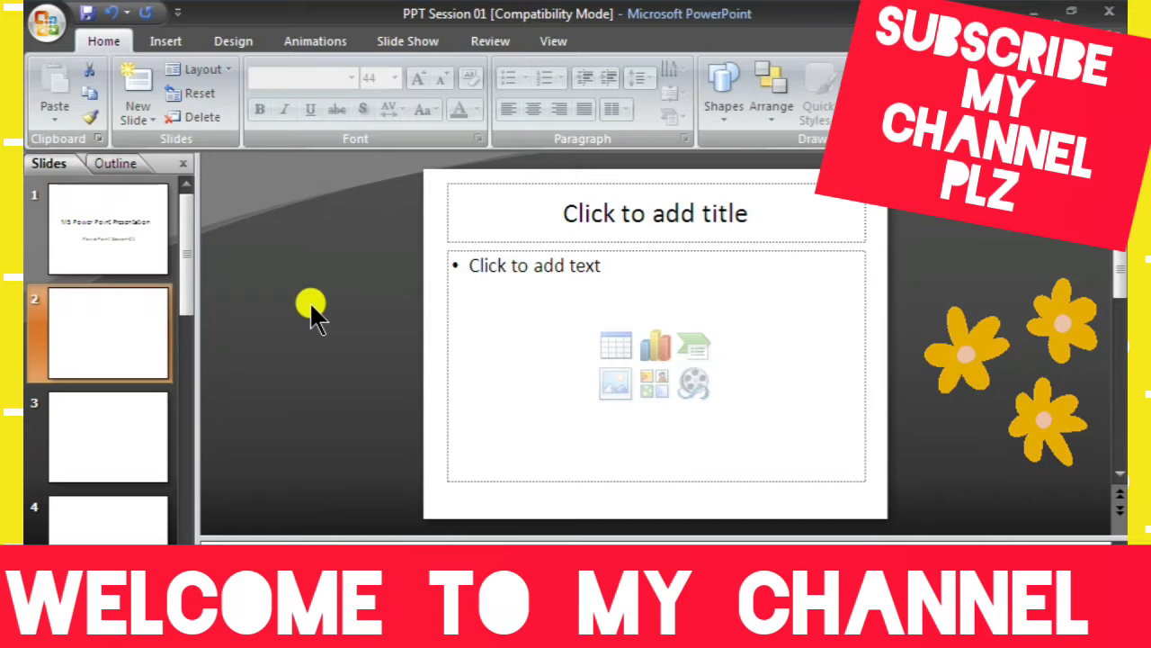
{"action": "left_click", "coordinate": [126, 236]}
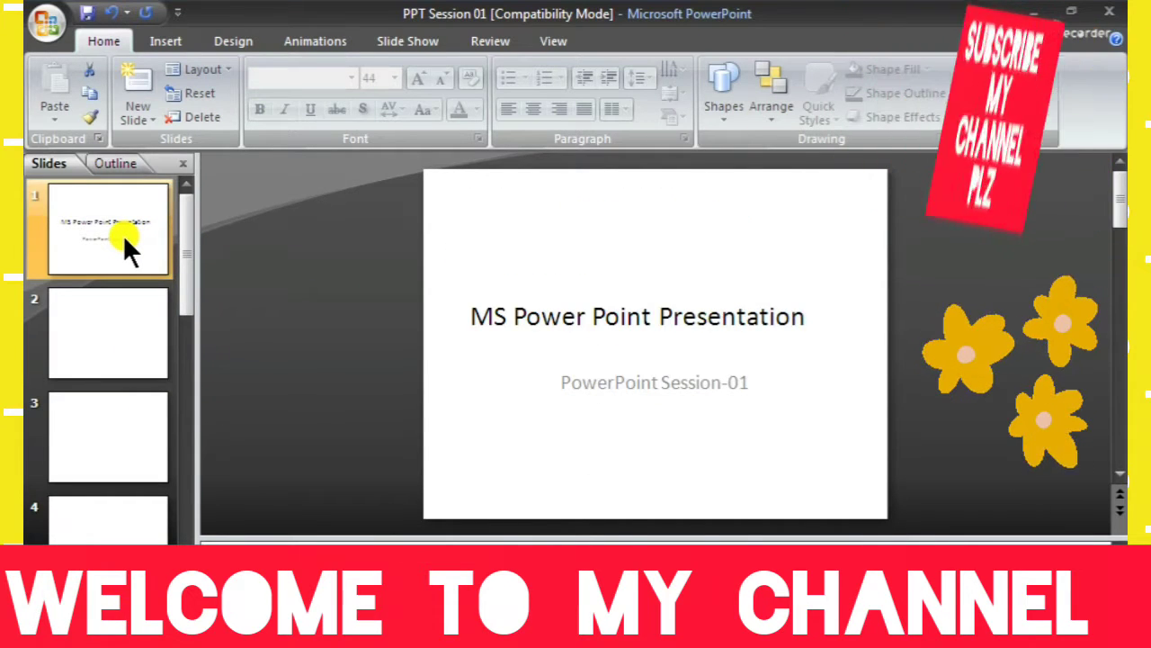
{"action": "right_click", "coordinate": [124, 239]}
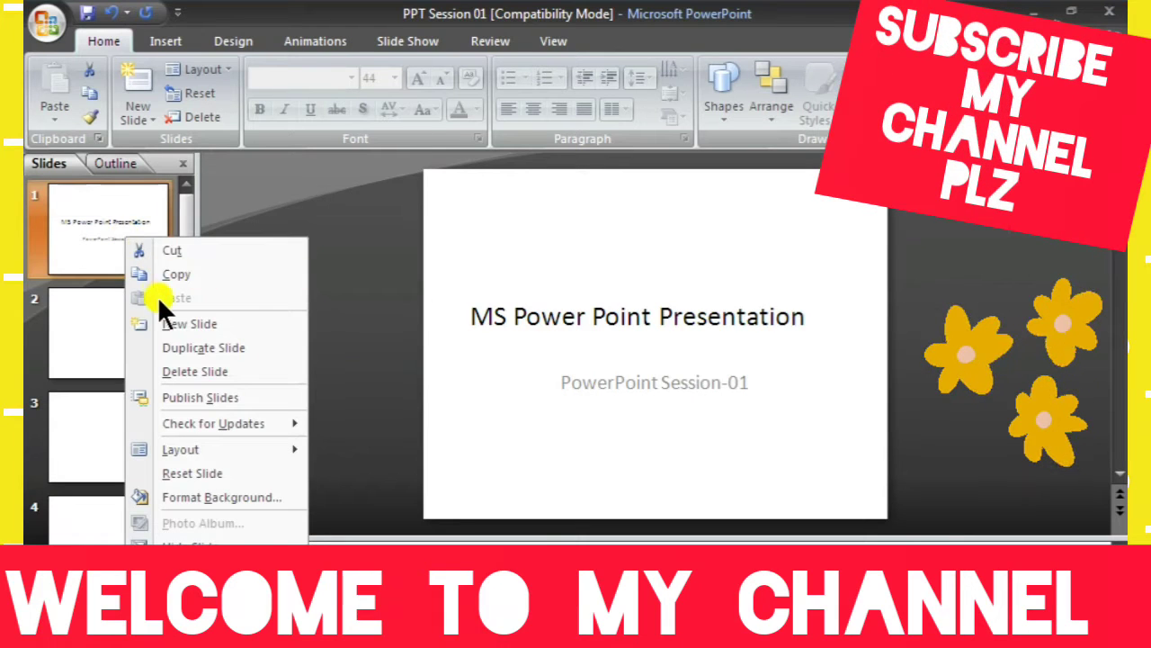
{"action": "left_click", "coordinate": [171, 347]}
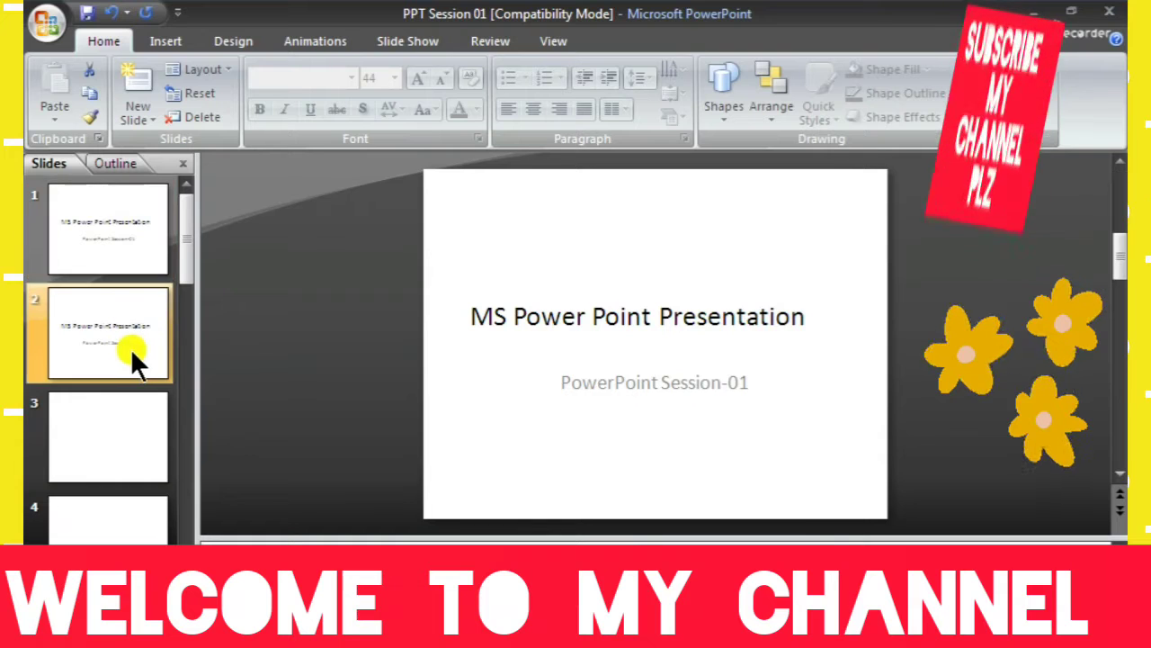
Delete the extra blank slide 3 and return to the title slide
{"action": "left_click", "coordinate": [116, 445]}
{"action": "right_click", "coordinate": [114, 448]}
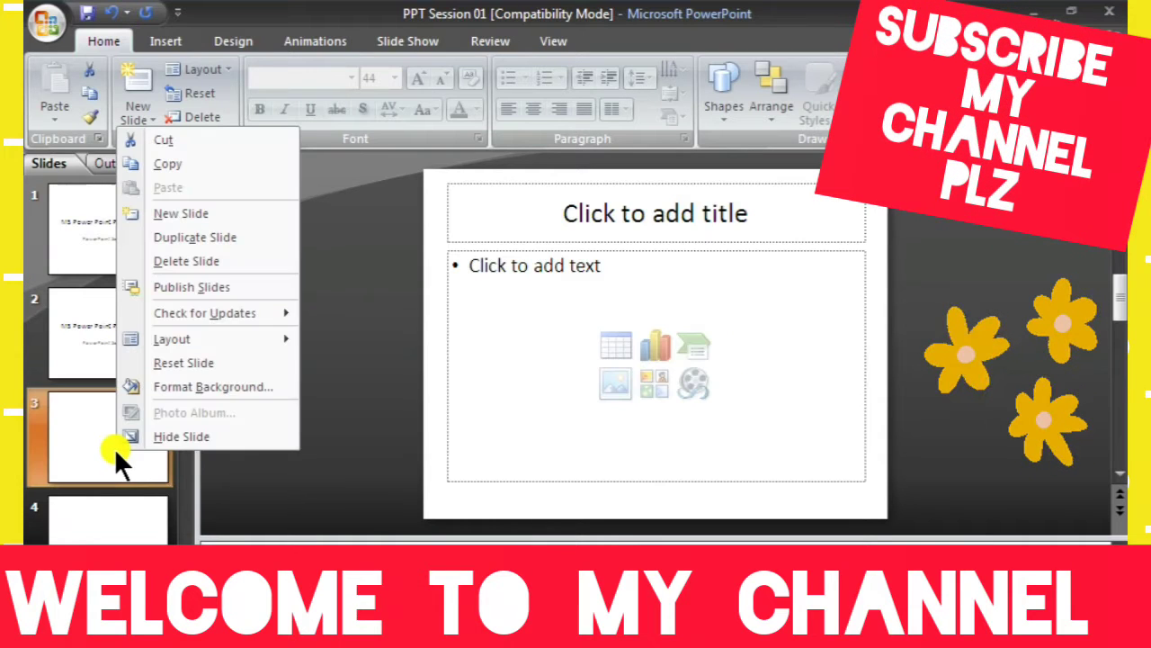
{"action": "left_click", "coordinate": [170, 261]}
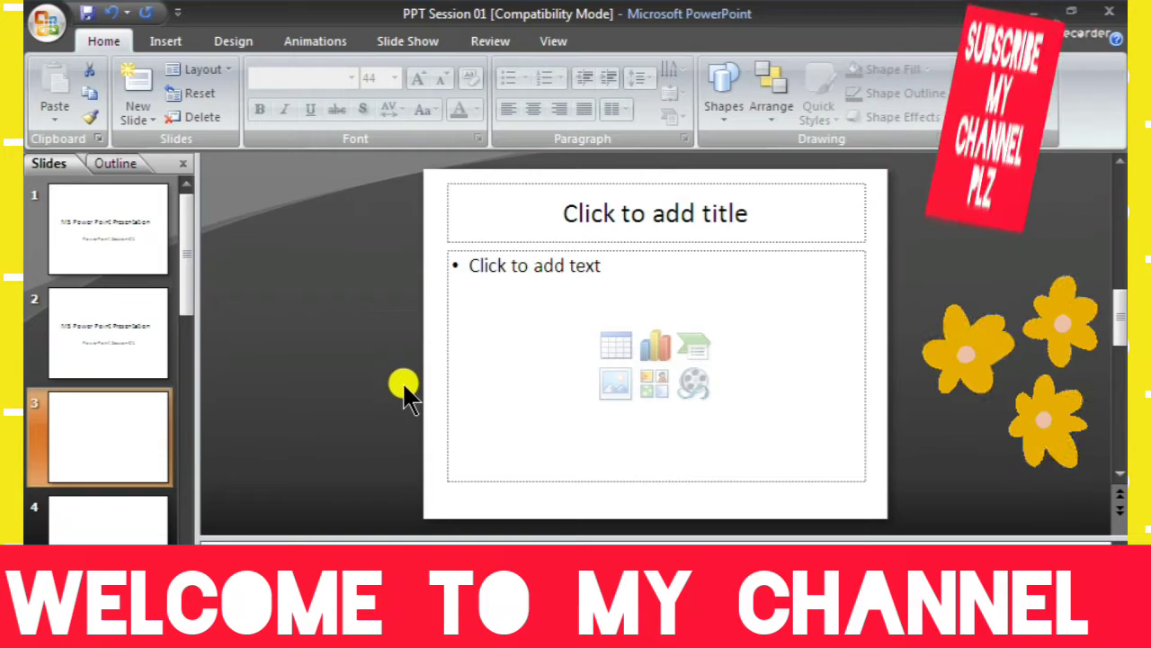
{"action": "left_click", "coordinate": [127, 243]}
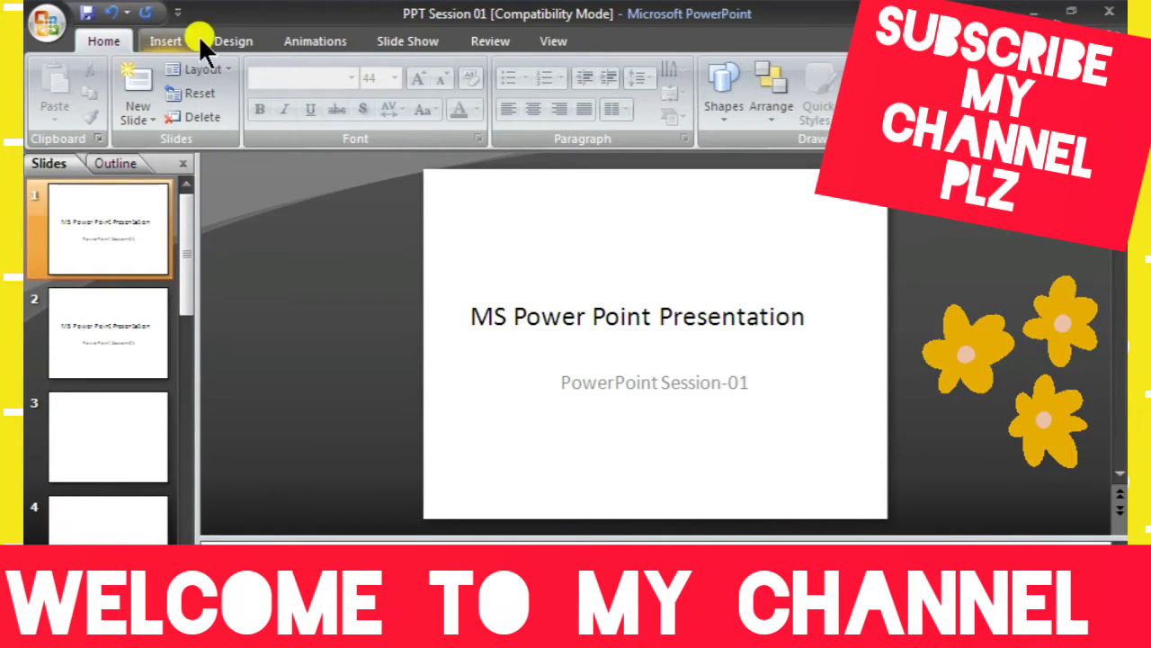
Apply the beige striped theme from the Design tab's Themes gallery to all slides
{"action": "left_click", "coordinate": [237, 41]}
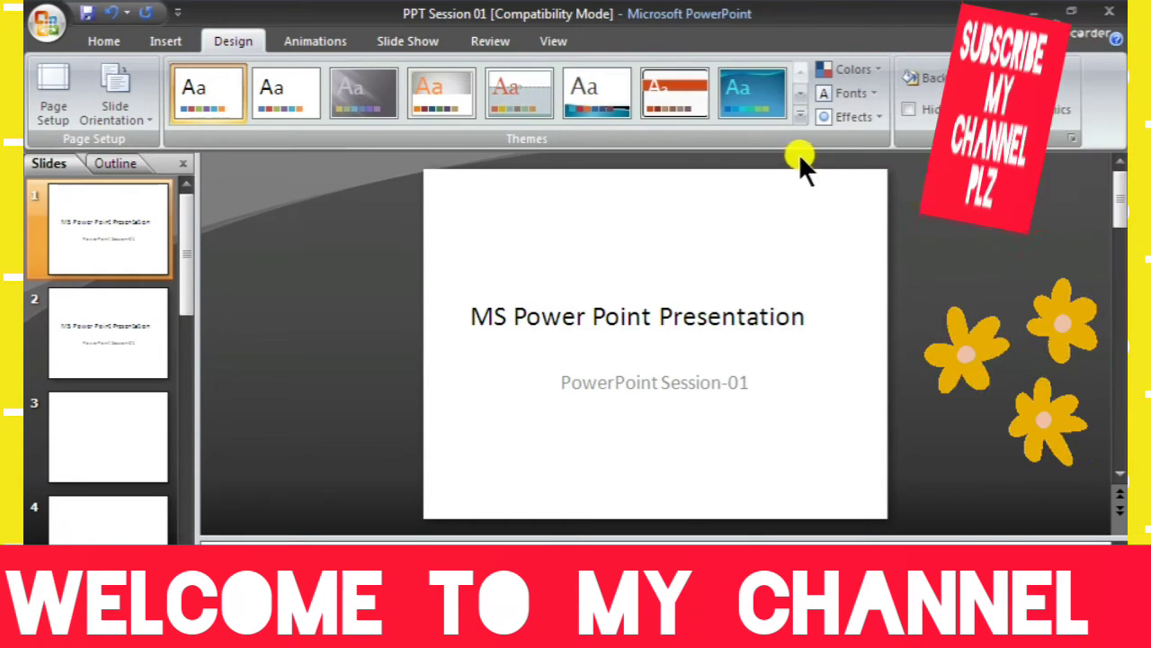
{"action": "left_click", "coordinate": [800, 112]}
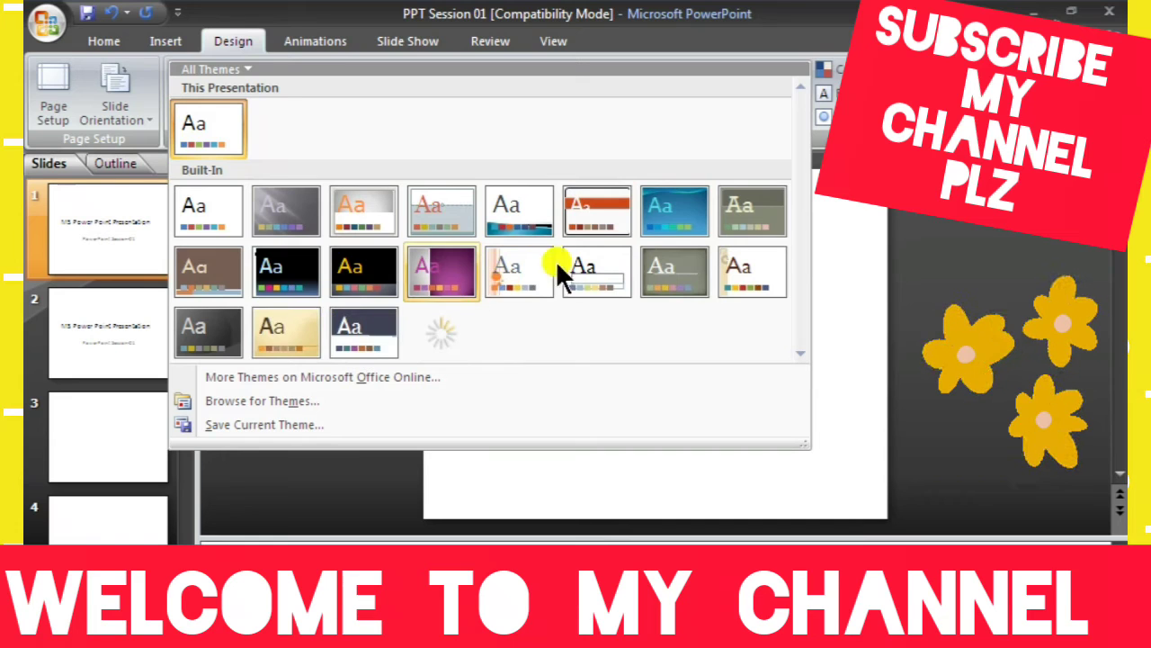
{"action": "left_click", "coordinate": [275, 331]}
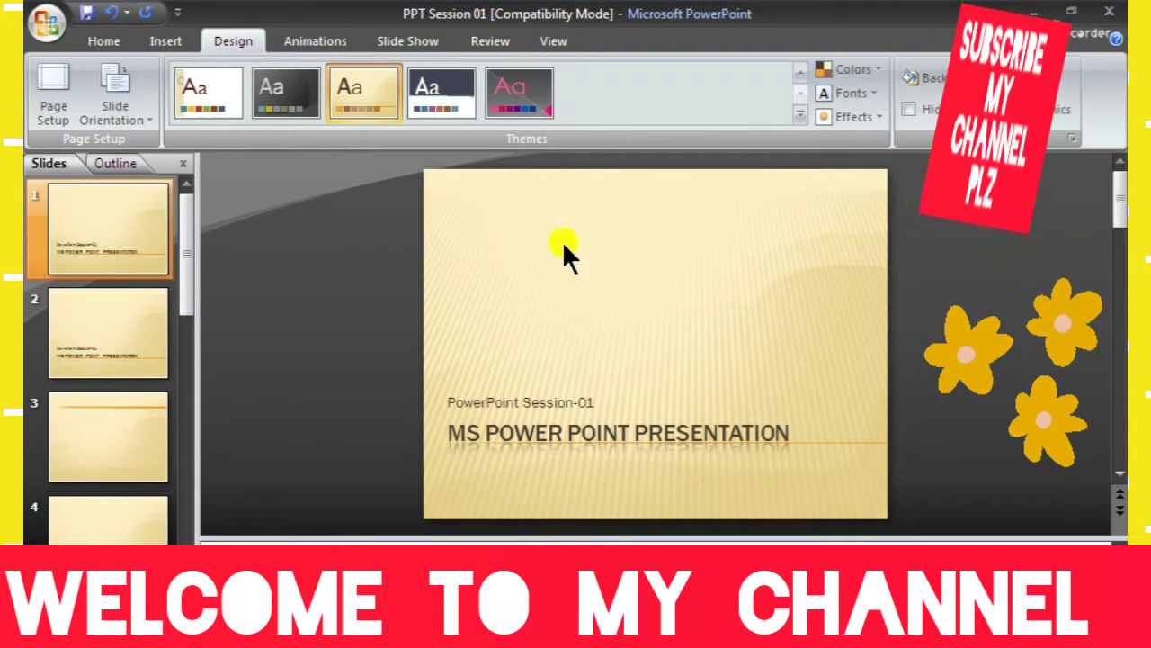
Recolour the theme with a light-blue colour scheme
{"action": "left_click", "coordinate": [852, 69]}
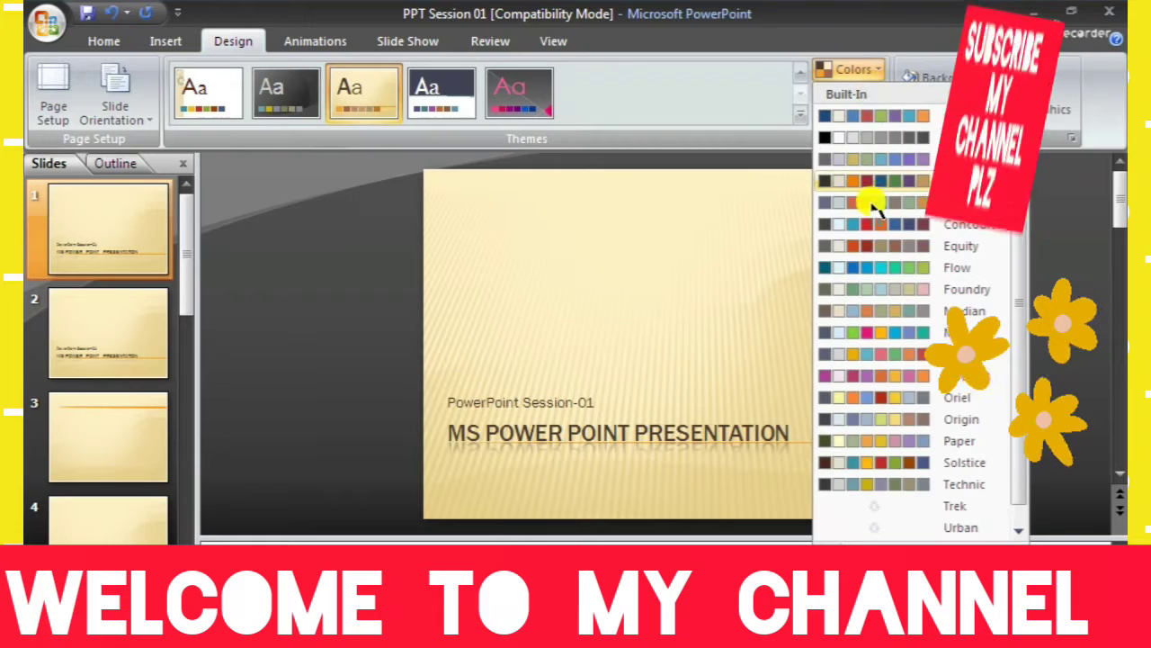
{"action": "left_click", "coordinate": [867, 238]}
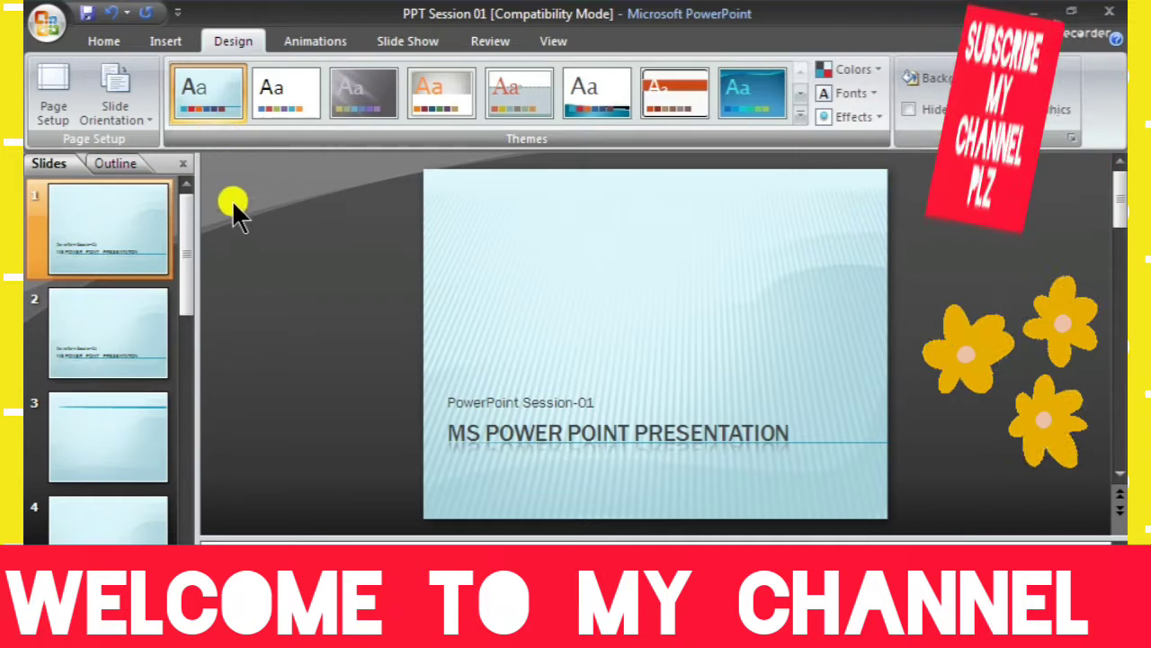
{"action": "left_click", "coordinate": [109, 337]}
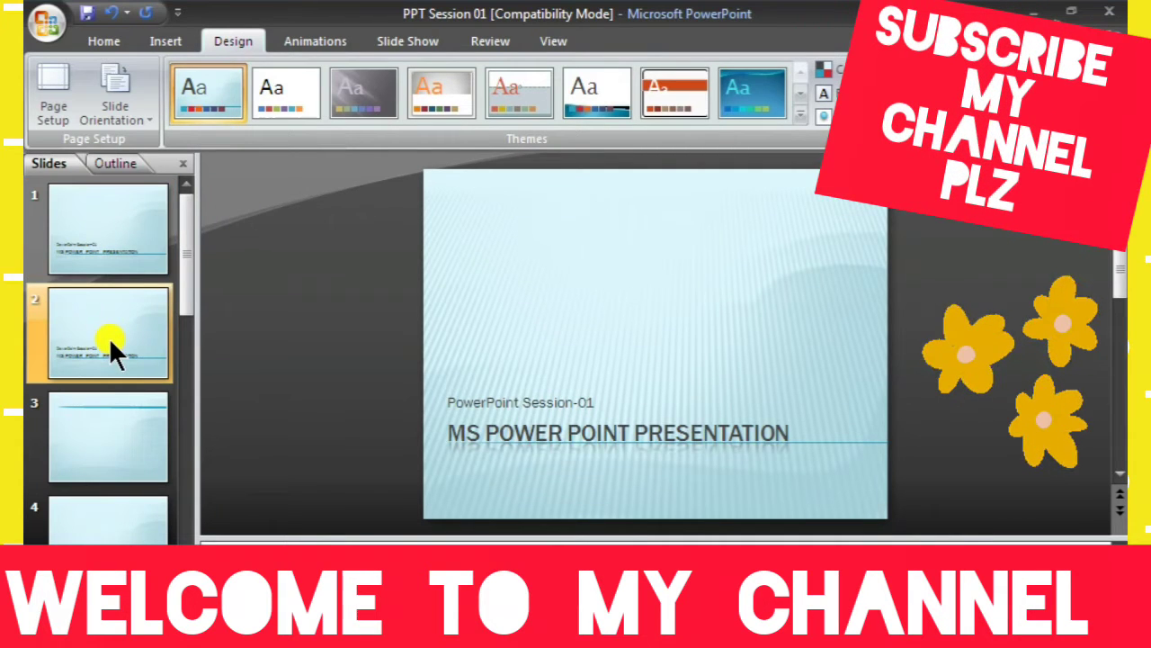
{"action": "right_click", "coordinate": [108, 337]}
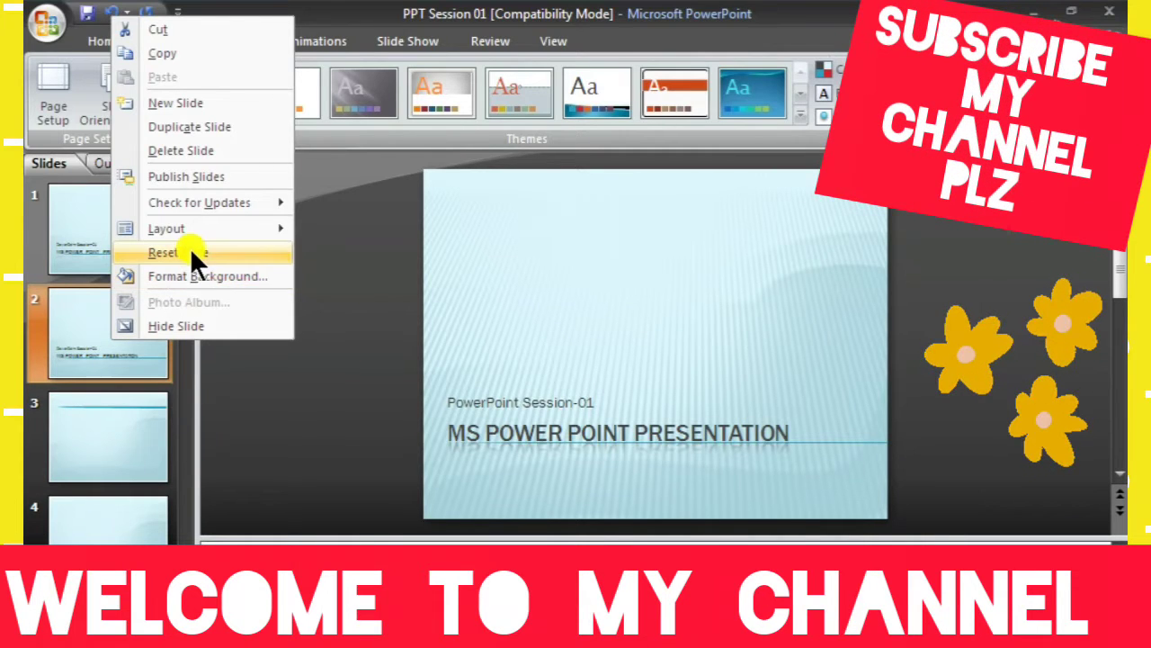
Try a brown paper texture background on slide 2, undo it, and apply the background to all slides
{"action": "left_click", "coordinate": [185, 277]}
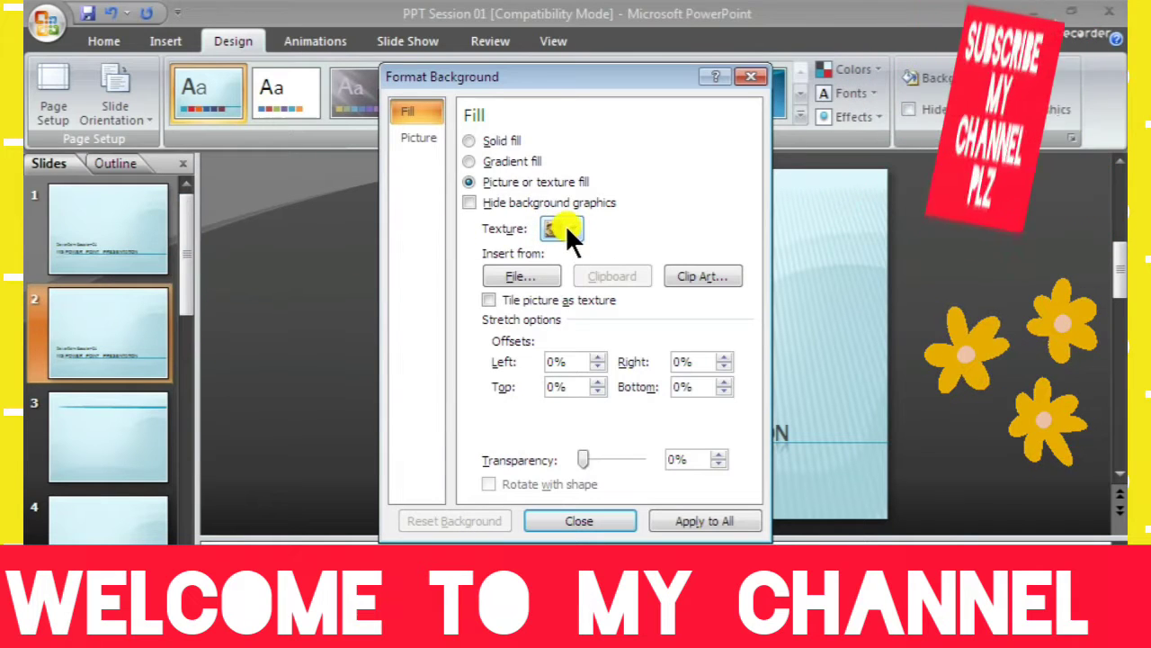
{"action": "left_click", "coordinate": [564, 225]}
{"action": "left_click", "coordinate": [579, 368]}
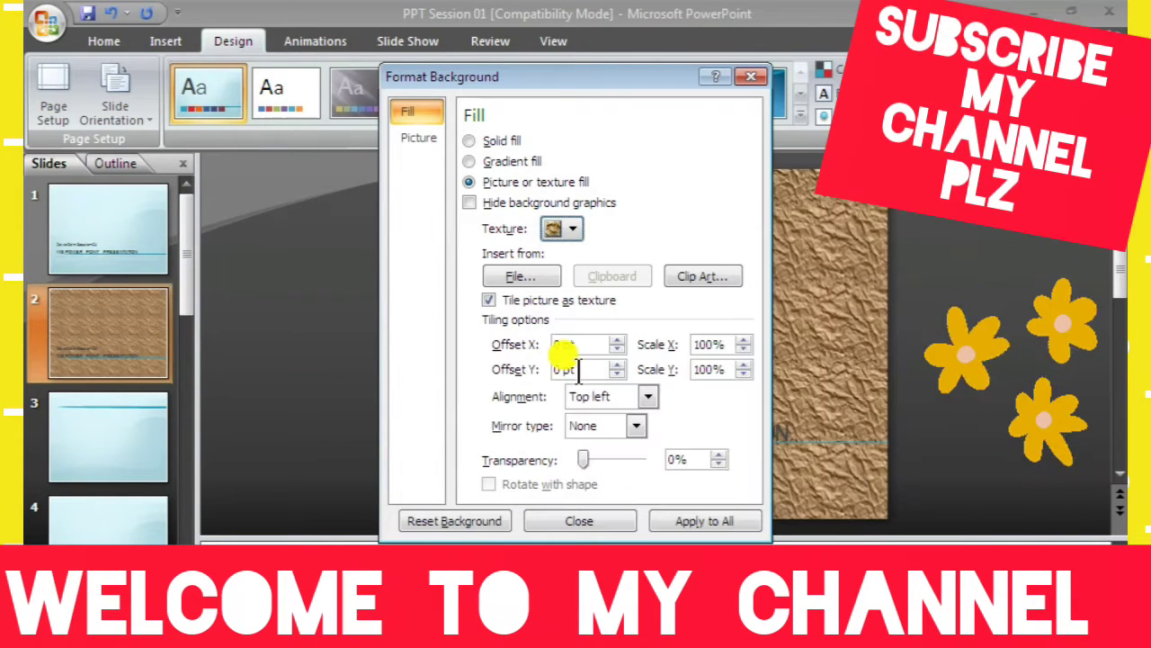
{"action": "key", "text": "Return"}
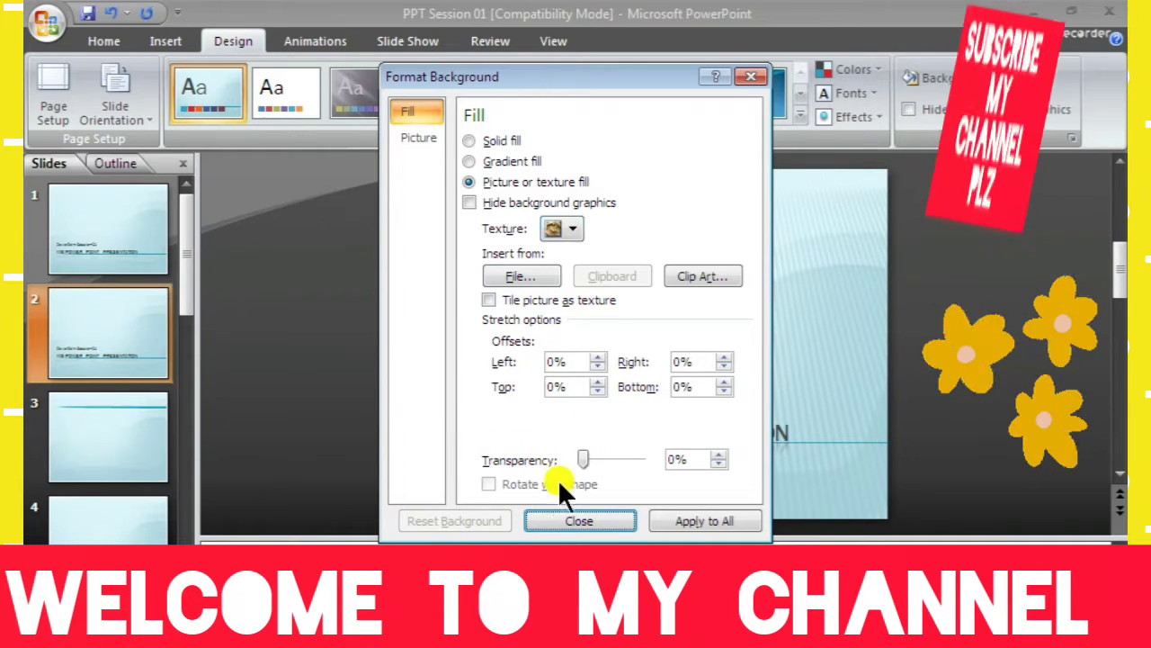
{"action": "left_click", "coordinate": [696, 519]}
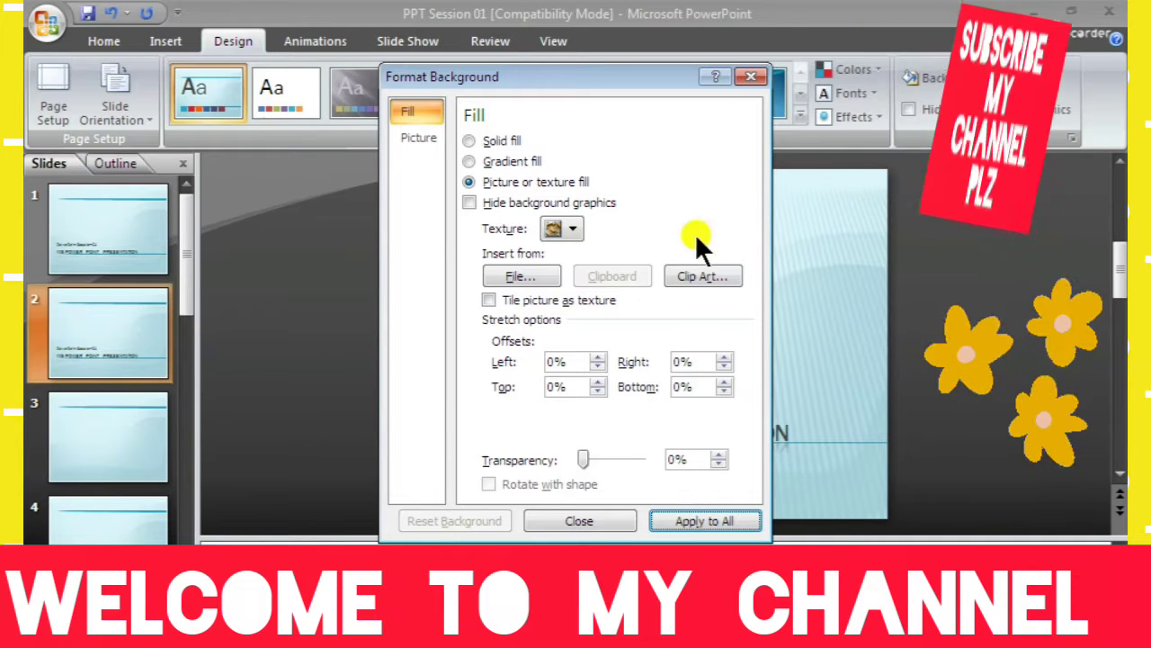
{"action": "left_click", "coordinate": [749, 75]}
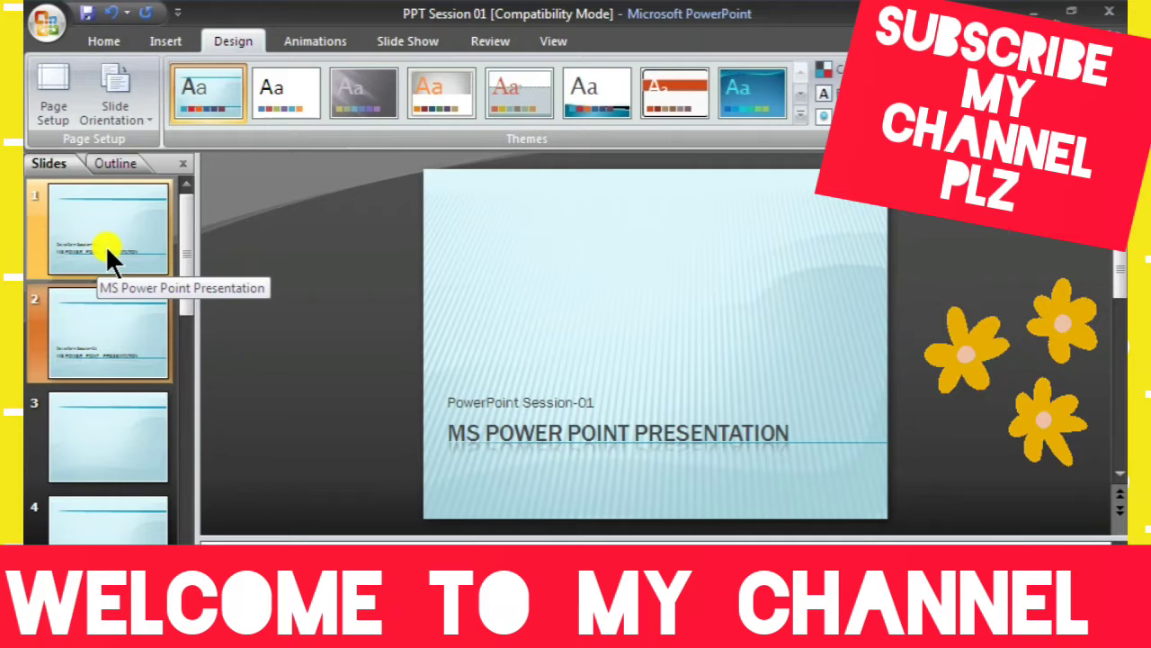
Try the grey-green theme, then settle on the grey theme with the pink triangle accent
{"action": "left_click", "coordinate": [799, 115]}
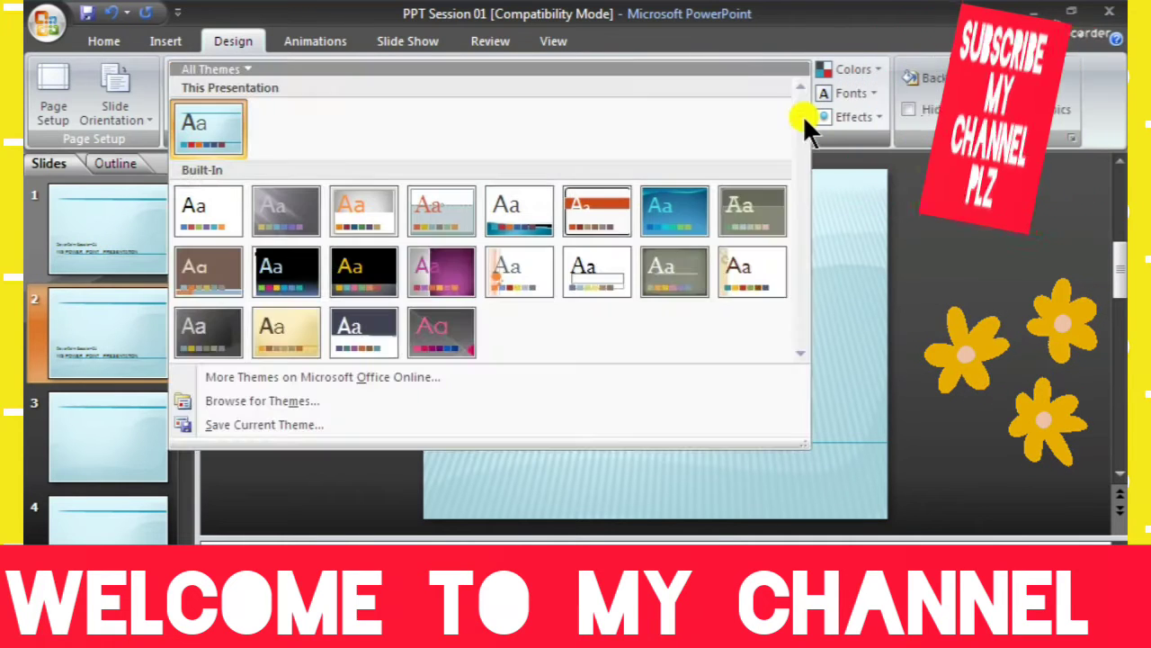
{"action": "left_click", "coordinate": [748, 217]}
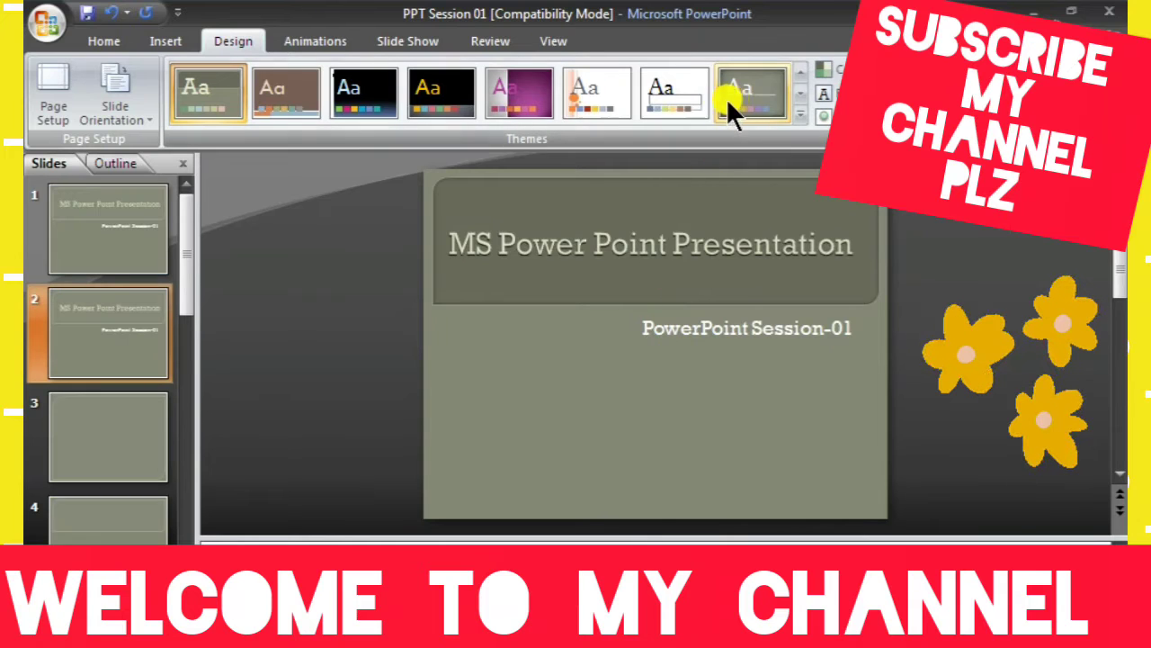
{"action": "left_click", "coordinate": [801, 114]}
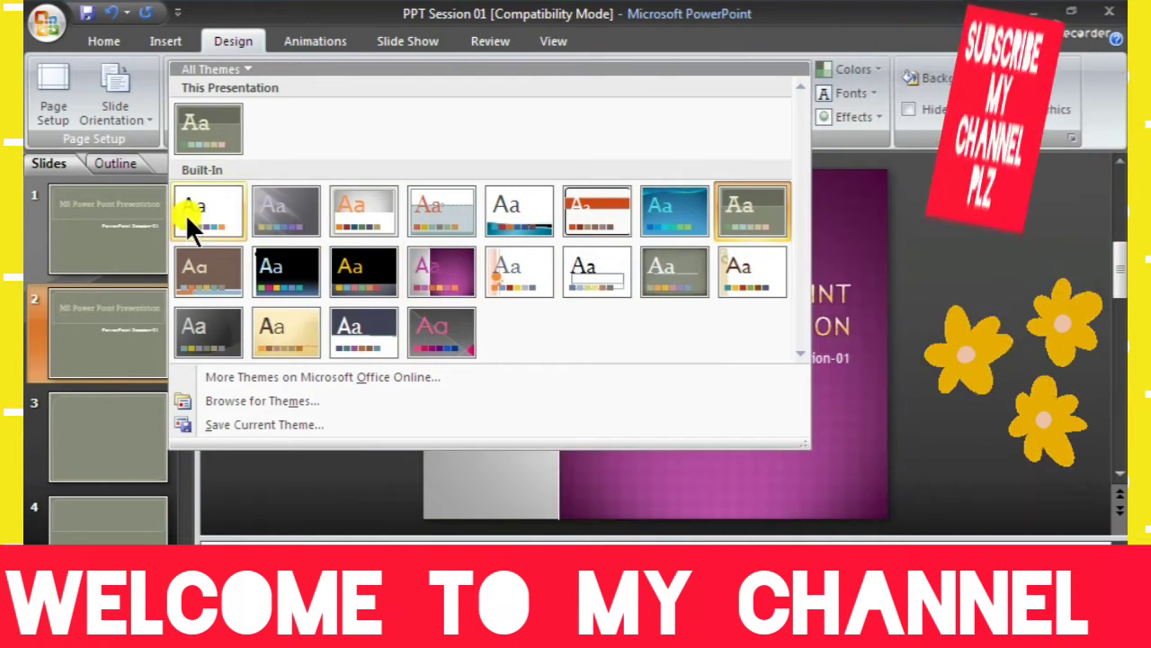
{"action": "left_click", "coordinate": [348, 334]}
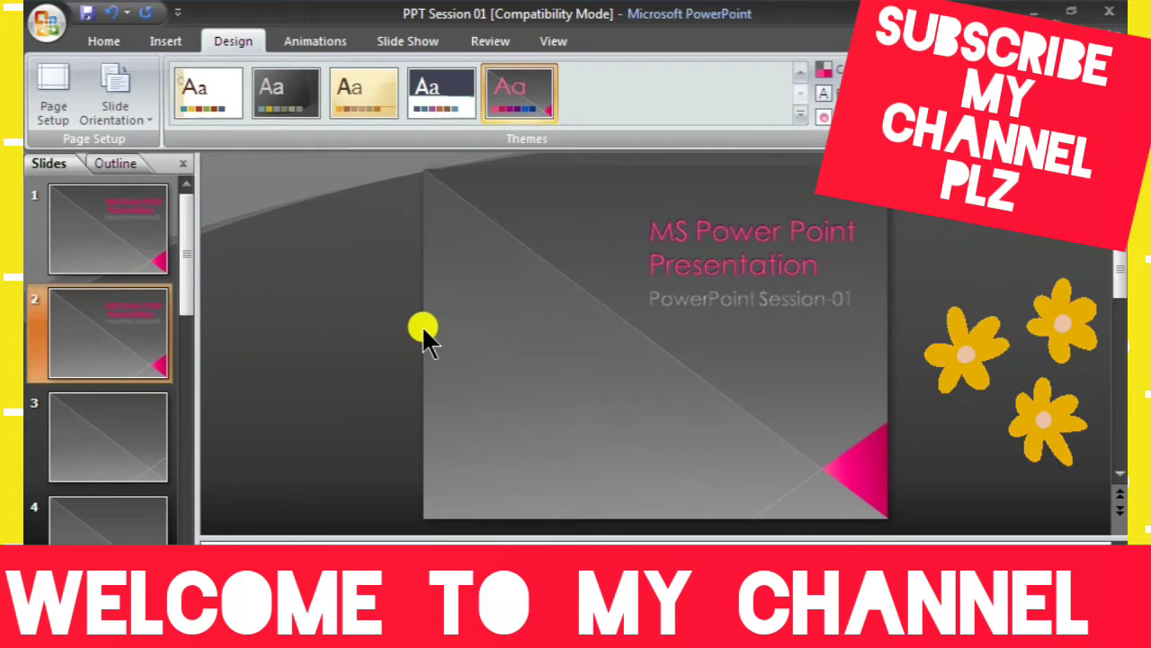
Insert the Chrysanthemum photo from Pictures > Sample Pictures onto slide 2
{"action": "left_click", "coordinate": [167, 40]}
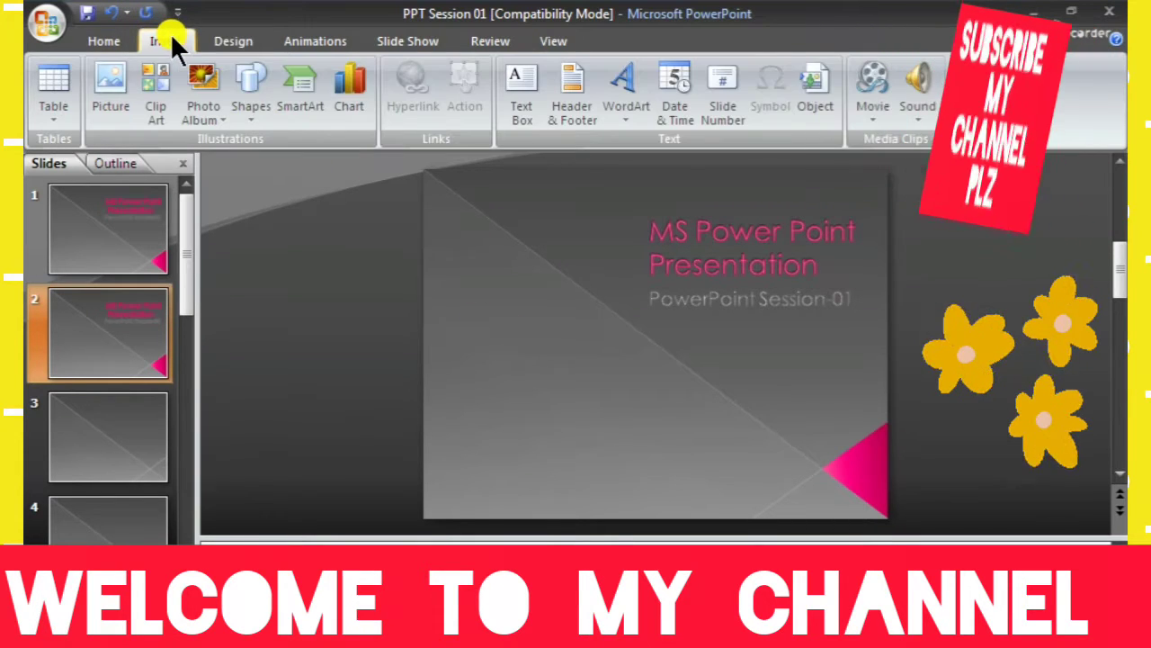
{"action": "left_click", "coordinate": [111, 97]}
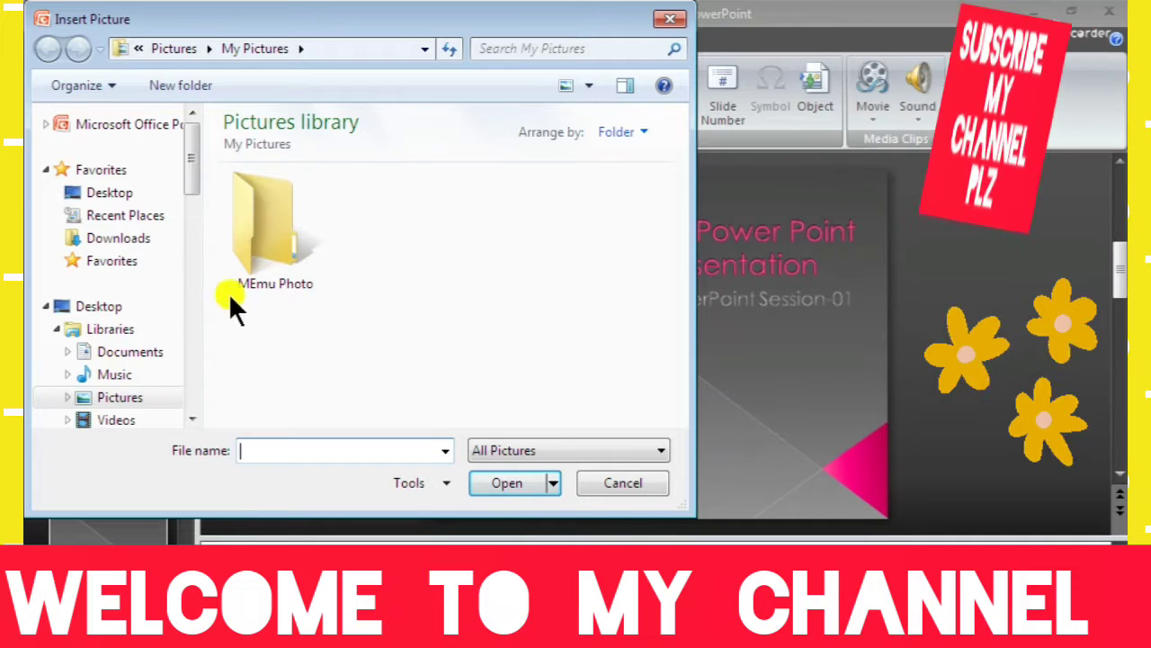
{"action": "double_click", "coordinate": [255, 237]}
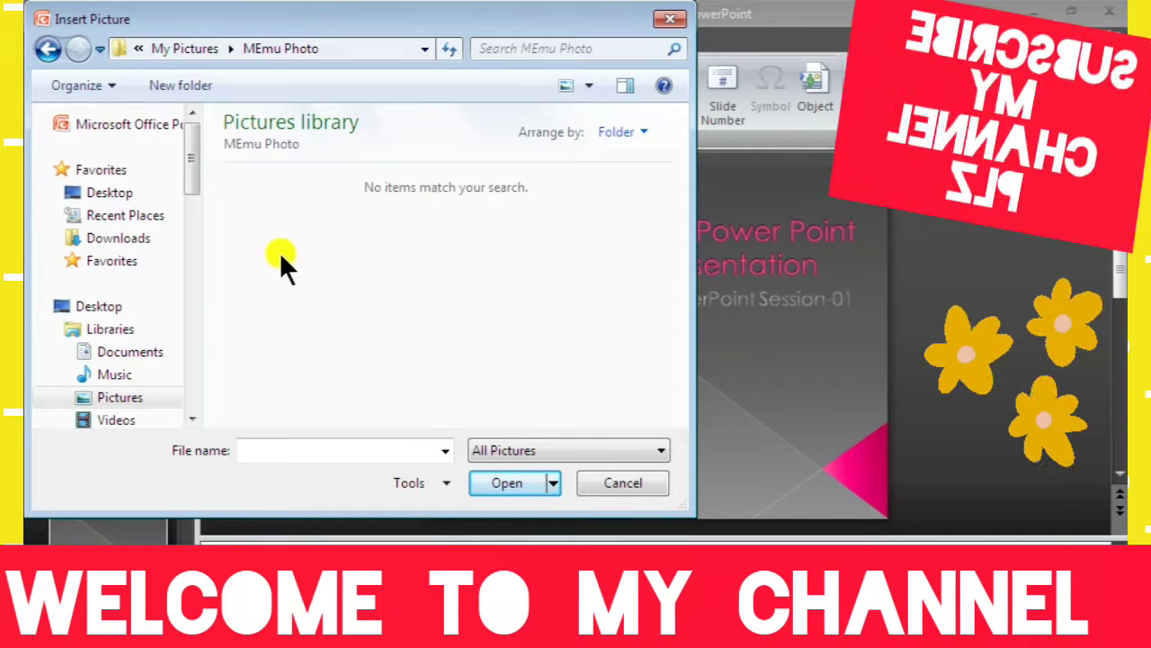
{"action": "left_click", "coordinate": [122, 215]}
{"action": "left_click", "coordinate": [121, 239]}
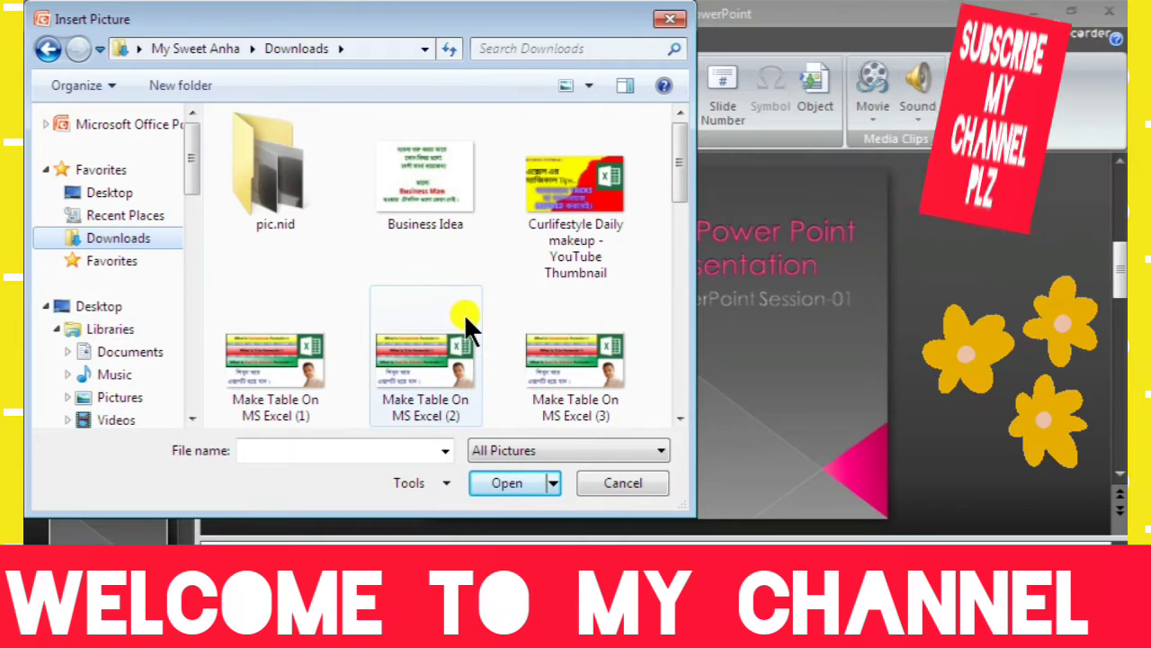
{"action": "double_click", "coordinate": [245, 164]}
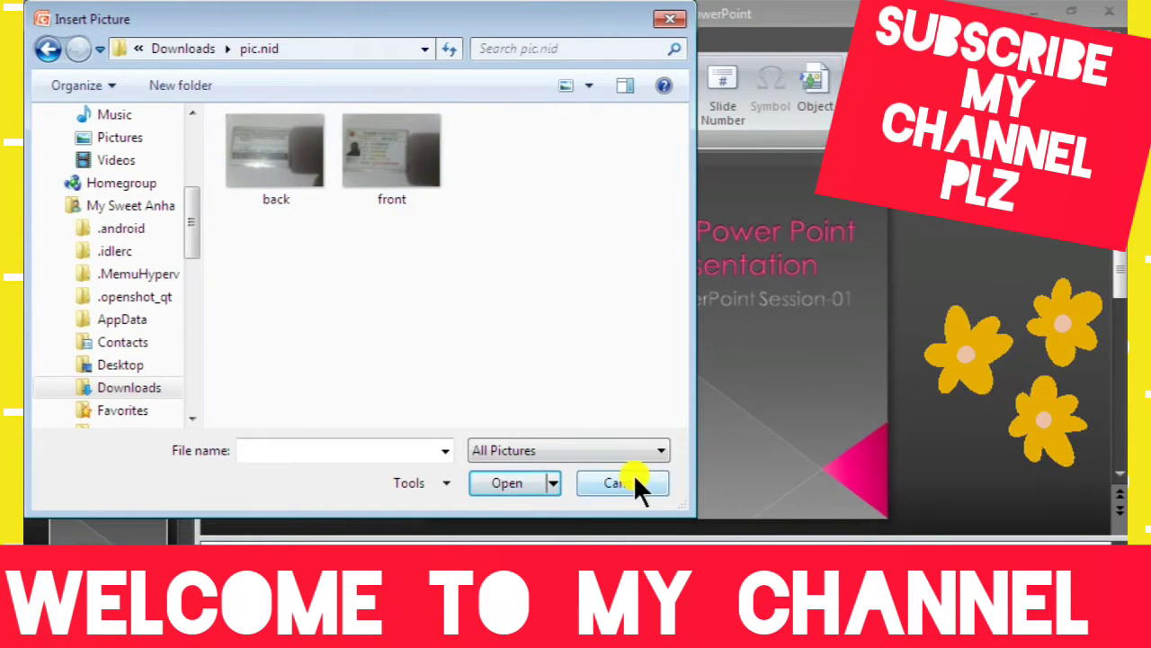
{"action": "left_click", "coordinate": [119, 137]}
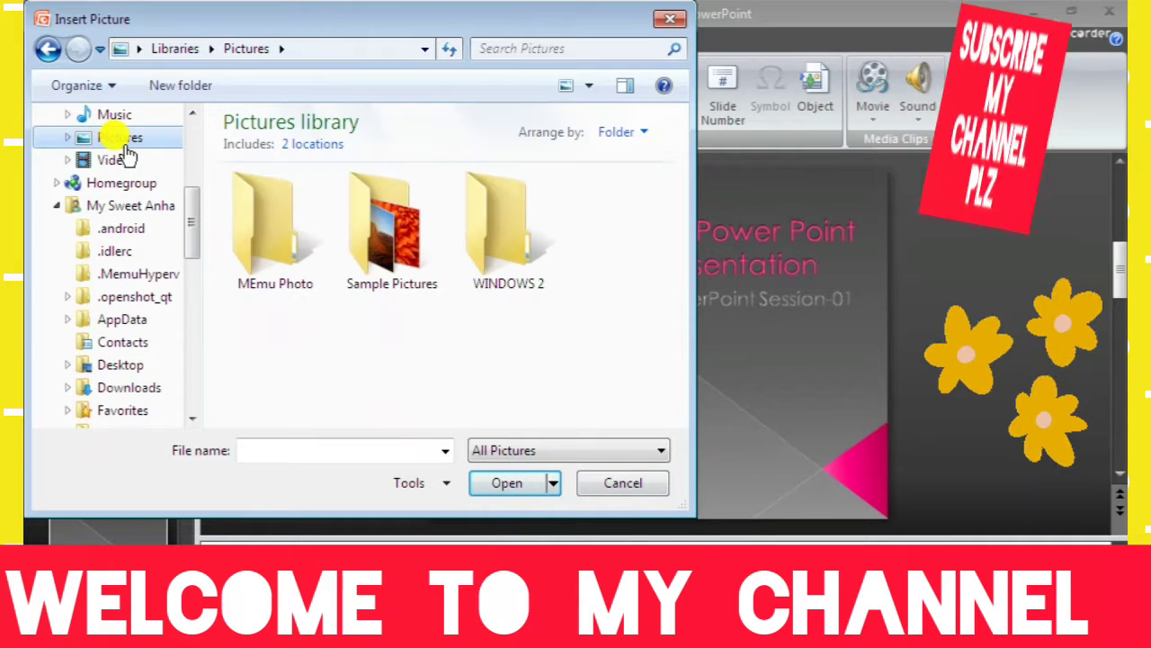
{"action": "double_click", "coordinate": [418, 247]}
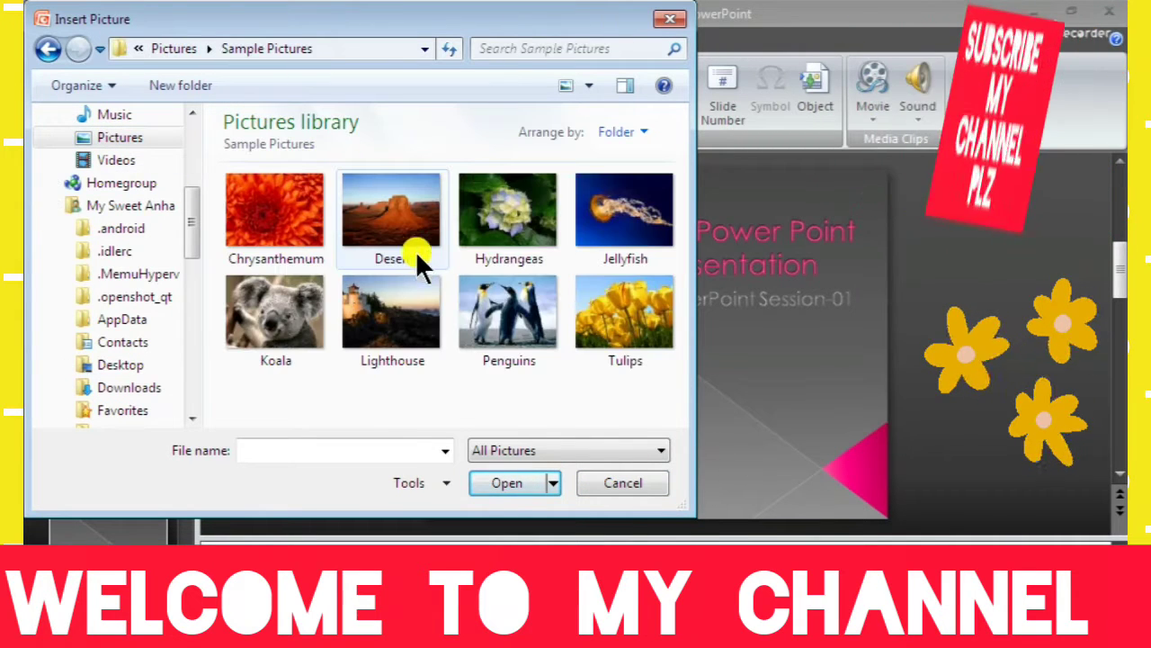
{"action": "left_click", "coordinate": [276, 210]}
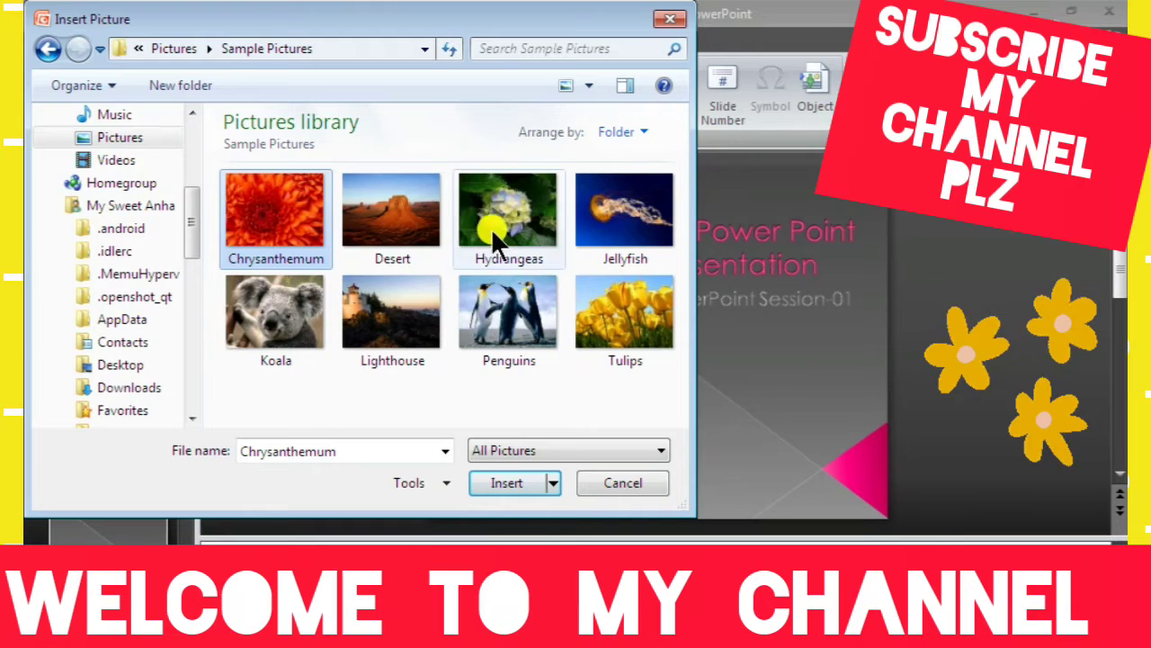
{"action": "left_click", "coordinate": [515, 479]}
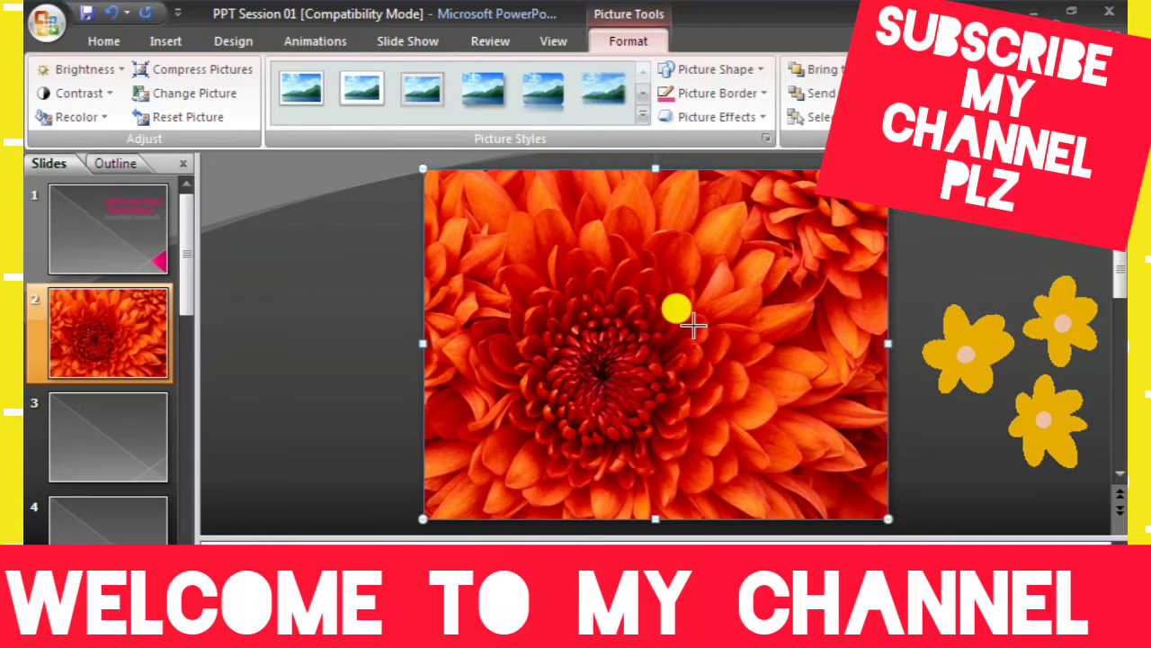
Shrink the chrysanthemum photo into the lower-left corner and apply the white-frame picture style
{"action": "left_click_drag", "start_coordinate": [693, 326], "coordinate": [706, 369]}
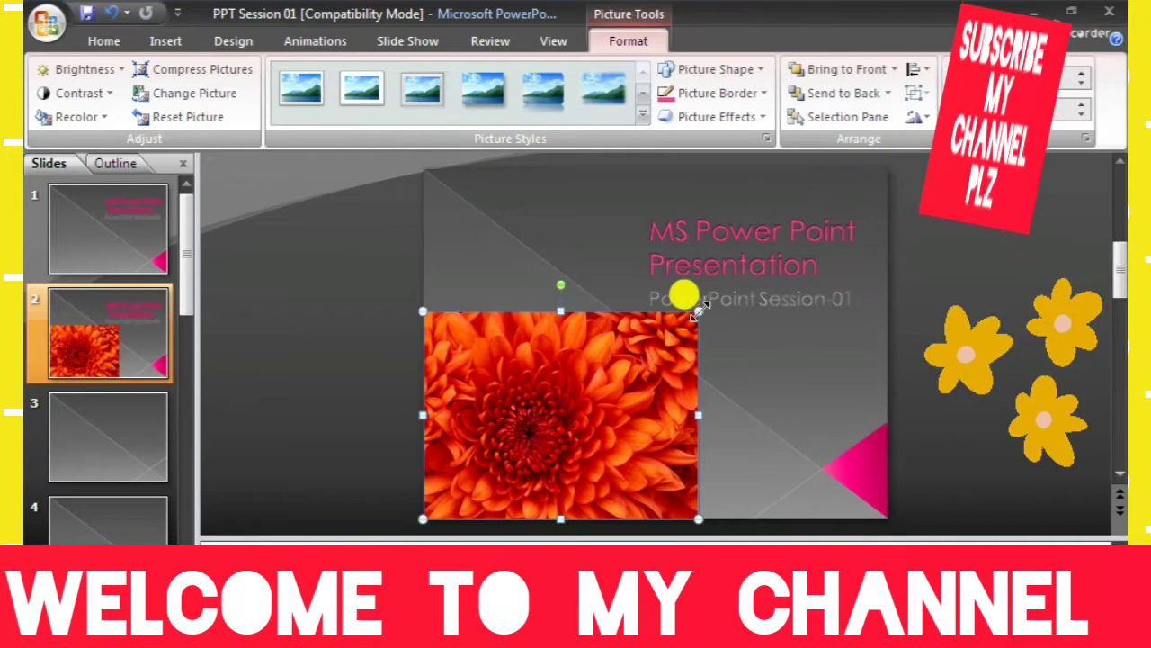
{"action": "left_click_drag", "start_coordinate": [698, 311], "coordinate": [644, 353]}
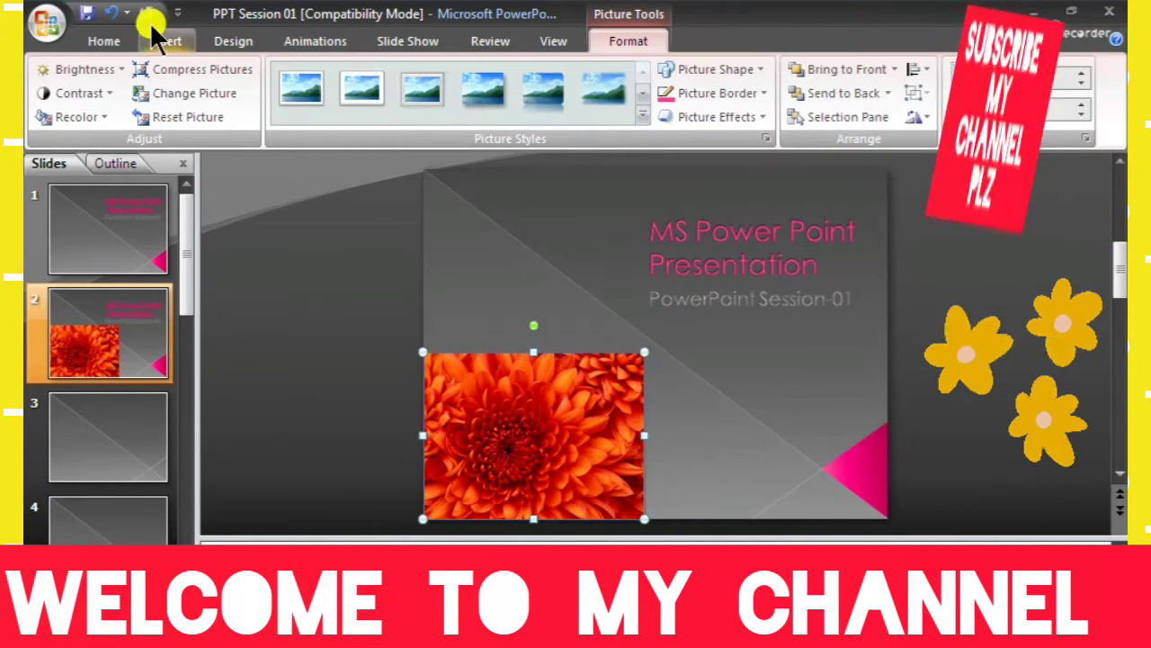
{"action": "left_click", "coordinate": [423, 89]}
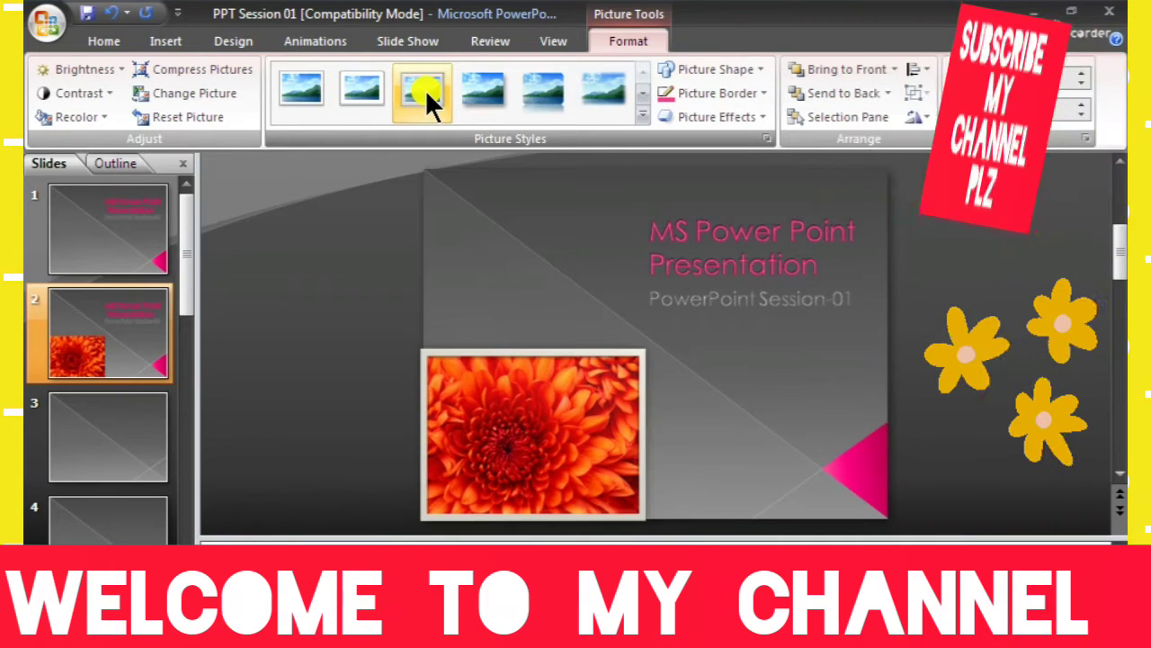
{"action": "left_click", "coordinate": [758, 415]}
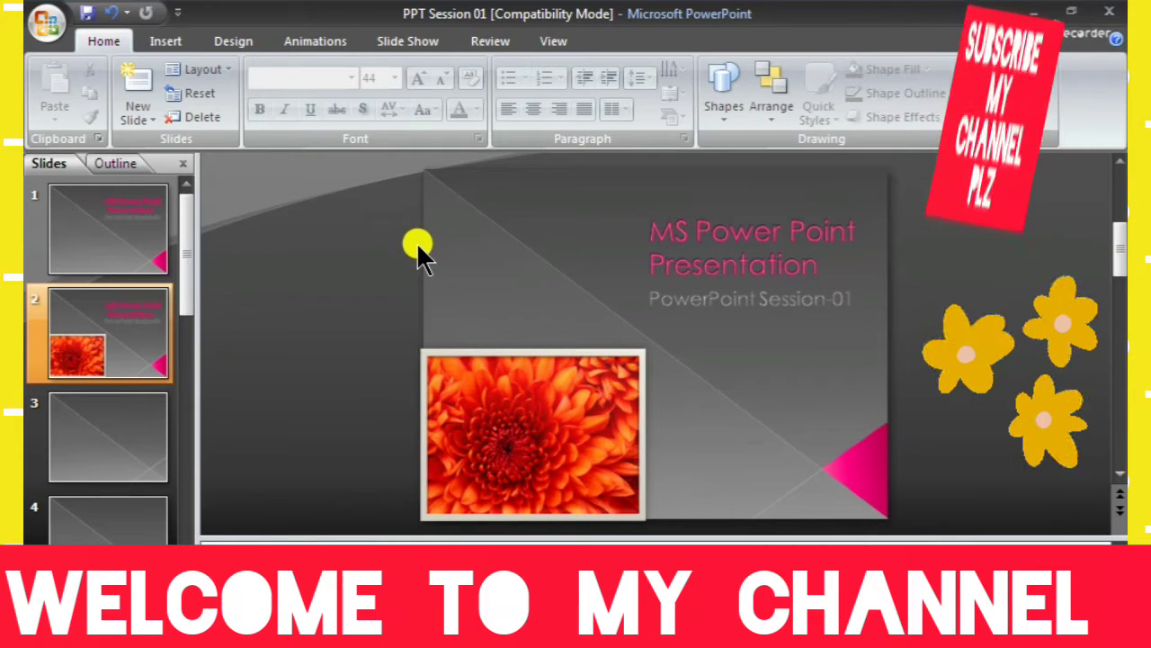
Draw a pink 5-Point Star and place it right of the photo, below the subtitle
{"action": "left_click", "coordinate": [181, 43]}
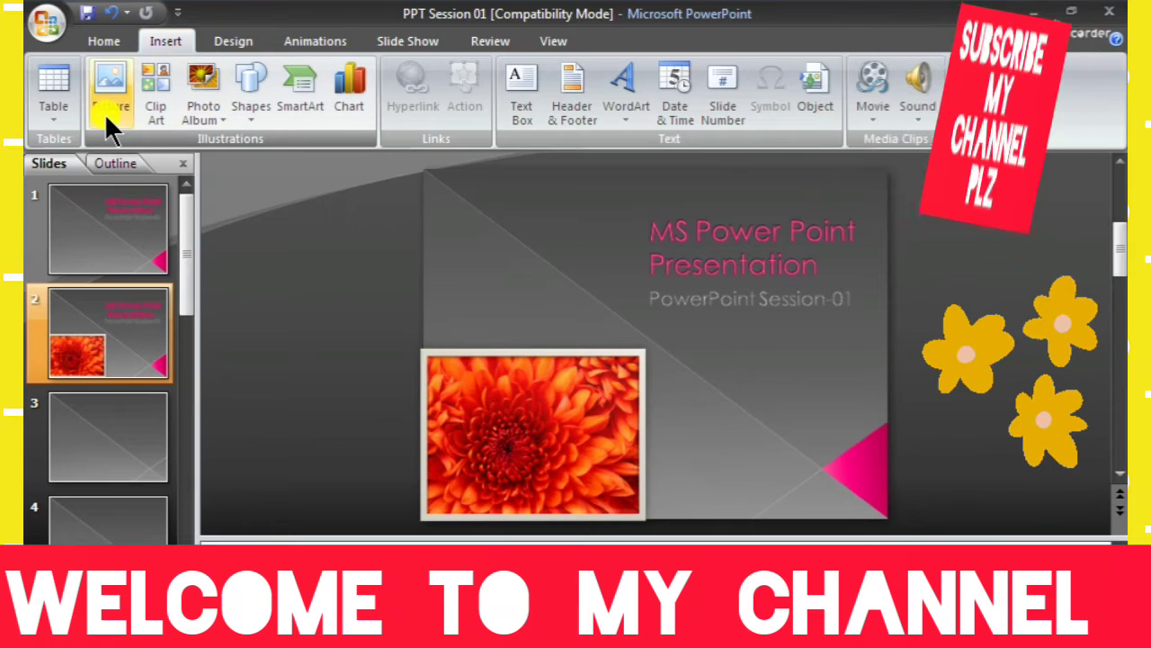
{"action": "left_click", "coordinate": [251, 117]}
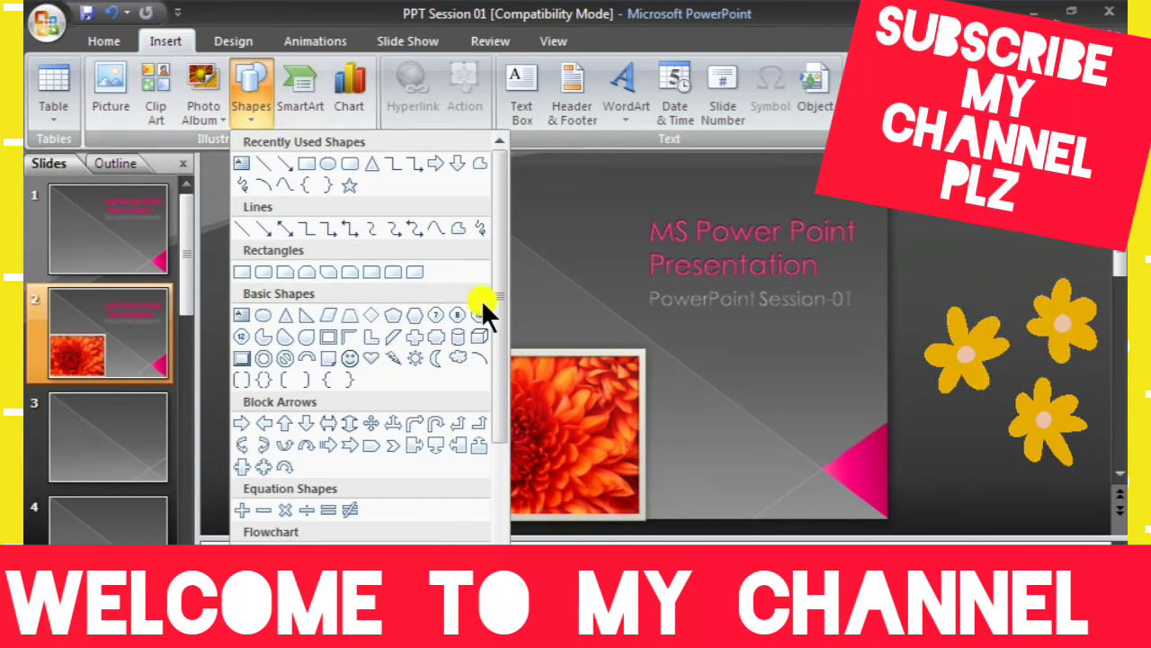
{"action": "left_click", "coordinate": [345, 185]}
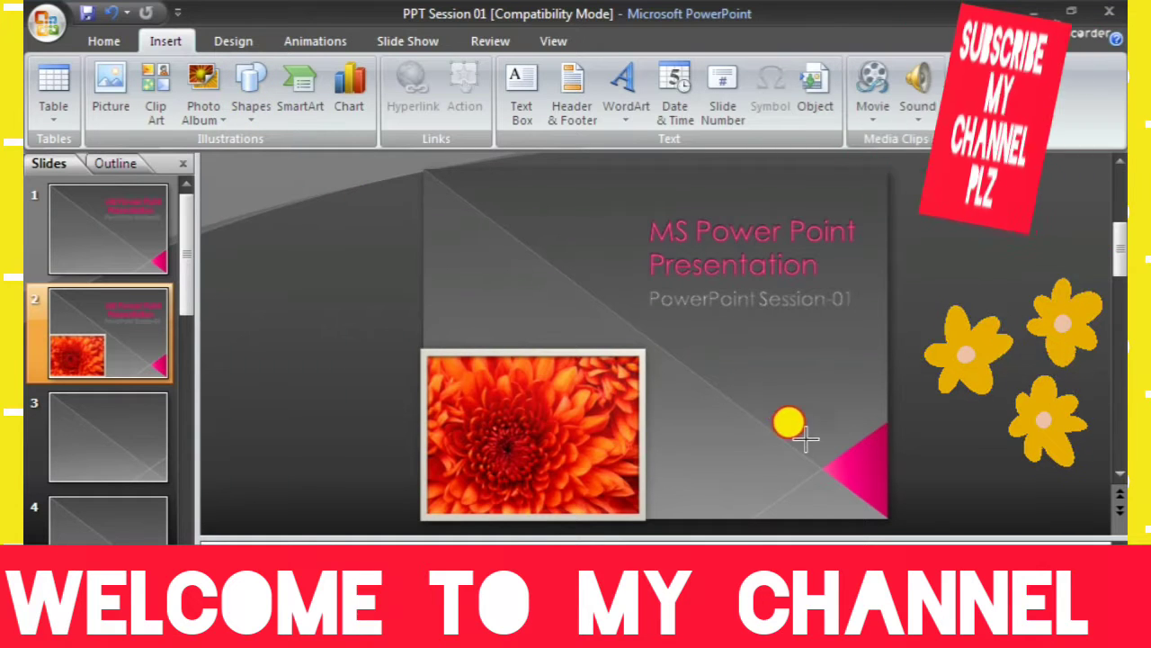
{"action": "key", "text": "Escape"}
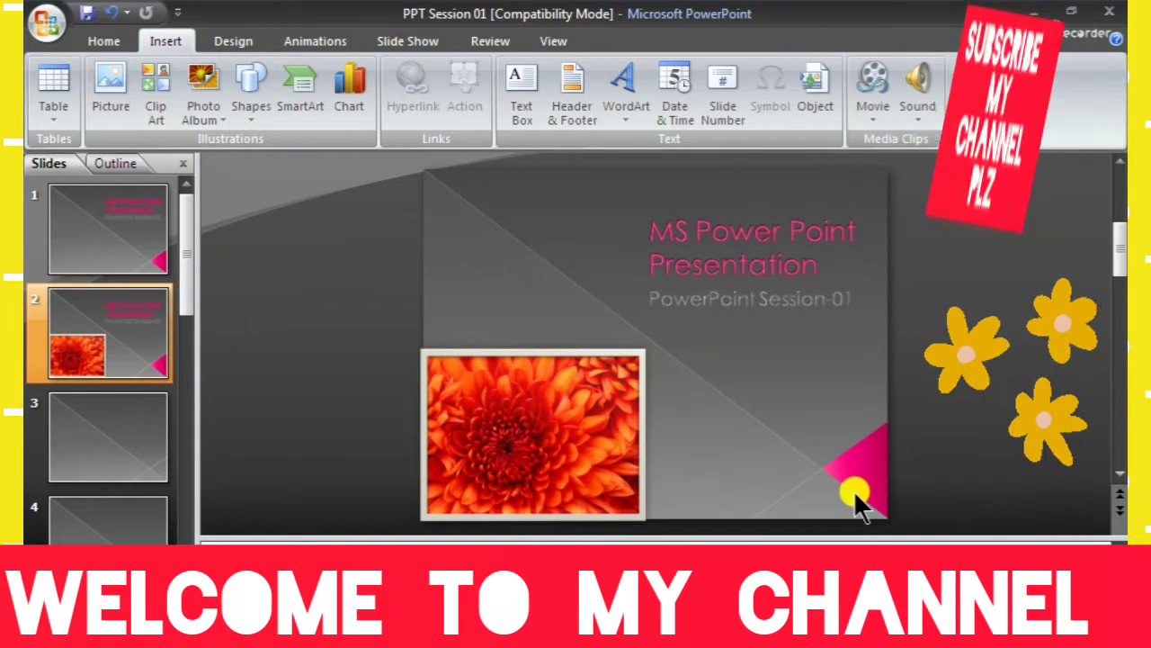
{"action": "left_click_drag", "start_coordinate": [798, 430], "coordinate": [853, 492]}
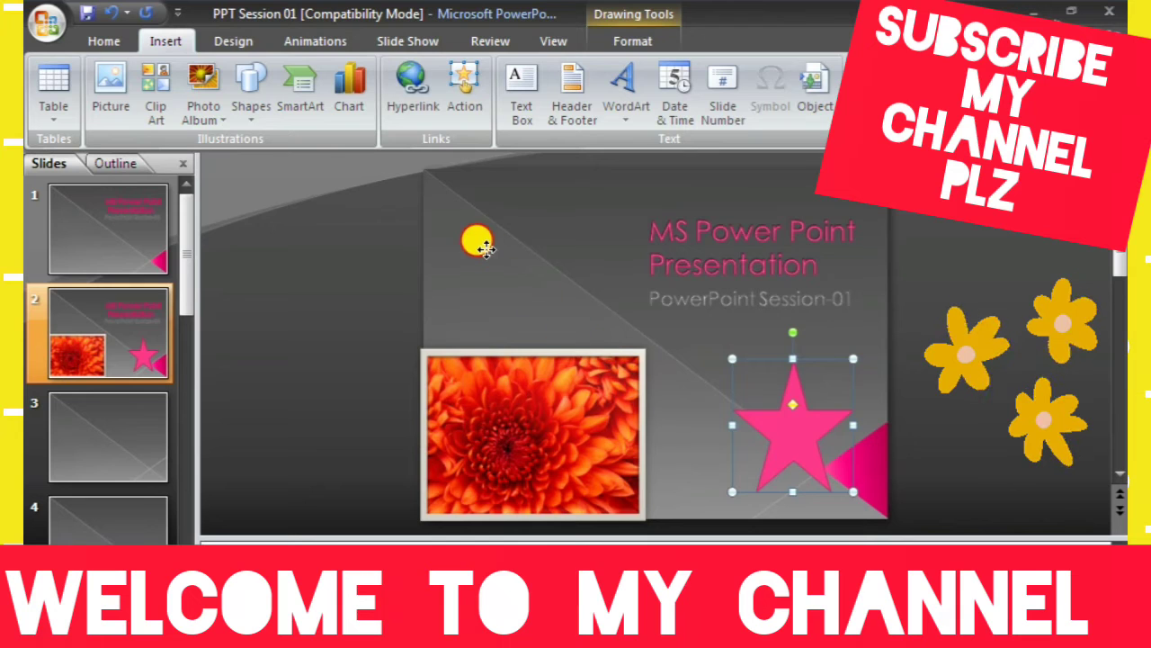
{"action": "left_click_drag", "start_coordinate": [486, 249], "coordinate": [497, 273]}
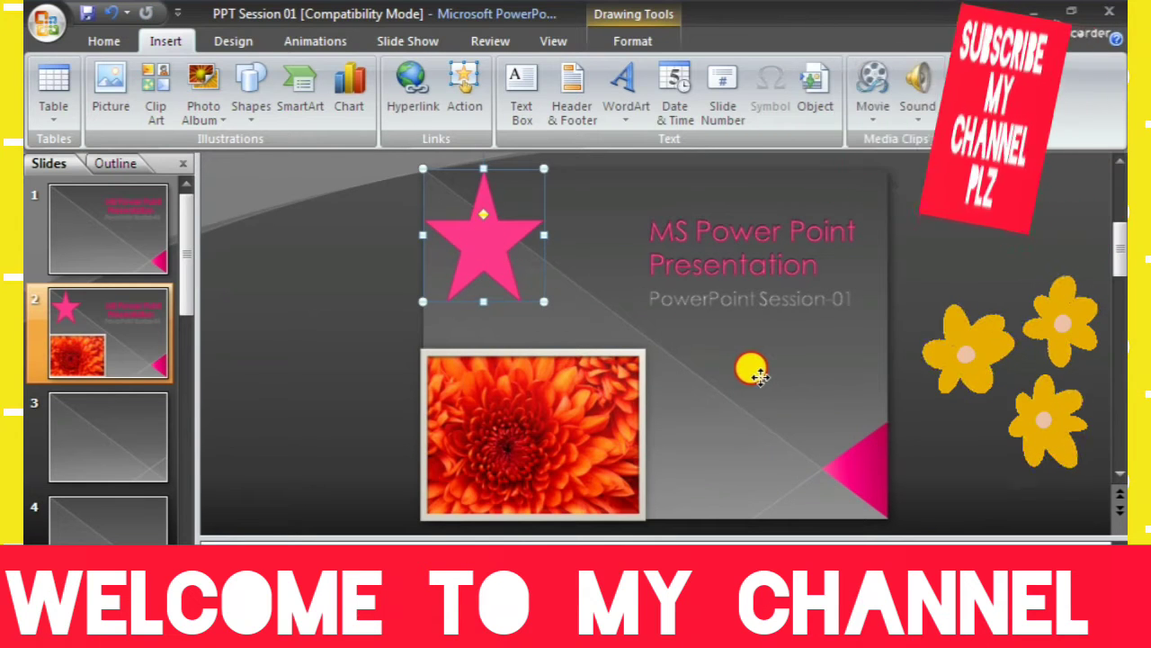
{"action": "left_click_drag", "start_coordinate": [760, 376], "coordinate": [754, 369]}
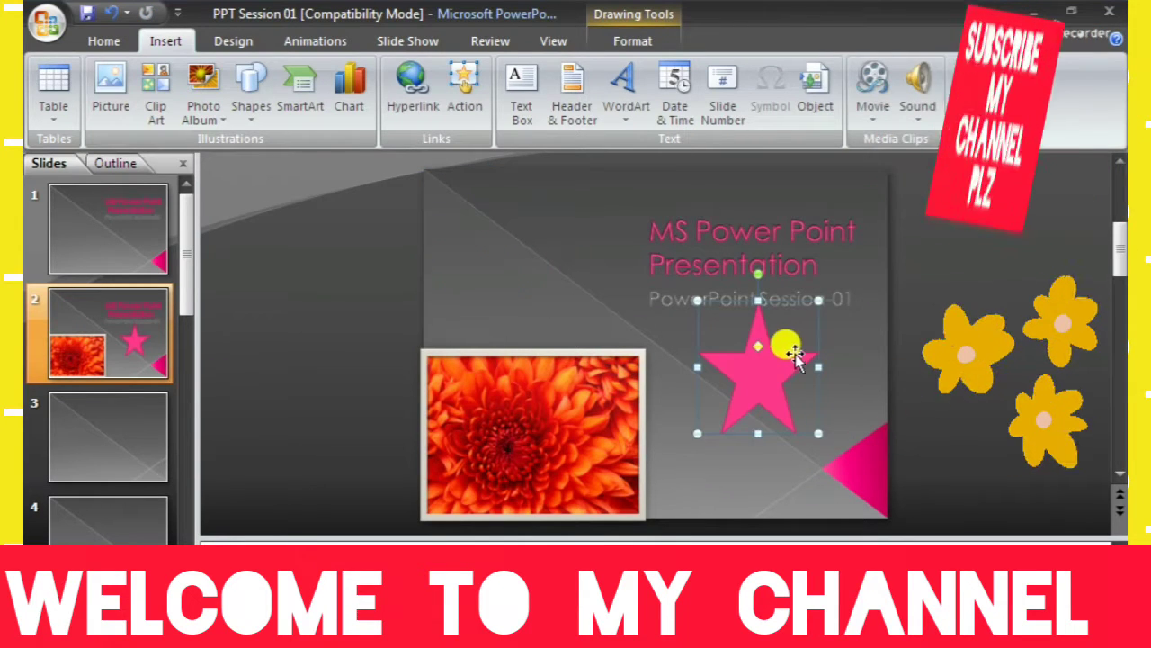
{"action": "left_click", "coordinate": [912, 385]}
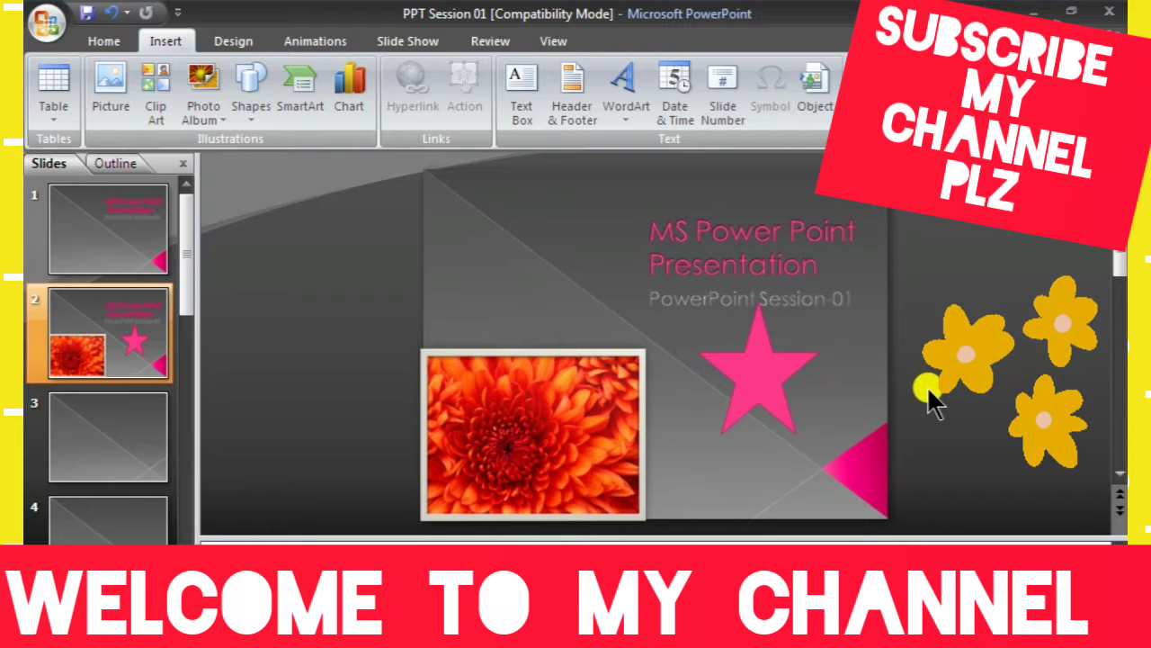
{"action": "left_click", "coordinate": [109, 43]}
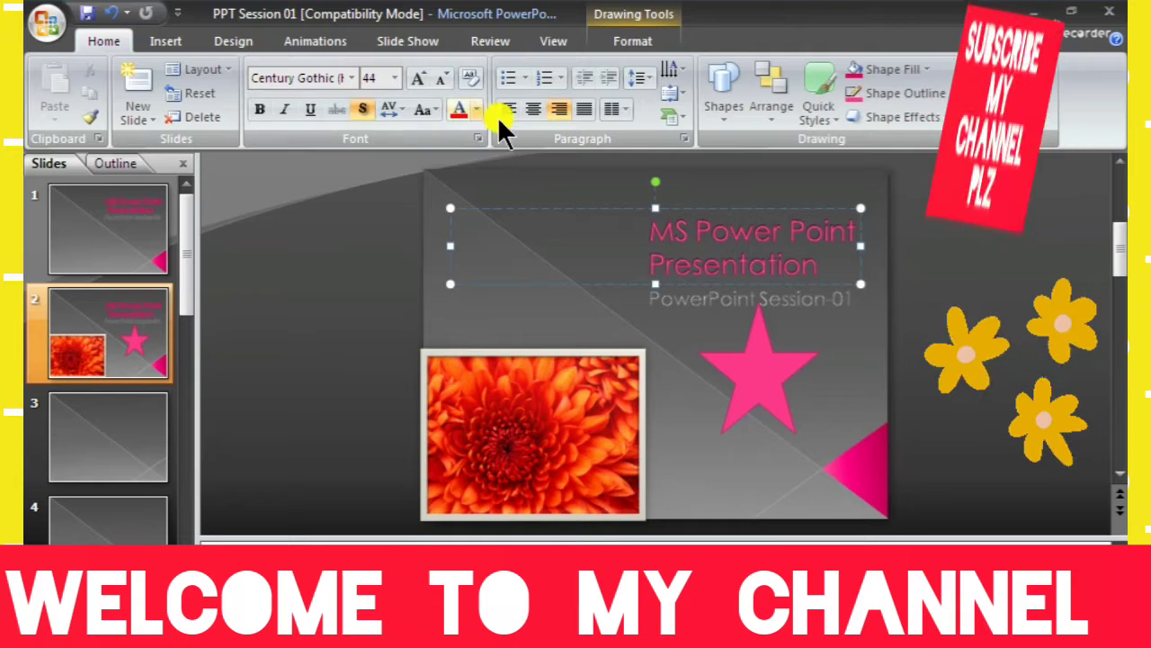
Make the title 'MS Power Point Presentation' bold with a text shadow
{"action": "left_click_drag", "start_coordinate": [821, 263], "coordinate": [639, 208]}
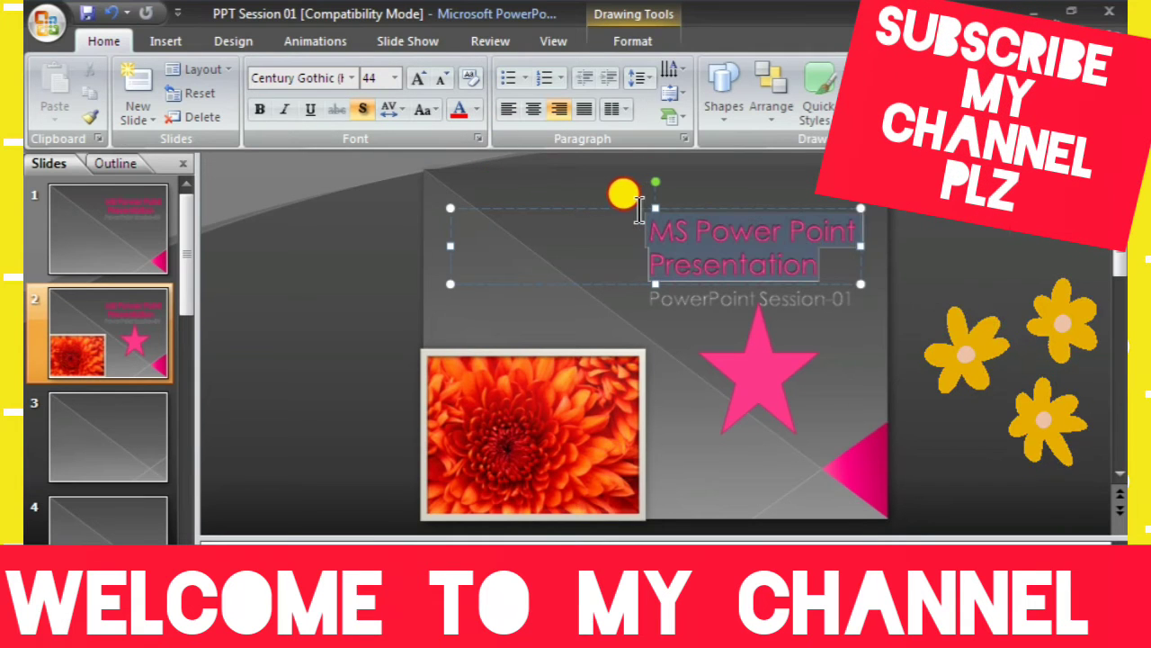
{"action": "left_click", "coordinate": [362, 110]}
{"action": "left_click", "coordinate": [260, 108]}
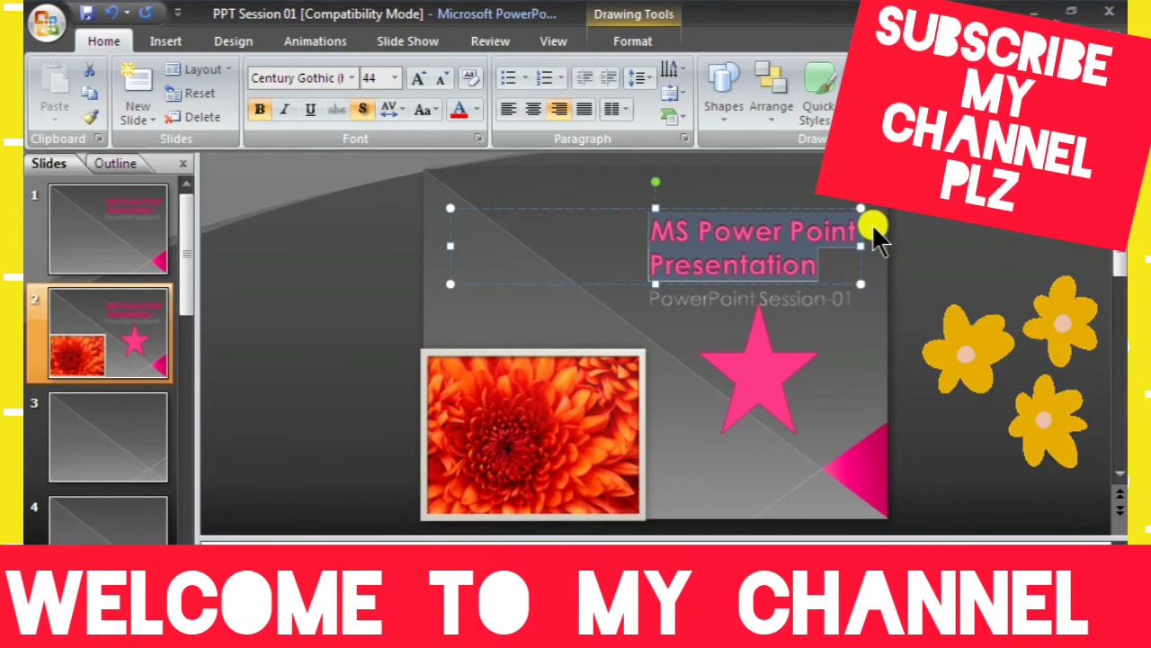
{"action": "left_click", "coordinate": [169, 43]}
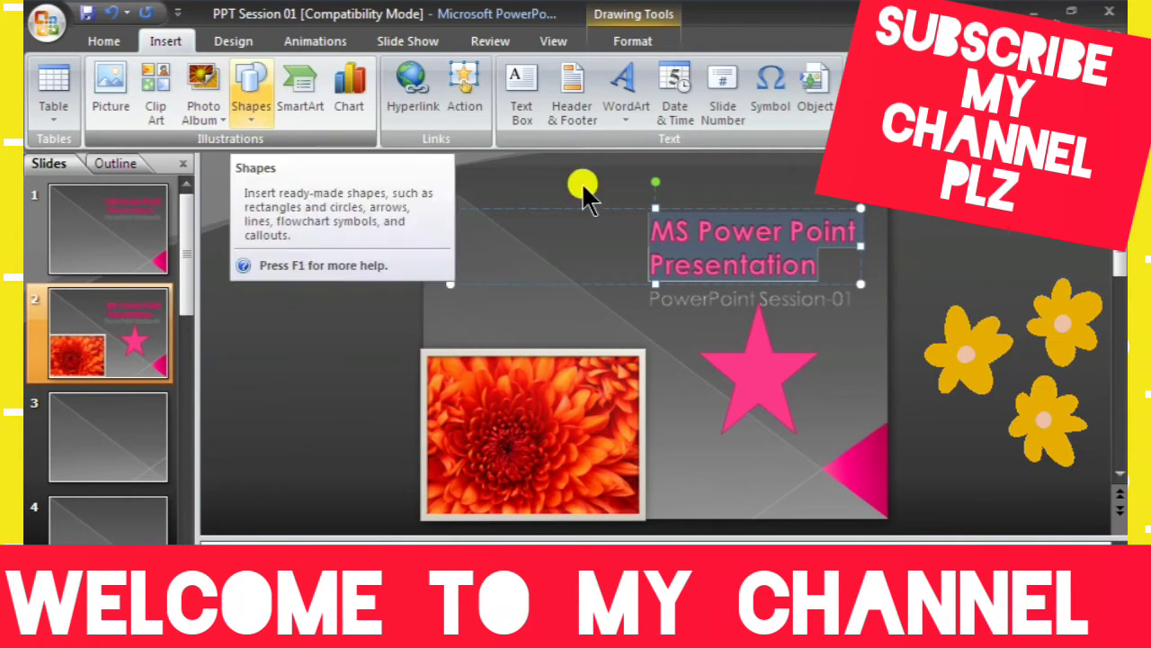
Try adding the title as pink WordArt, then undo the extra WordArt copy
{"action": "left_click", "coordinate": [626, 90]}
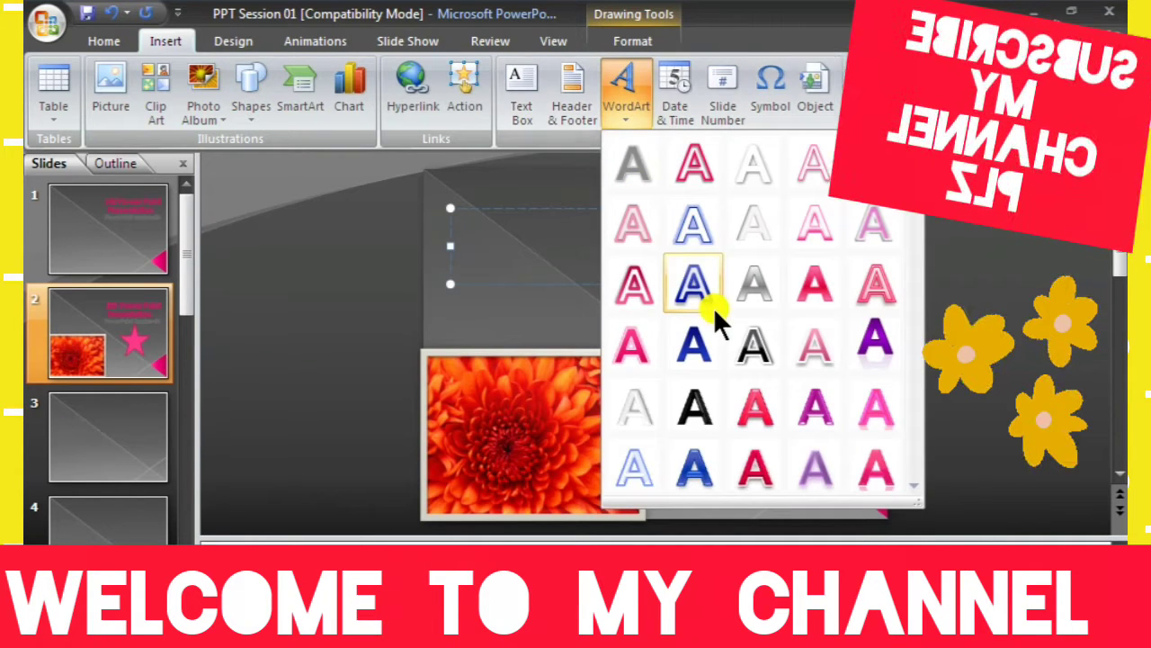
{"action": "left_click", "coordinate": [775, 413]}
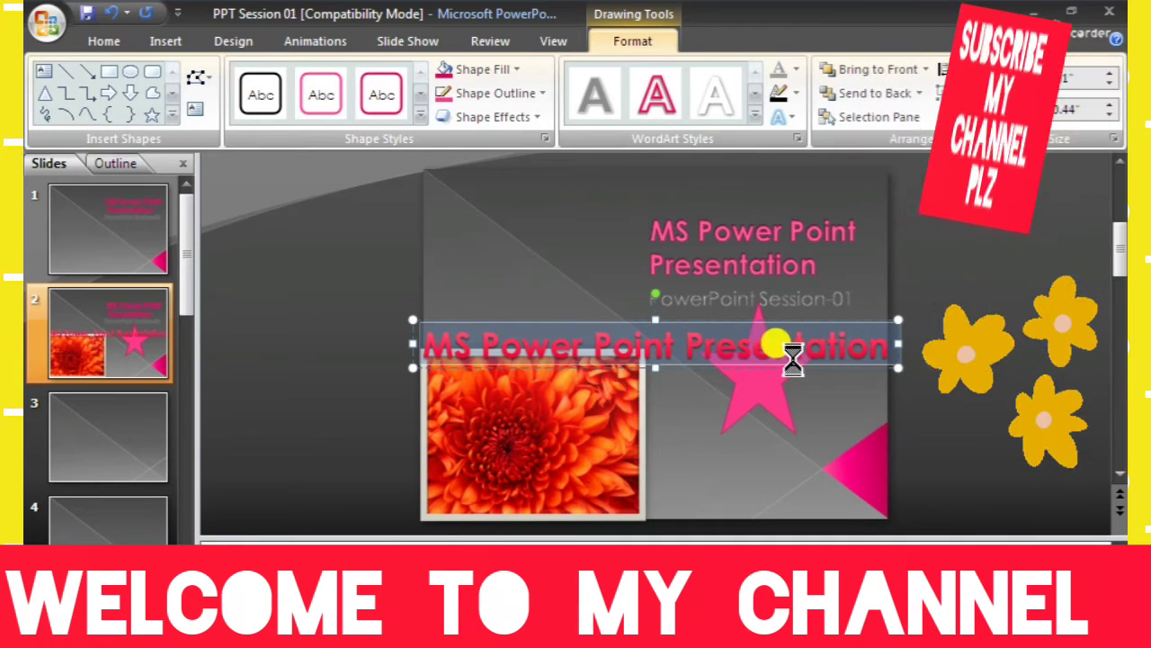
{"action": "key", "text": "ctrl+z"}
{"action": "left_click", "coordinate": [669, 441]}
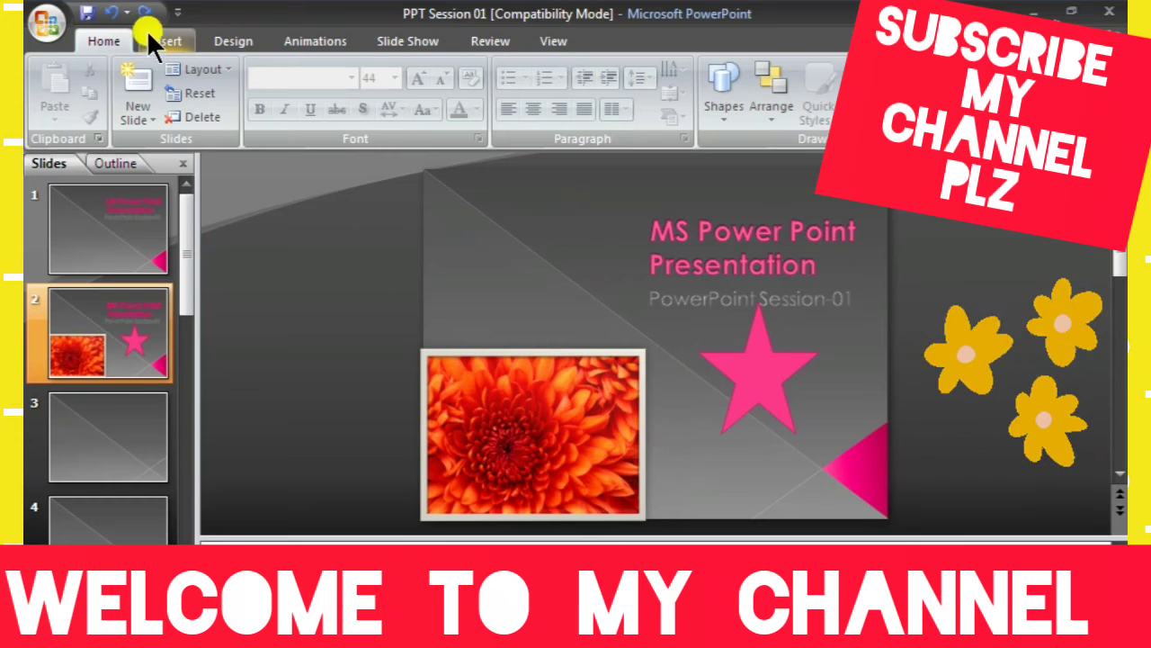
{"action": "left_click", "coordinate": [228, 41]}
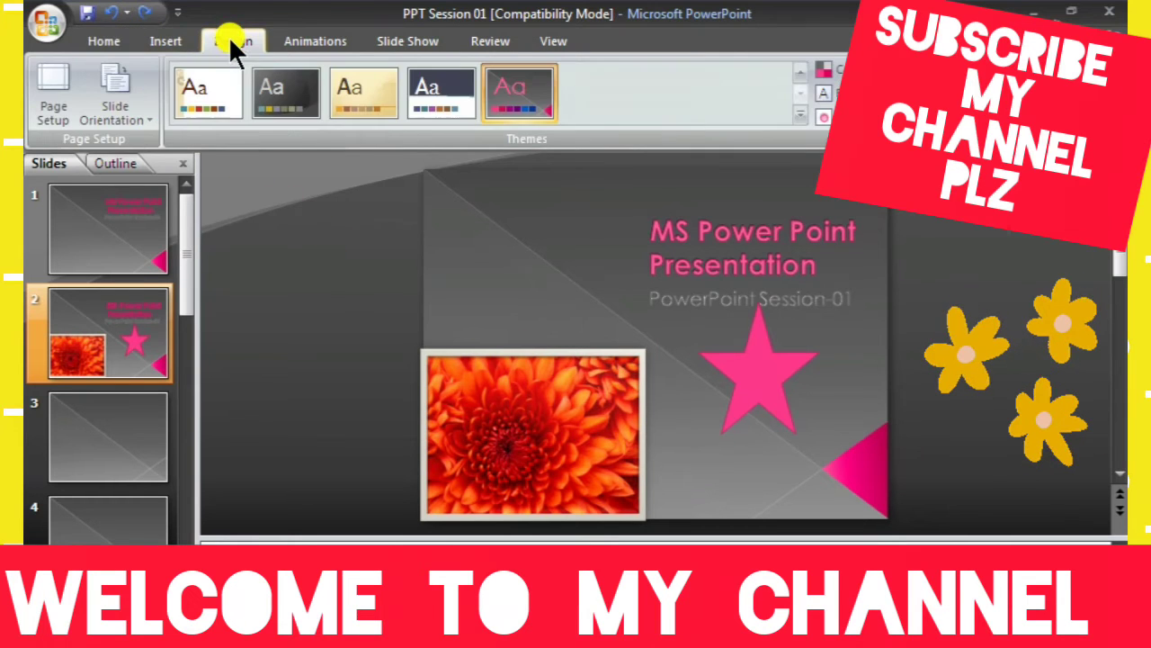
Try several Wipe transitions on slide 2, then settle on the pixelated Dissolve transition
{"action": "left_click", "coordinate": [315, 40]}
{"action": "left_click", "coordinate": [621, 79]}
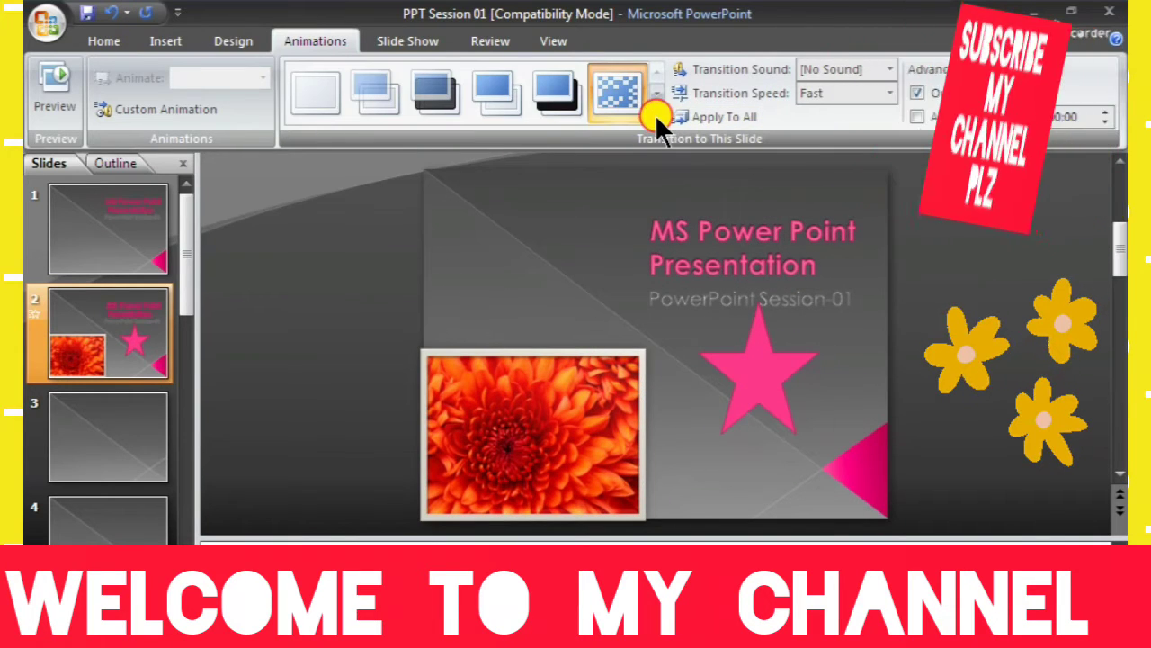
{"action": "left_click", "coordinate": [657, 115]}
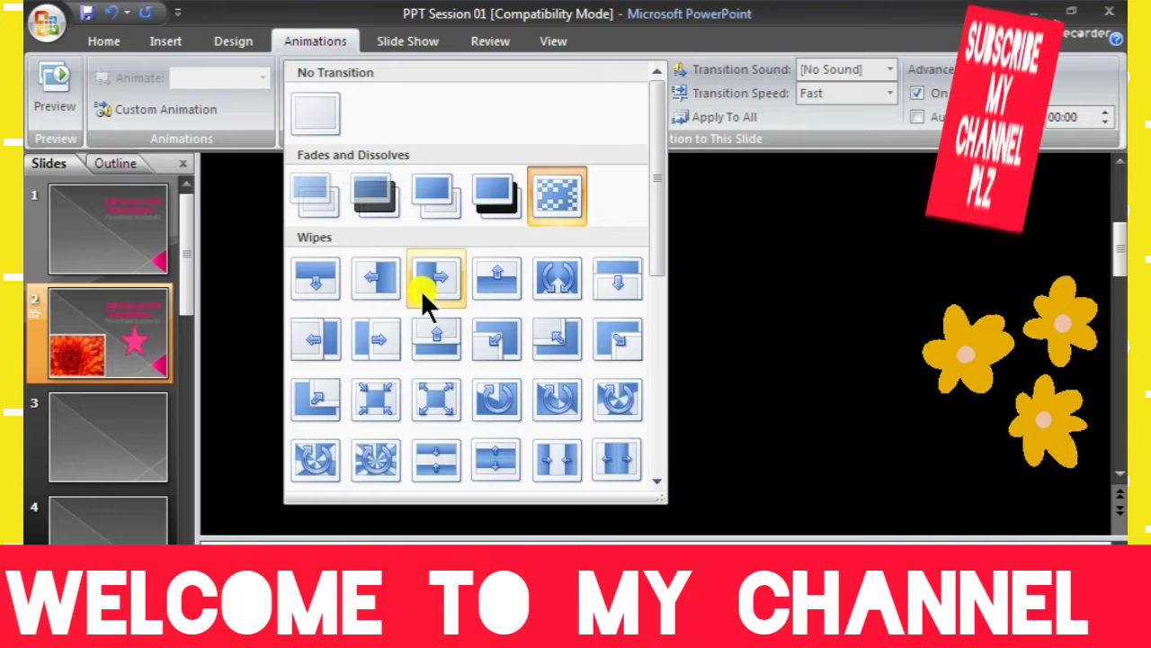
{"action": "left_click", "coordinate": [423, 290]}
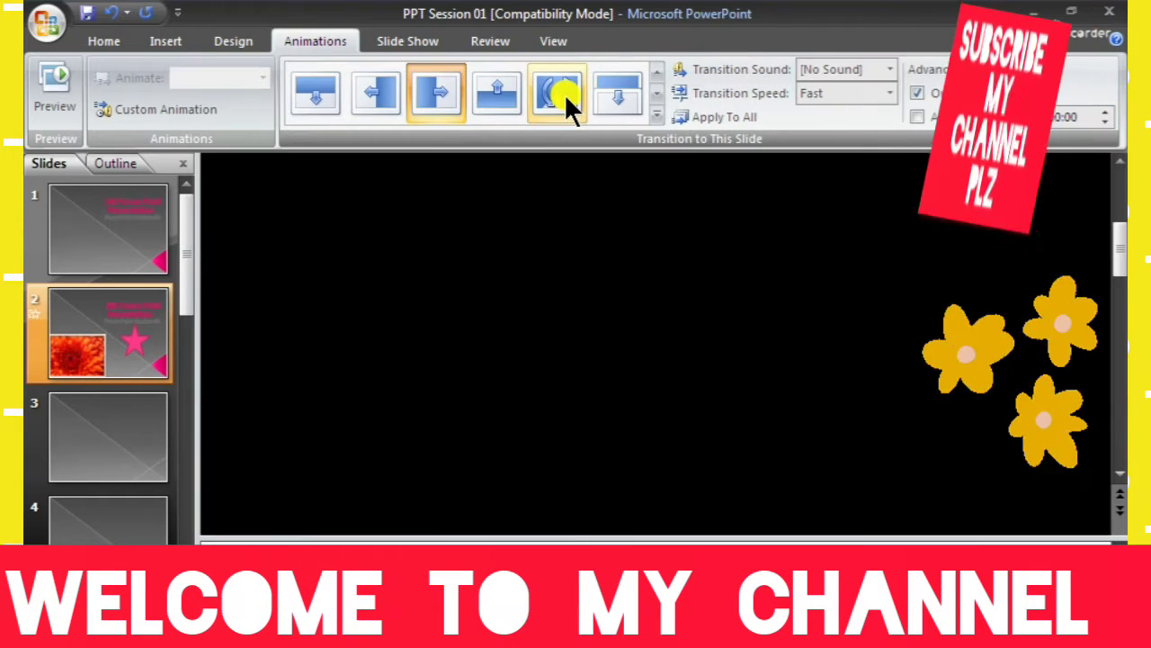
{"action": "left_click", "coordinate": [564, 94]}
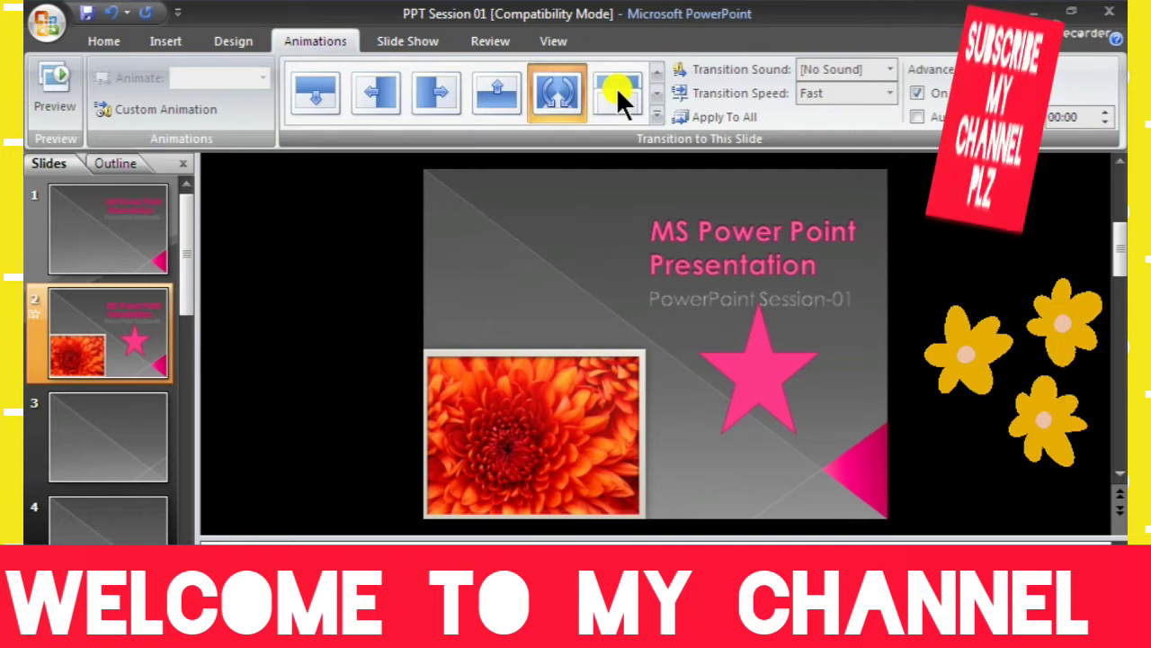
{"action": "left_click", "coordinate": [619, 95]}
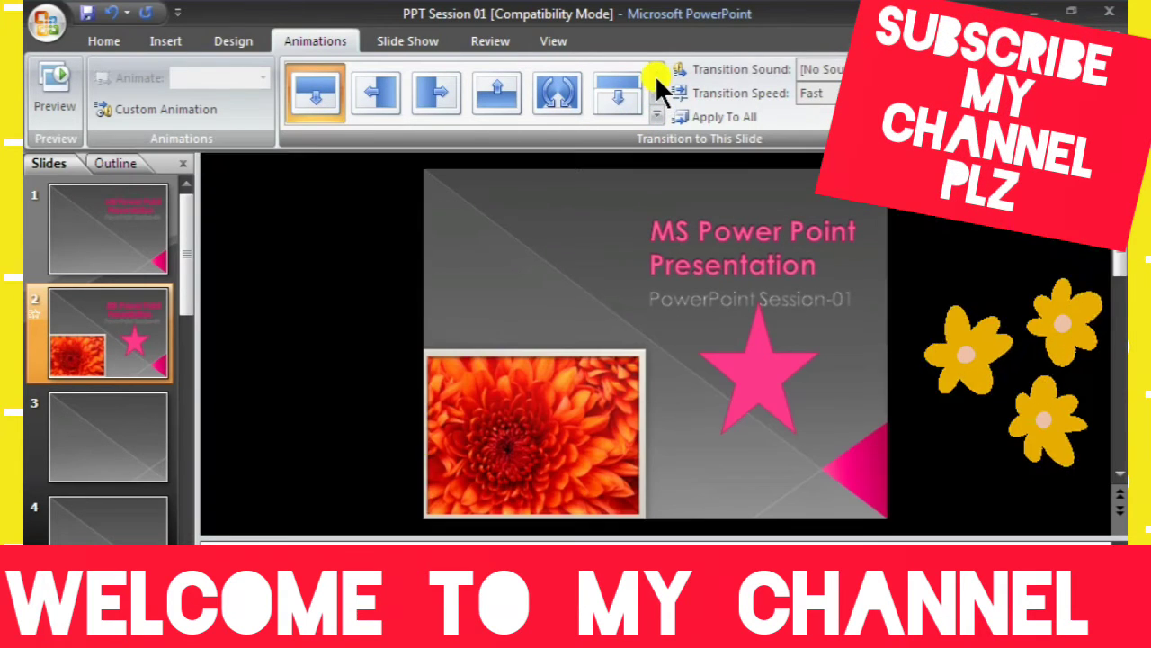
{"action": "left_click", "coordinate": [657, 89]}
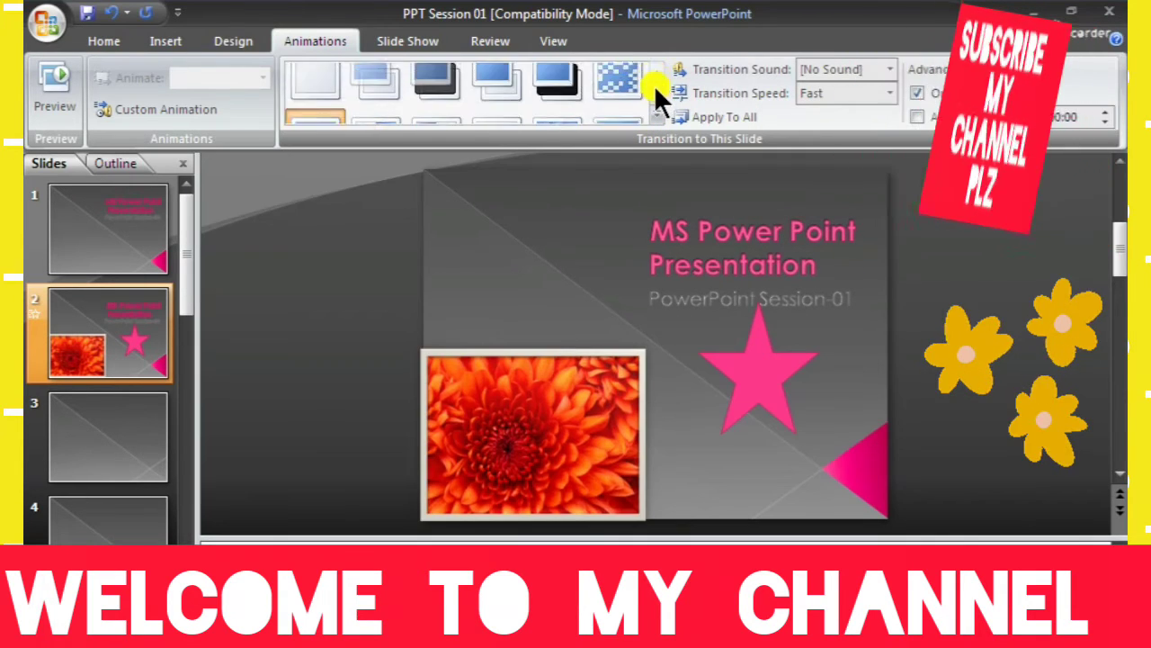
{"action": "left_click", "coordinate": [616, 93]}
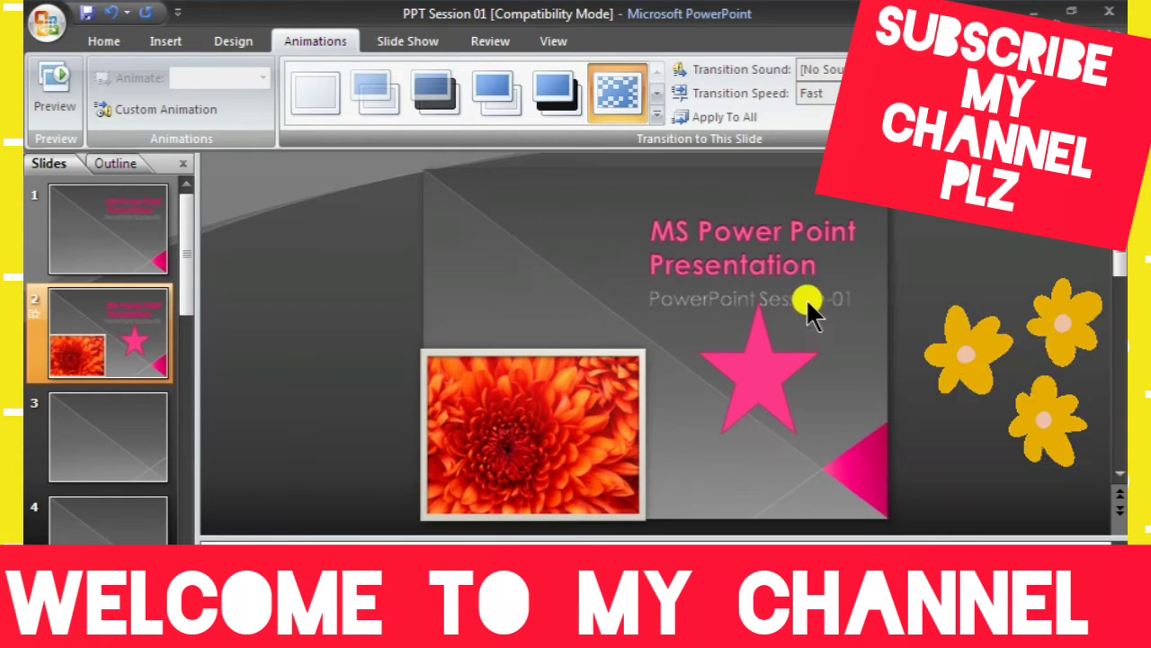
{"action": "left_click", "coordinate": [792, 257]}
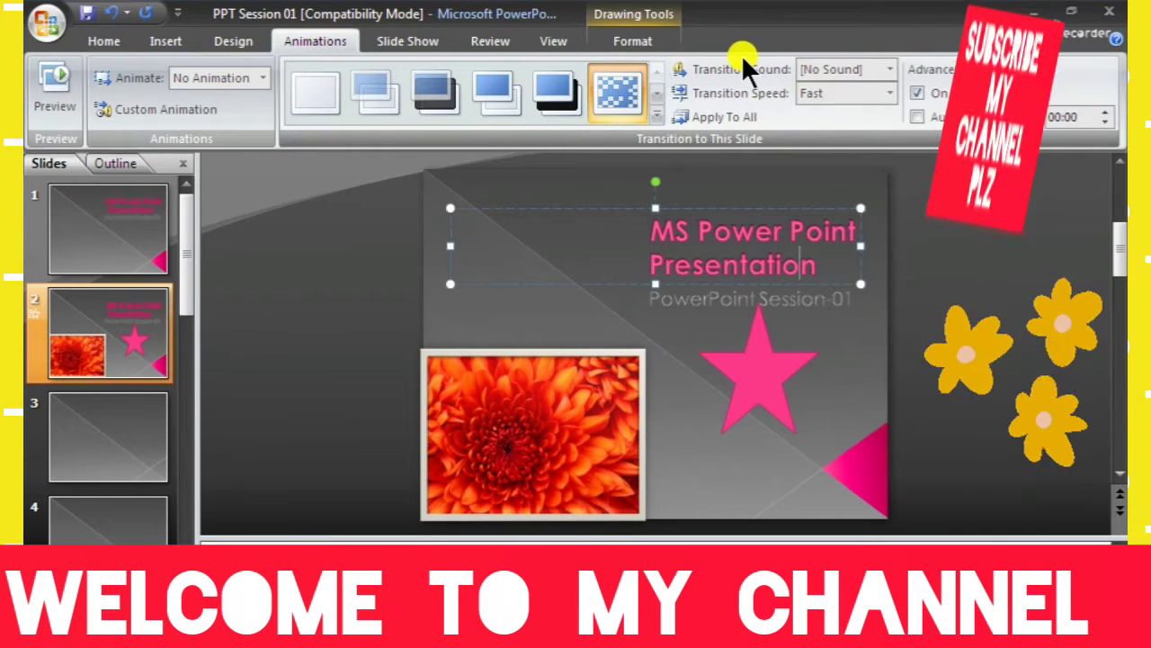
Give the slide 2 title a Fade animation and bring up the Custom Animation pane
{"action": "left_click", "coordinate": [256, 78]}
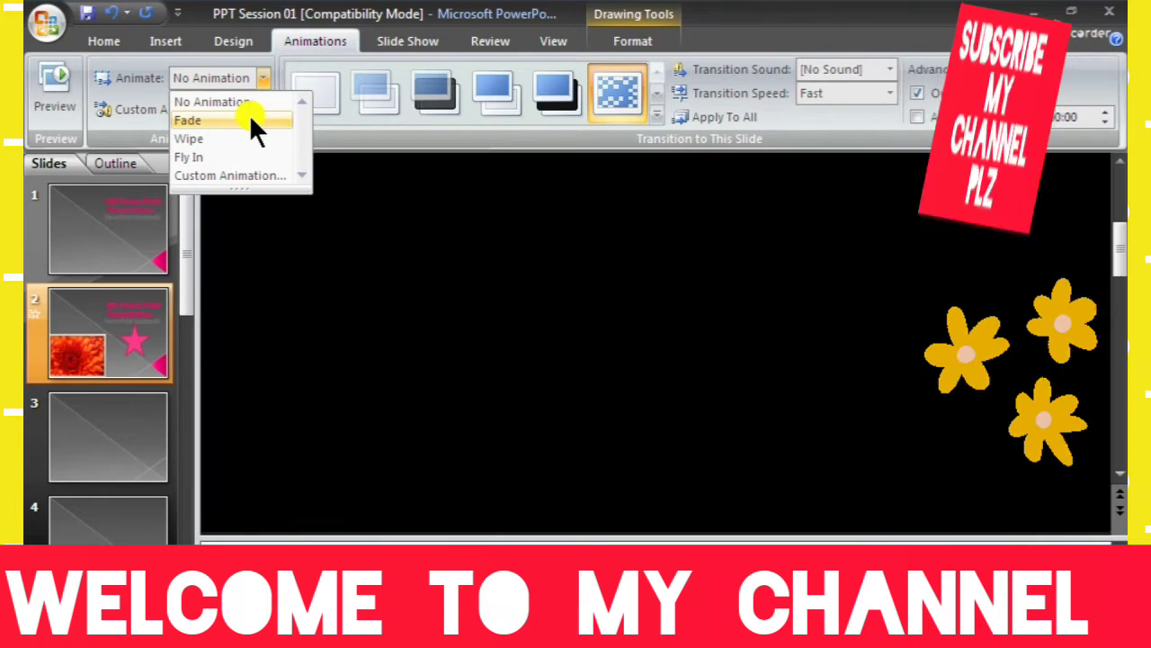
{"action": "left_click", "coordinate": [250, 119]}
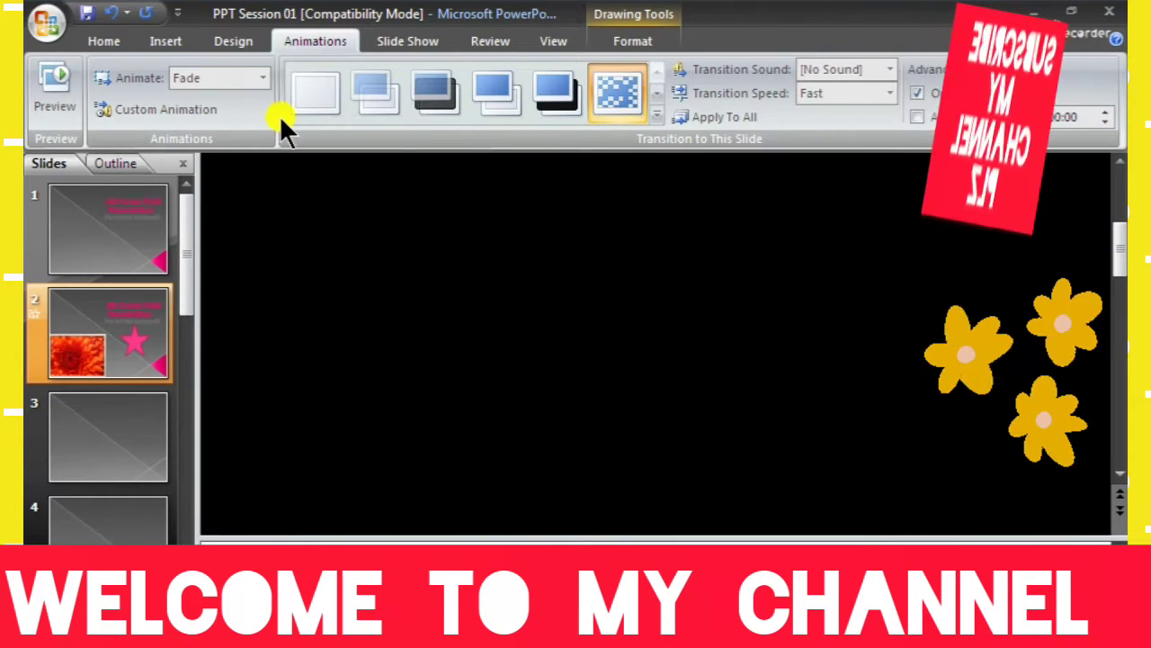
{"action": "left_click", "coordinate": [615, 85]}
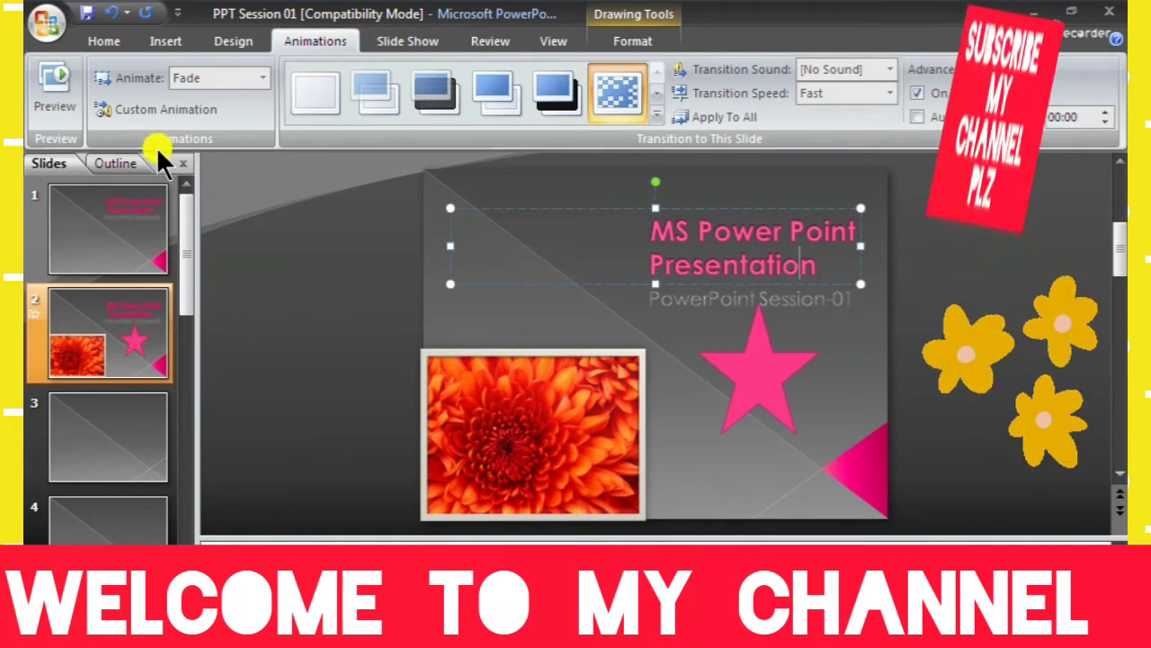
{"action": "left_click", "coordinate": [160, 109]}
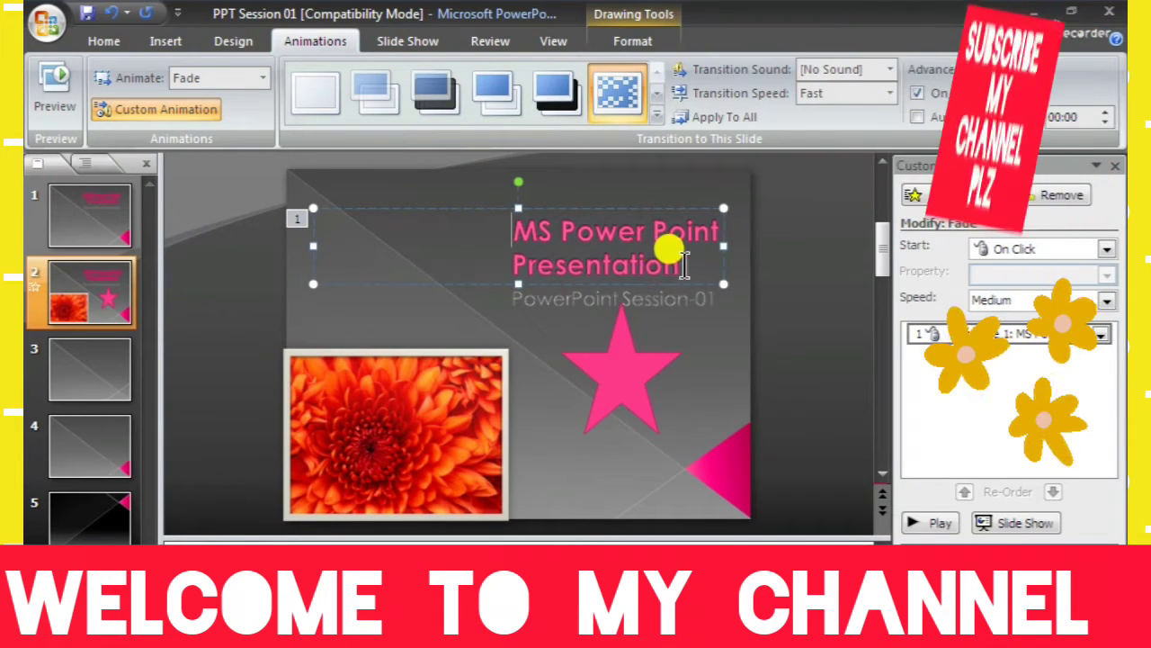
{"action": "left_click_drag", "start_coordinate": [681, 266], "coordinate": [480, 200]}
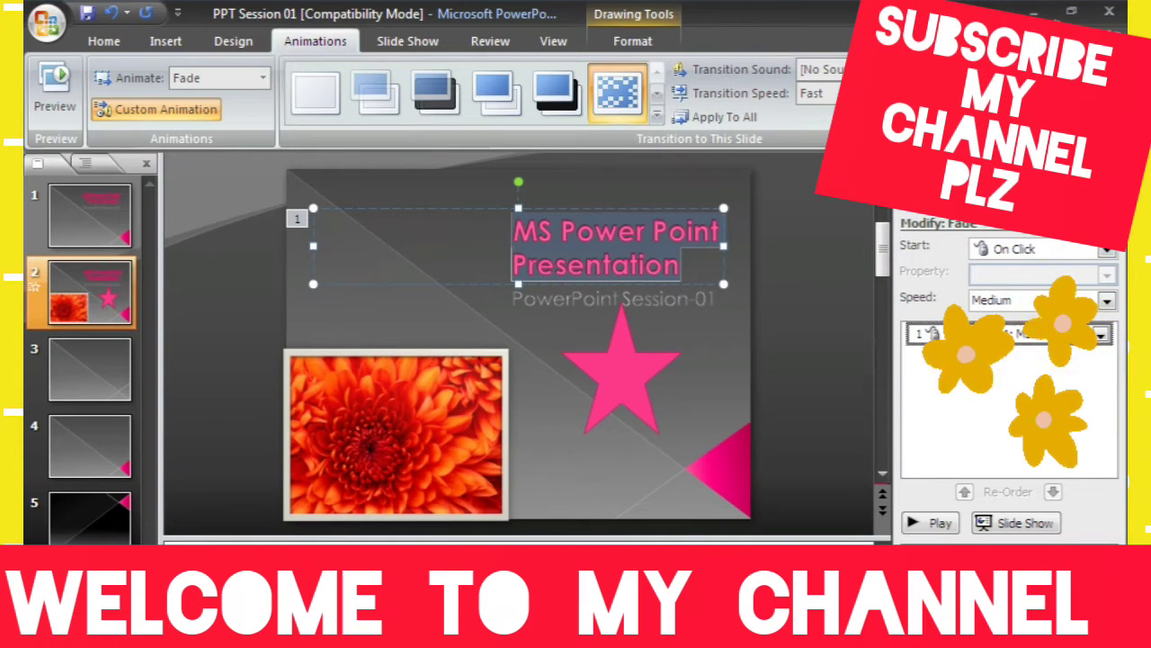
{"action": "double_click", "coordinate": [989, 334]}
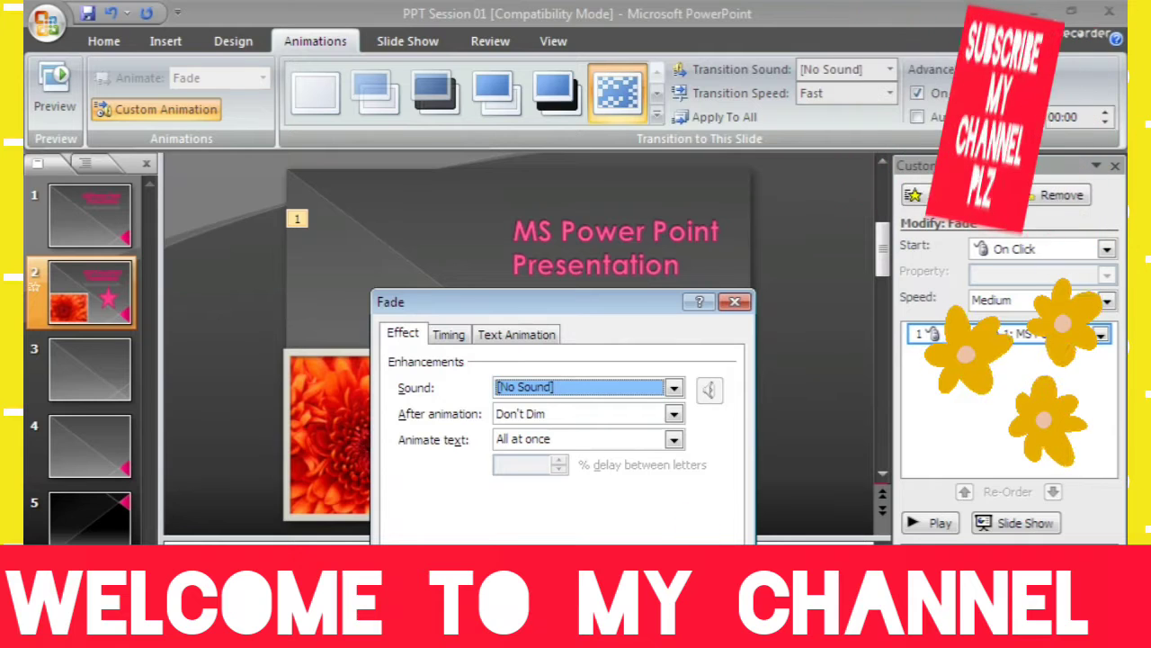
{"action": "key", "text": "Escape"}
{"action": "left_click", "coordinate": [1107, 249]}
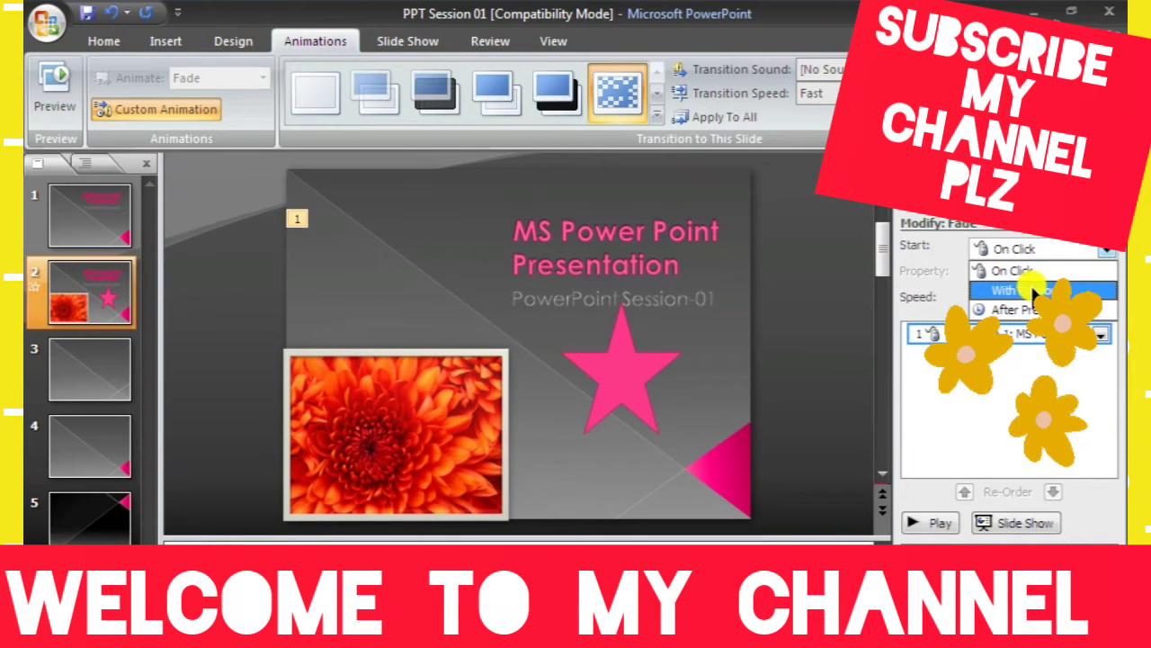
{"action": "left_click", "coordinate": [1003, 360]}
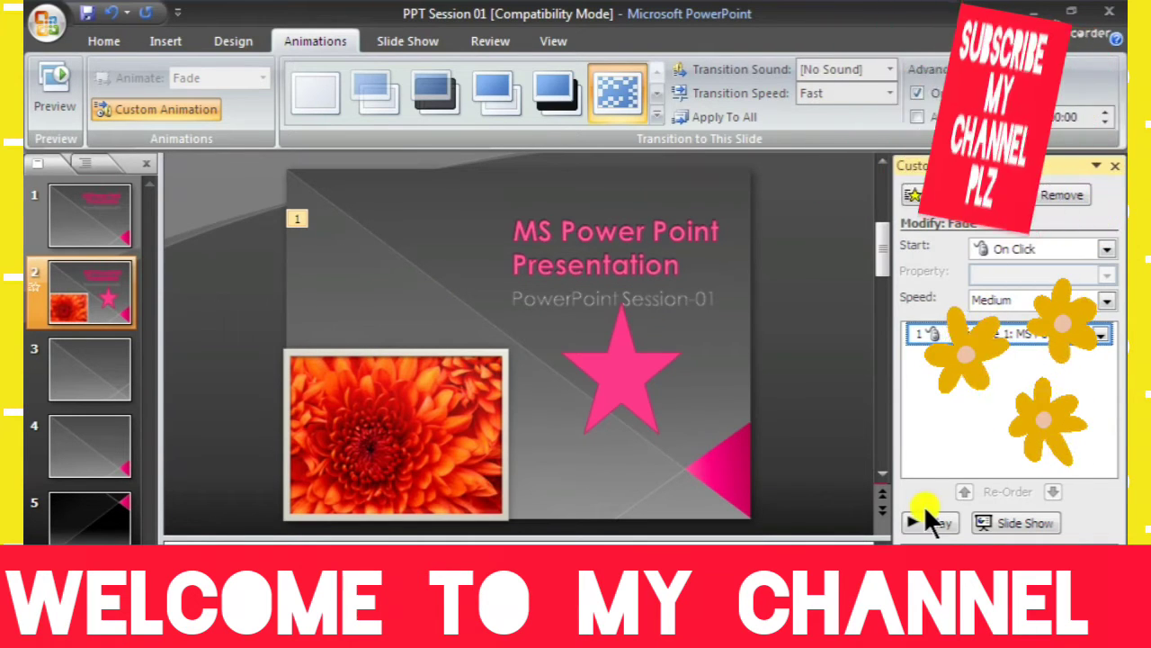
{"action": "left_click", "coordinate": [927, 520]}
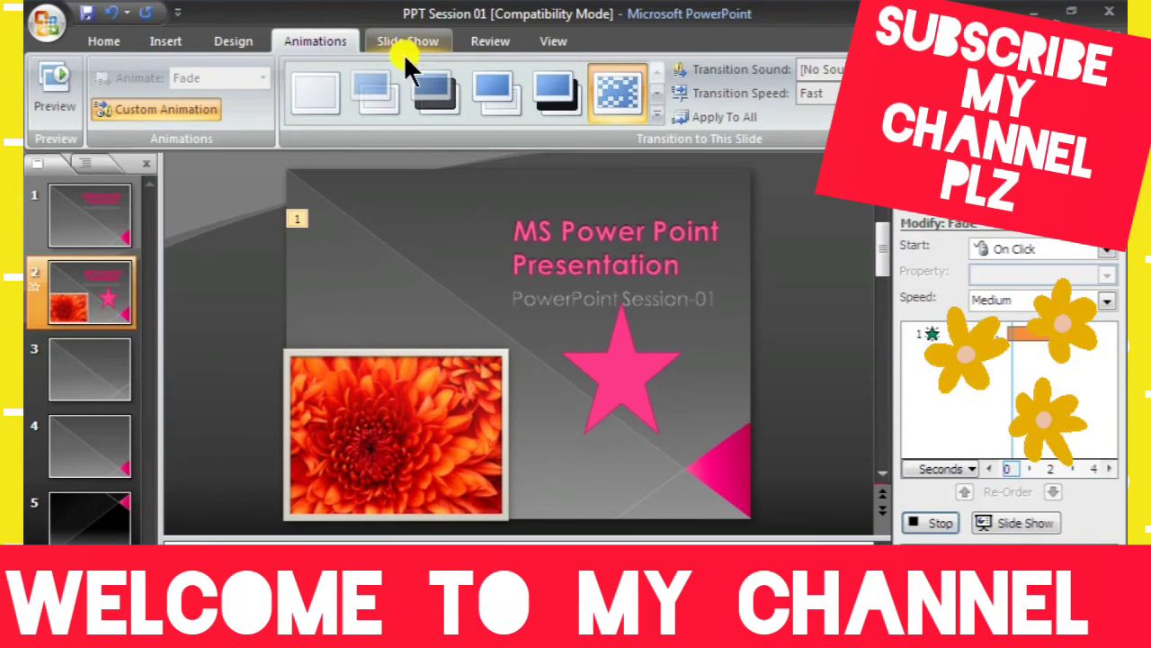
{"action": "left_click", "coordinate": [404, 55]}
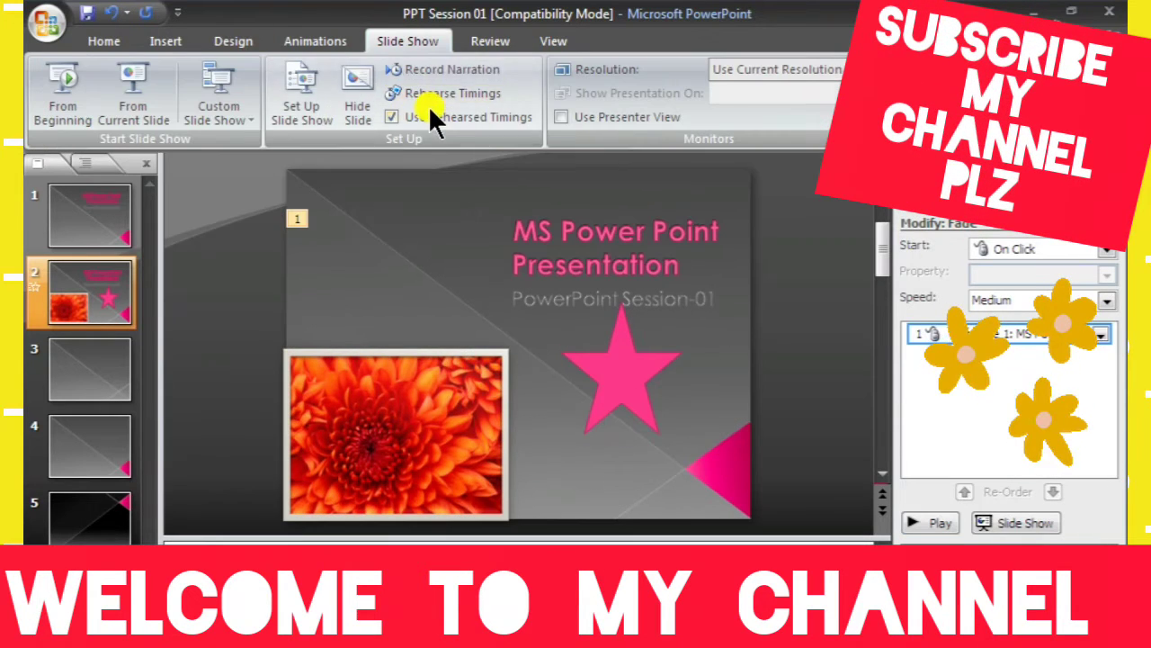
{"action": "left_click", "coordinate": [315, 41]}
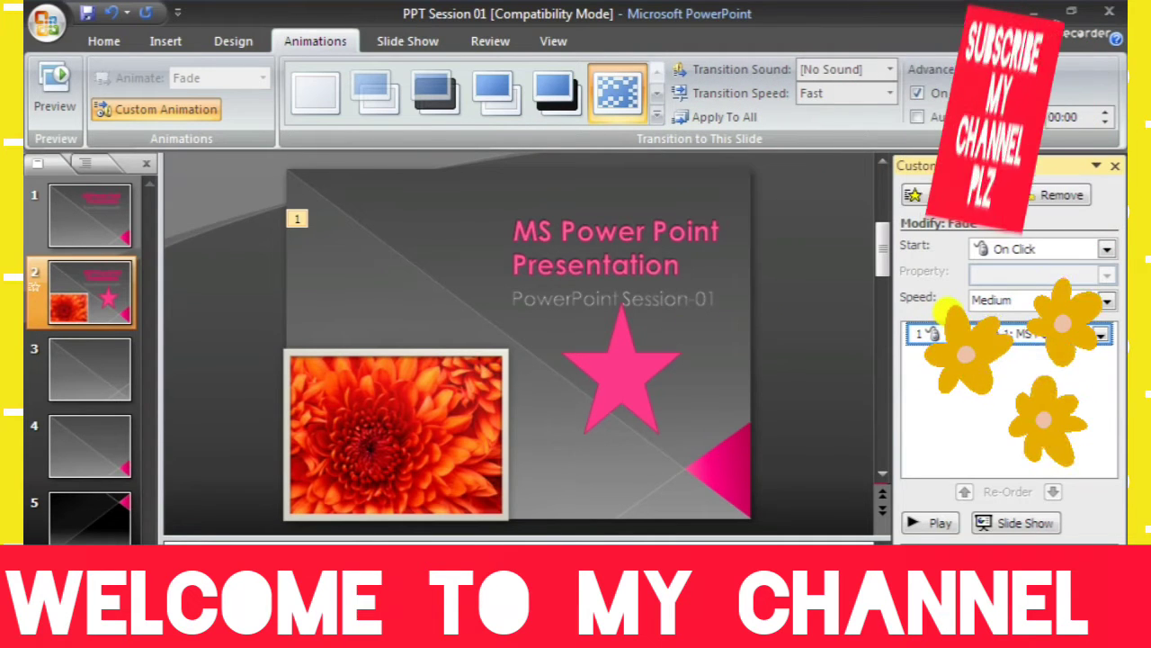
{"action": "right_click", "coordinate": [940, 331]}
Give the title a Very Fast Box entrance and a Horizontal Blinds exit effect
{"action": "left_click", "coordinate": [781, 328]}
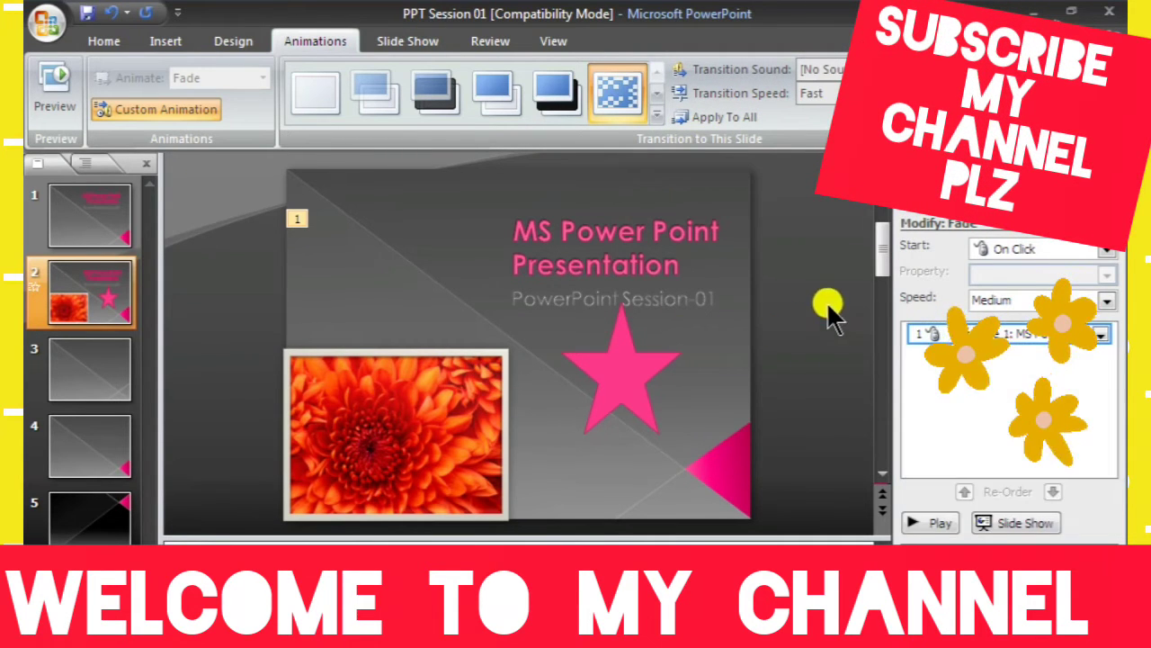
{"action": "left_click", "coordinate": [664, 265]}
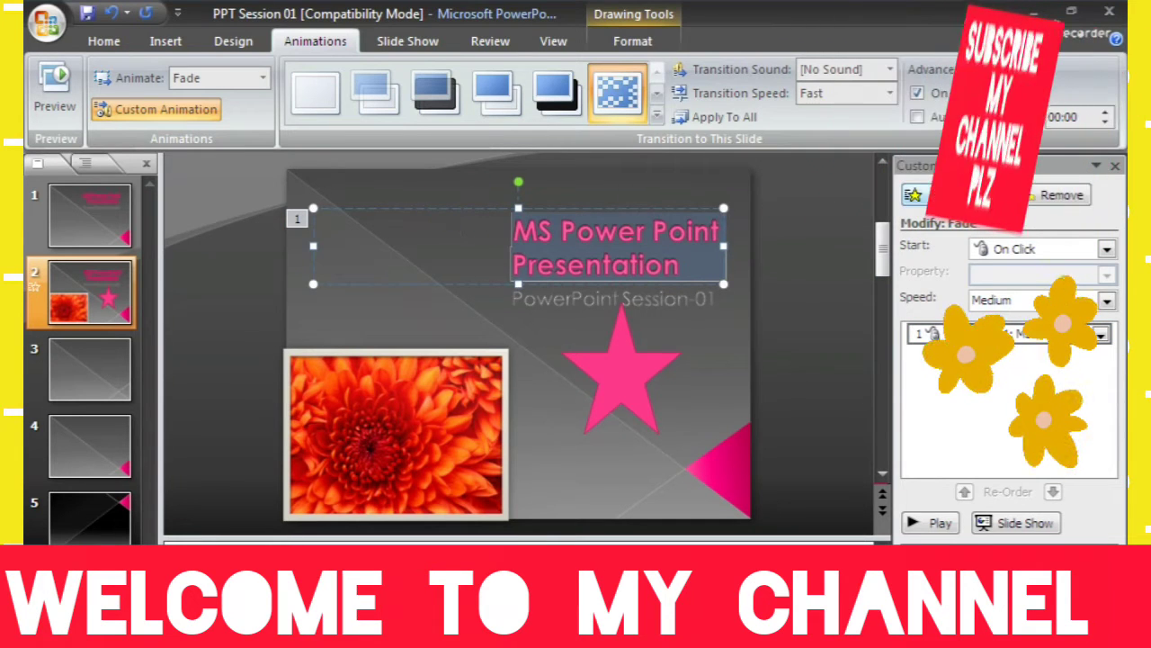
{"action": "left_click", "coordinate": [936, 194]}
{"action": "mouse_move", "coordinate": [927, 219]}
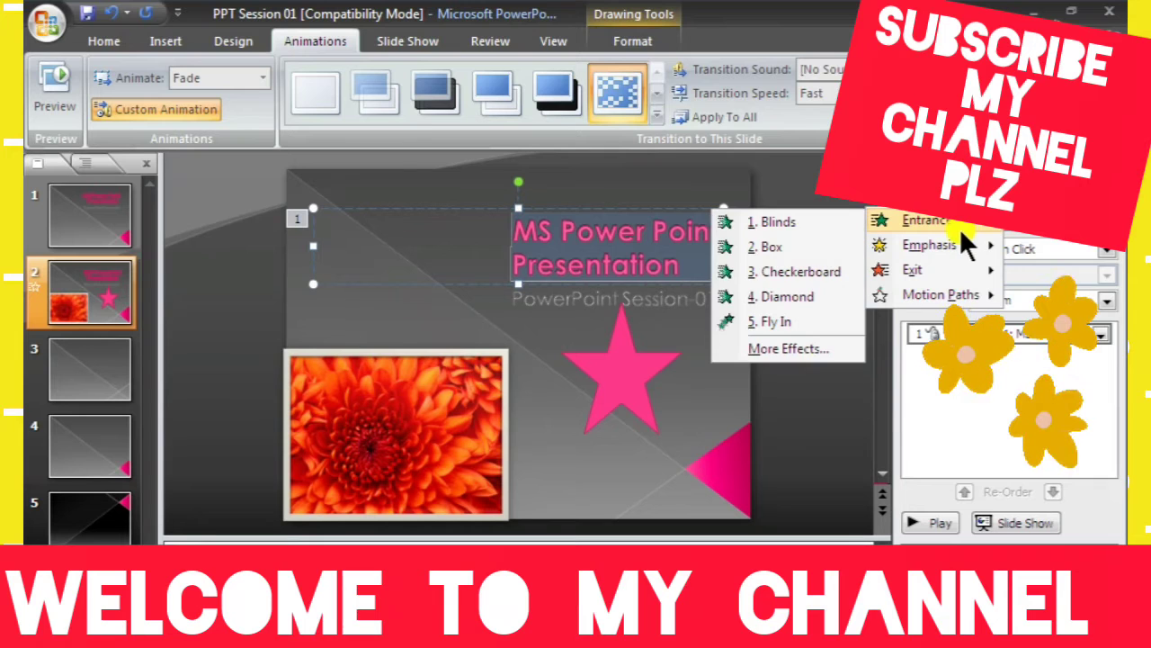
{"action": "left_click", "coordinate": [780, 241]}
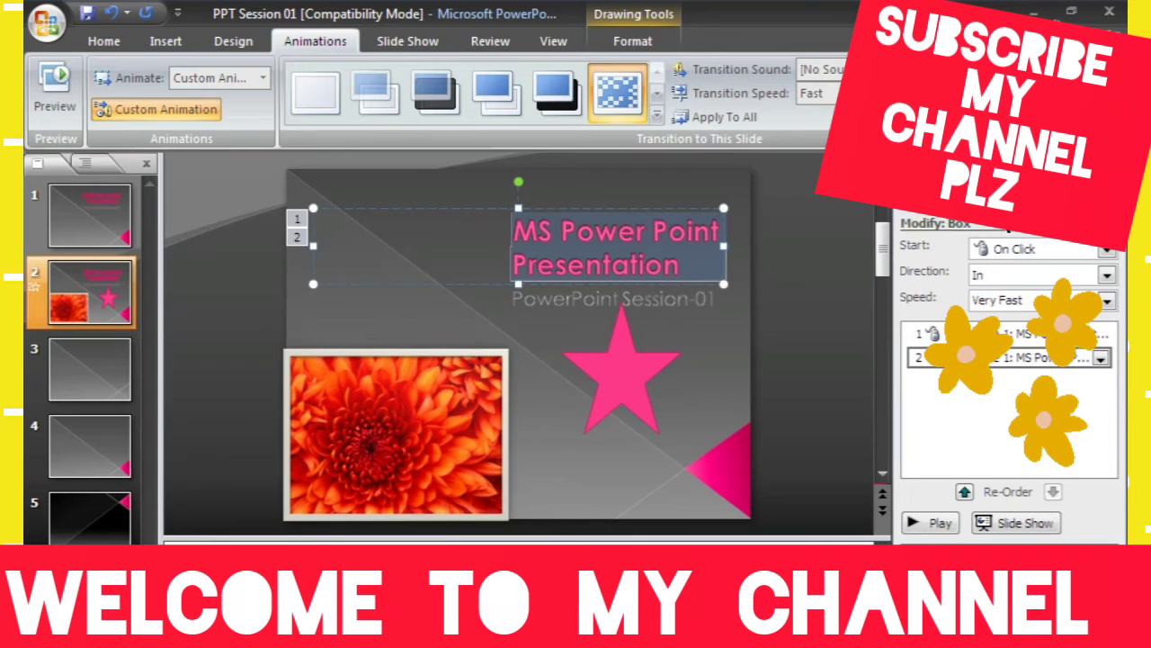
{"action": "left_click", "coordinate": [926, 194]}
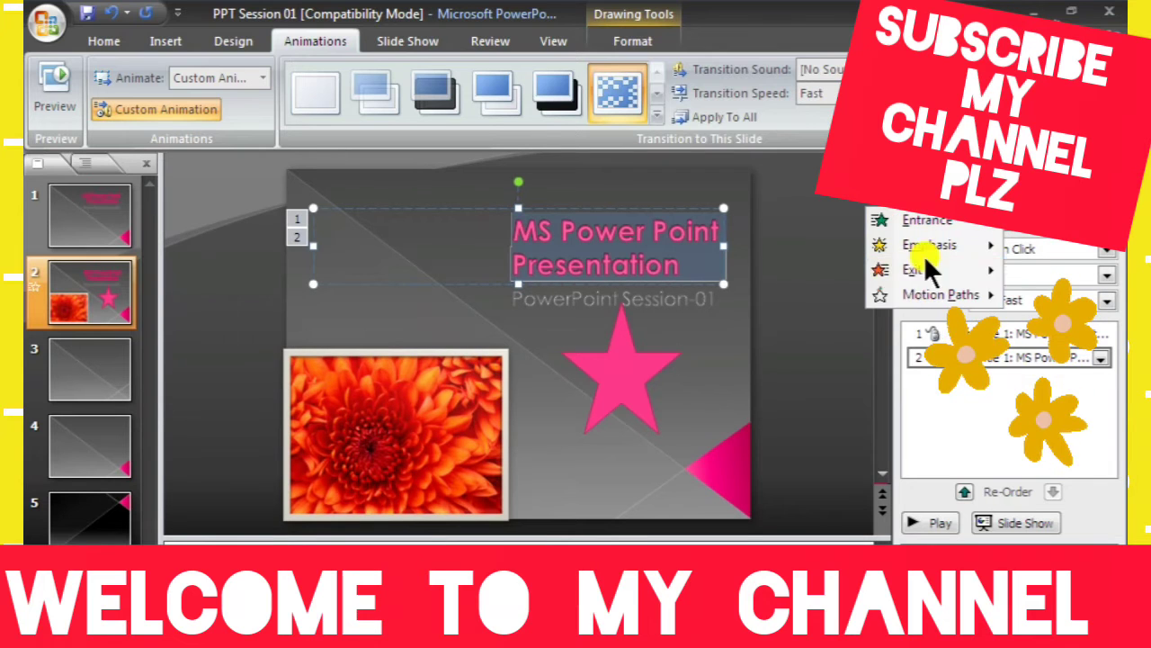
{"action": "left_click", "coordinate": [746, 269]}
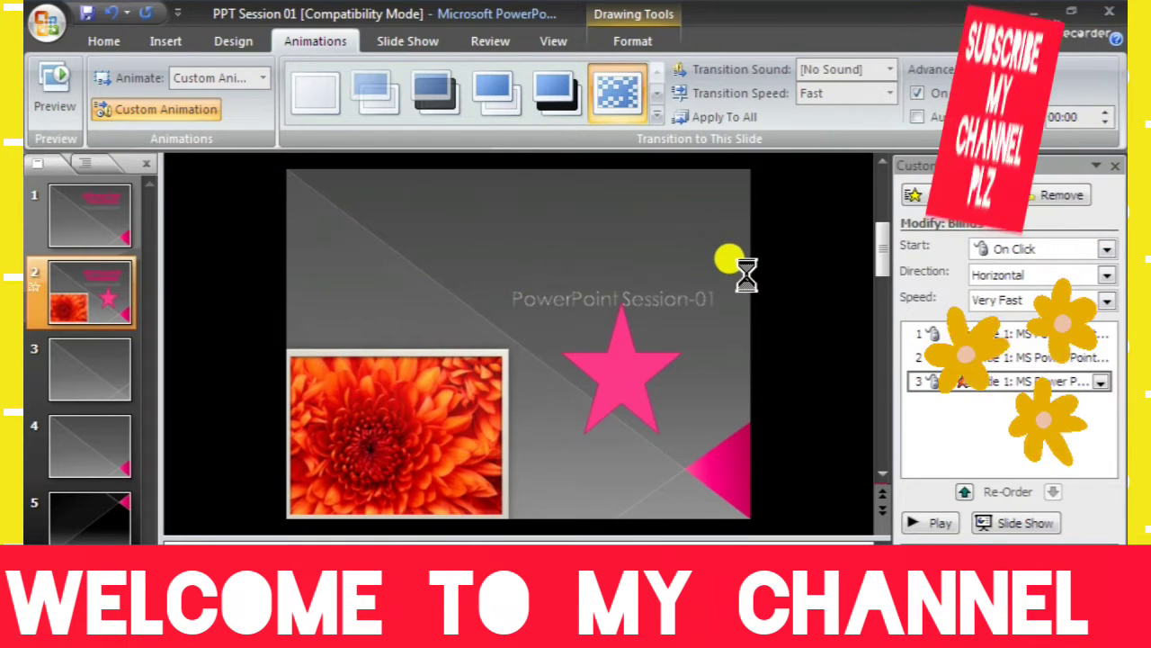
{"action": "left_click", "coordinate": [686, 311]}
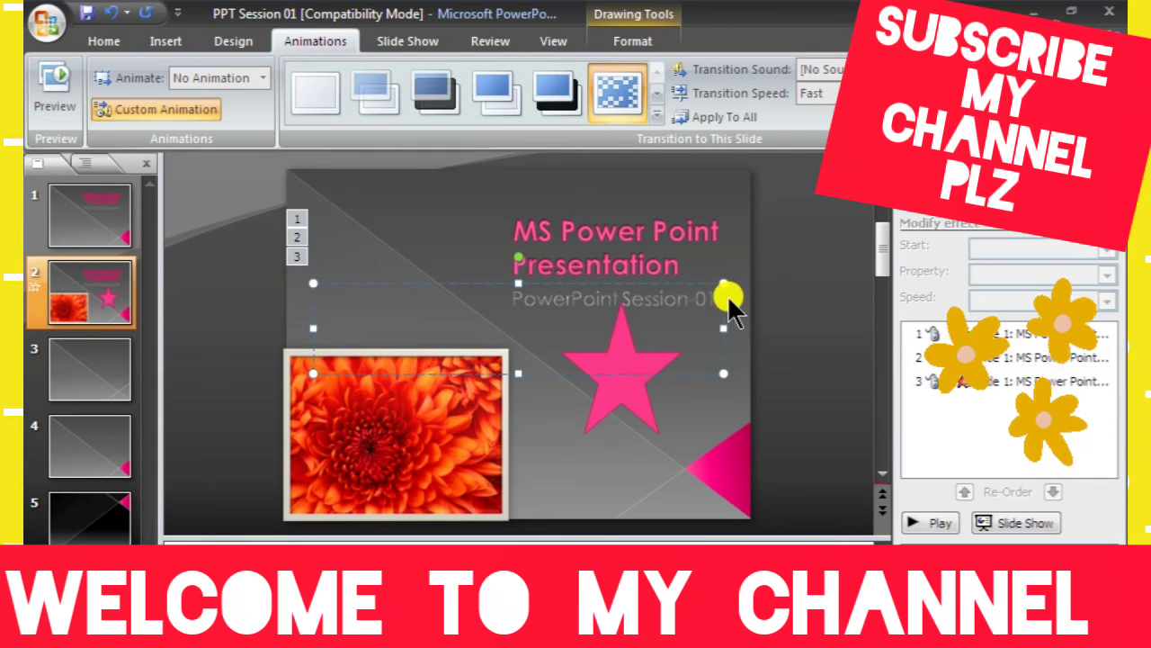
Give the subtitle a Change Font Size emphasis and the pink star a 360° clockwise Spin
{"action": "left_click", "coordinate": [935, 199]}
{"action": "mouse_move", "coordinate": [935, 244]}
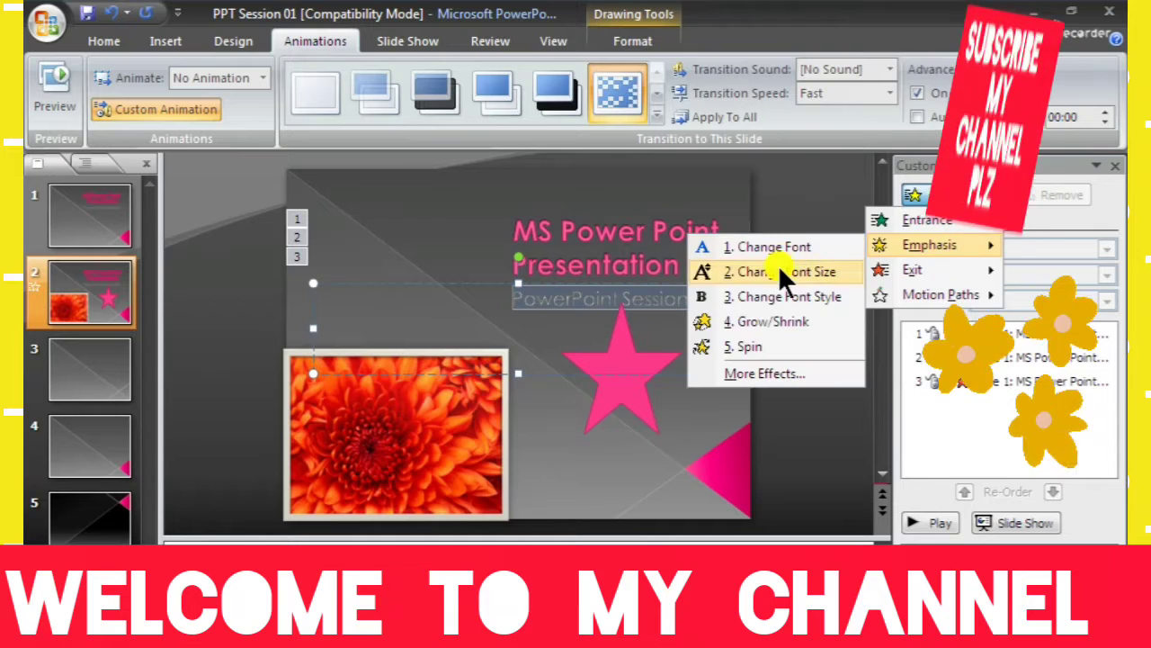
{"action": "left_click", "coordinate": [777, 268]}
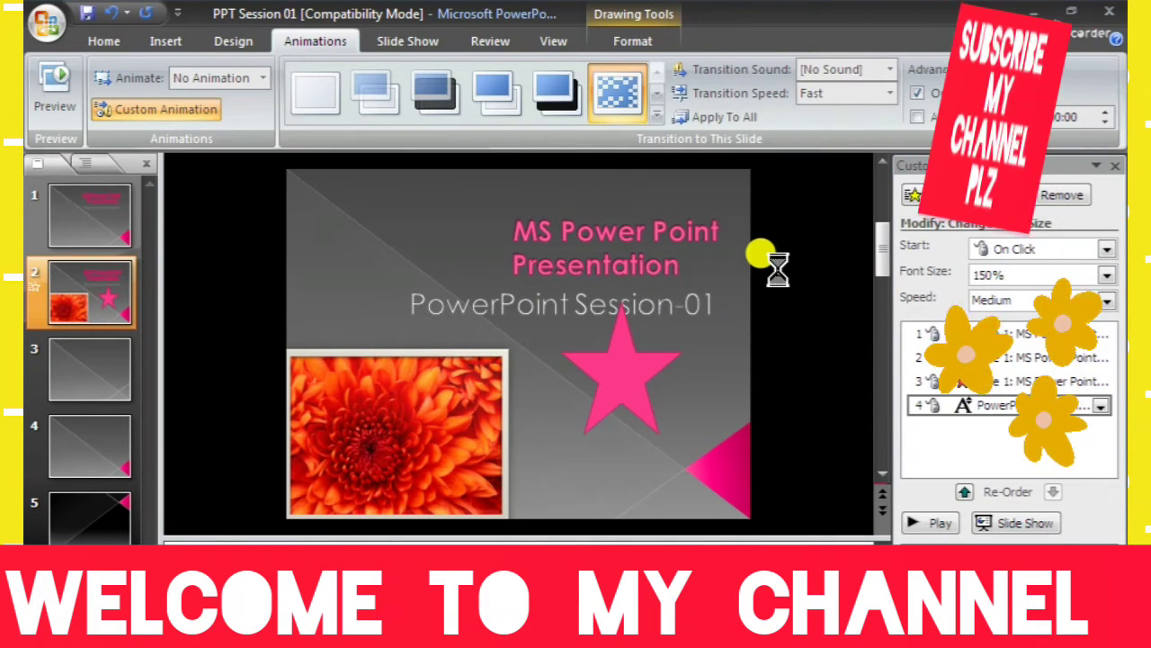
{"action": "left_click", "coordinate": [607, 417]}
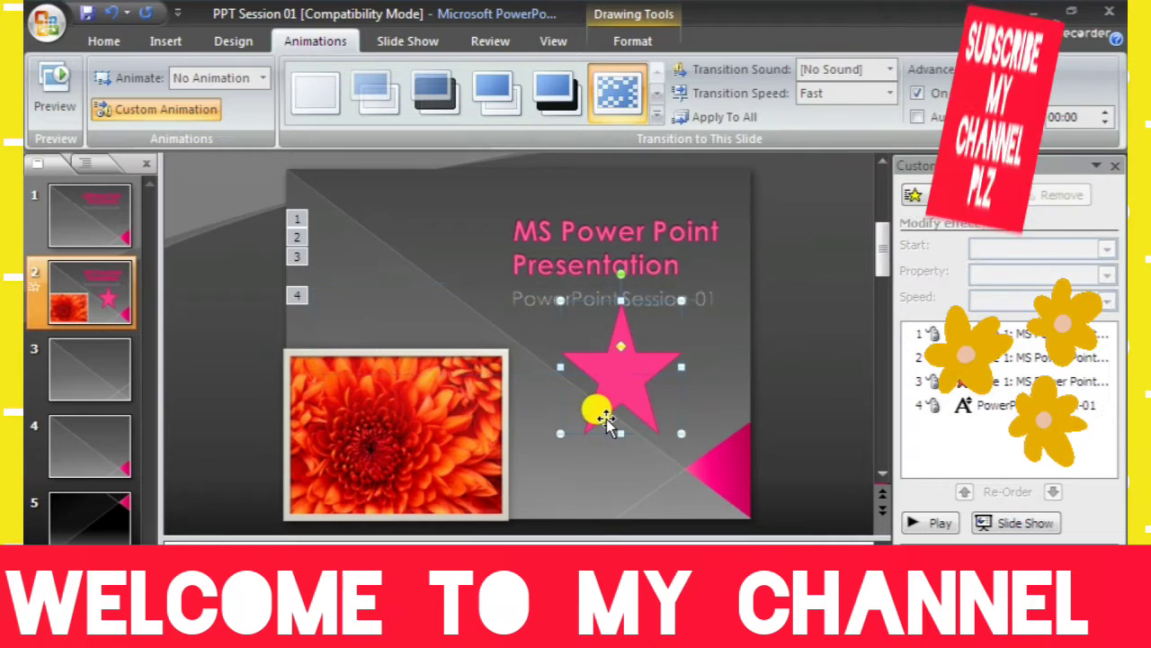
{"action": "left_click", "coordinate": [971, 200]}
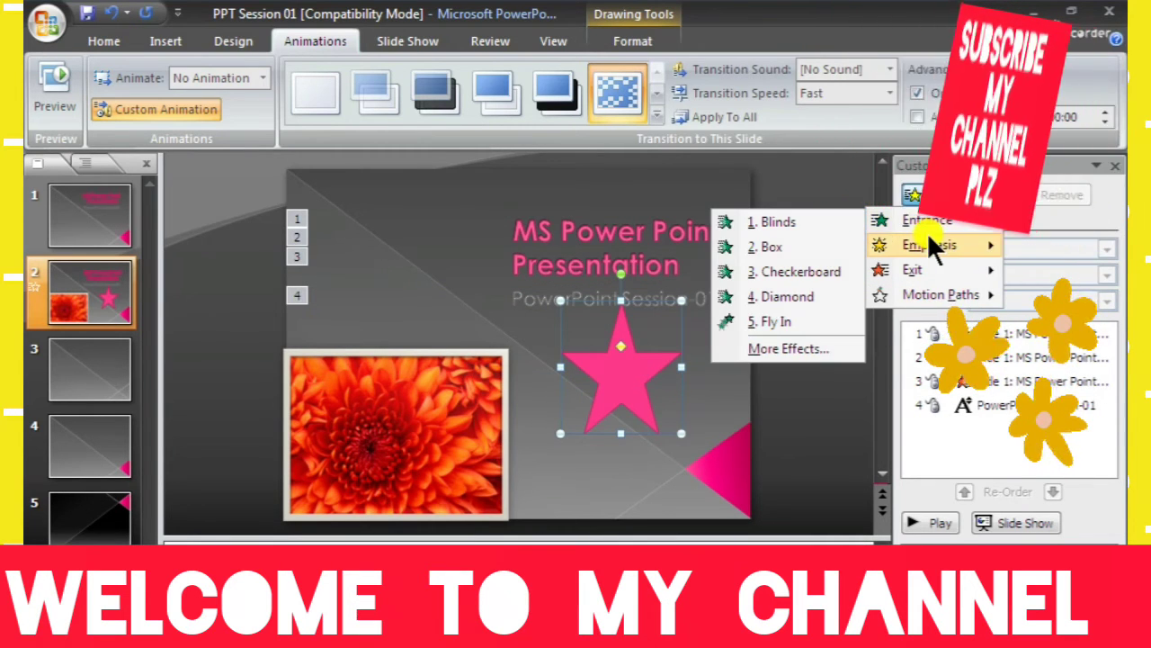
{"action": "mouse_move", "coordinate": [929, 245]}
{"action": "left_click", "coordinate": [749, 345]}
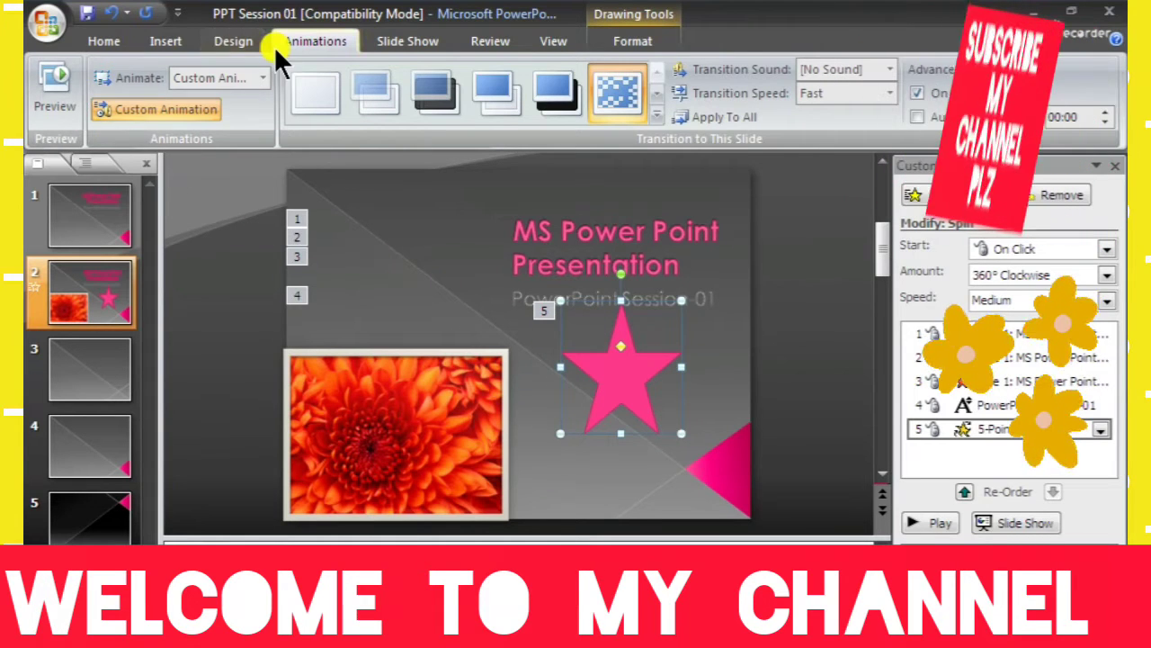
{"action": "left_click", "coordinate": [417, 41]}
Run the slide show from slide 2, advance through its animations, then exit back to editing
{"action": "left_click", "coordinate": [55, 92]}
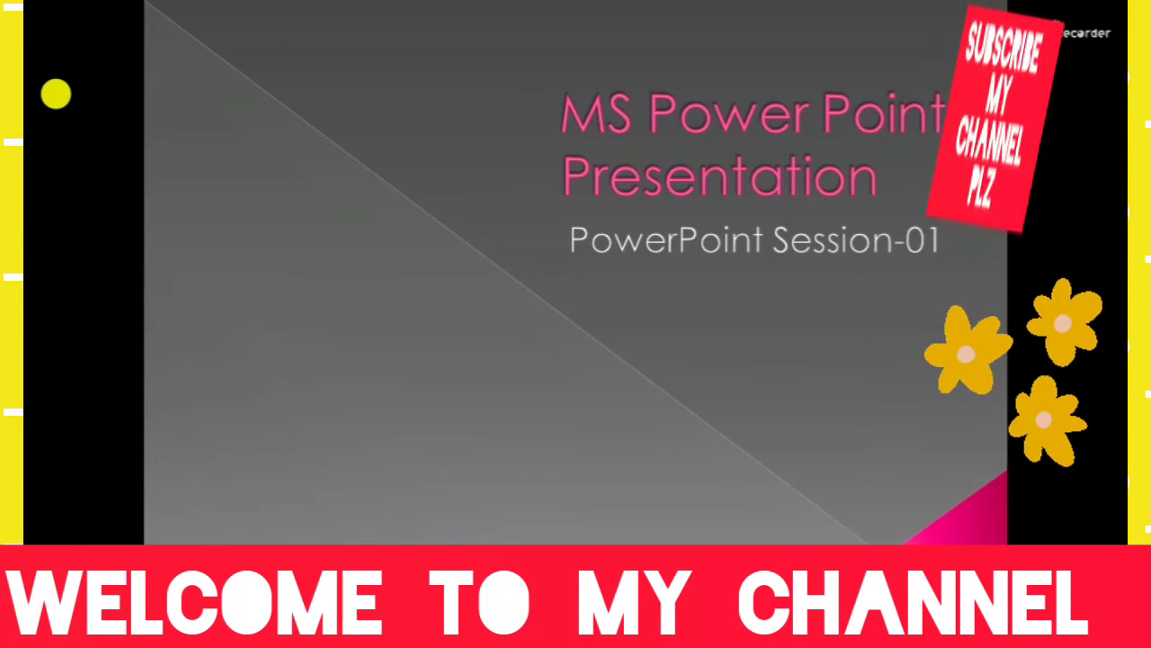
{"action": "key", "text": "Right"}
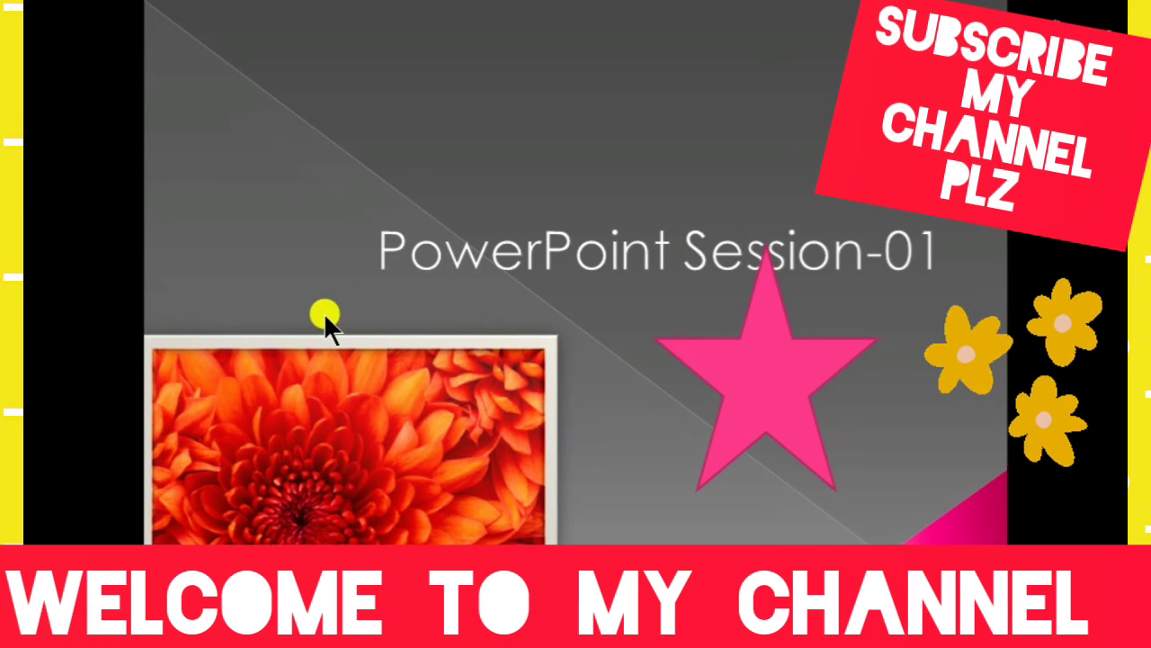
{"action": "left_click", "coordinate": [253, 327]}
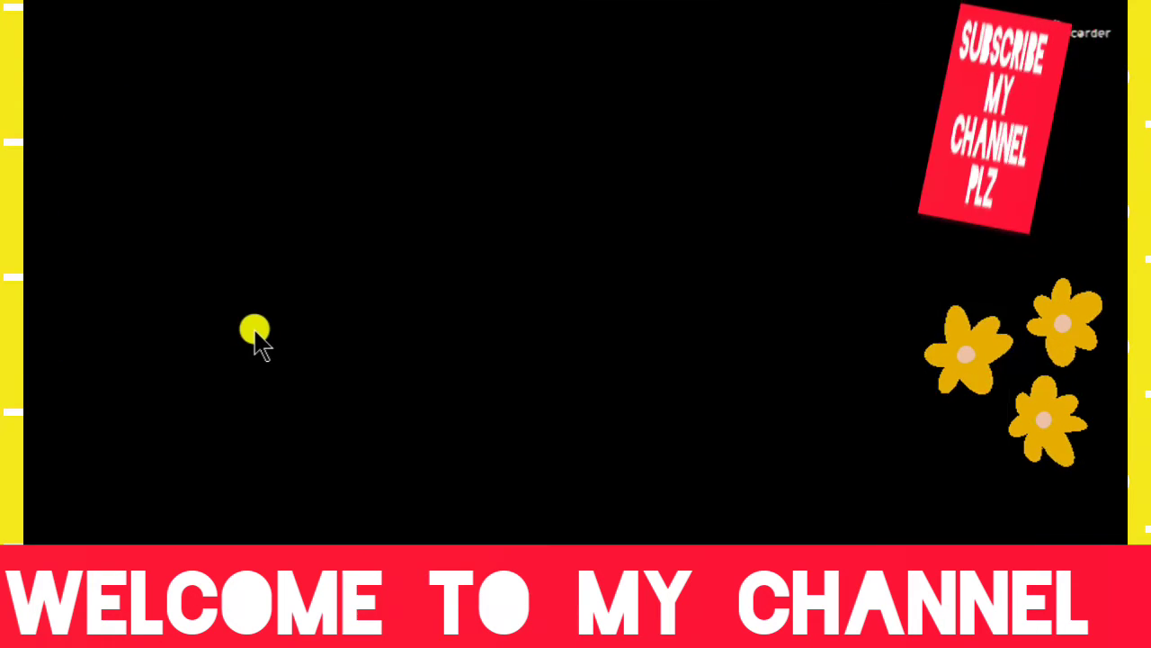
{"action": "left_click", "coordinate": [253, 329]}
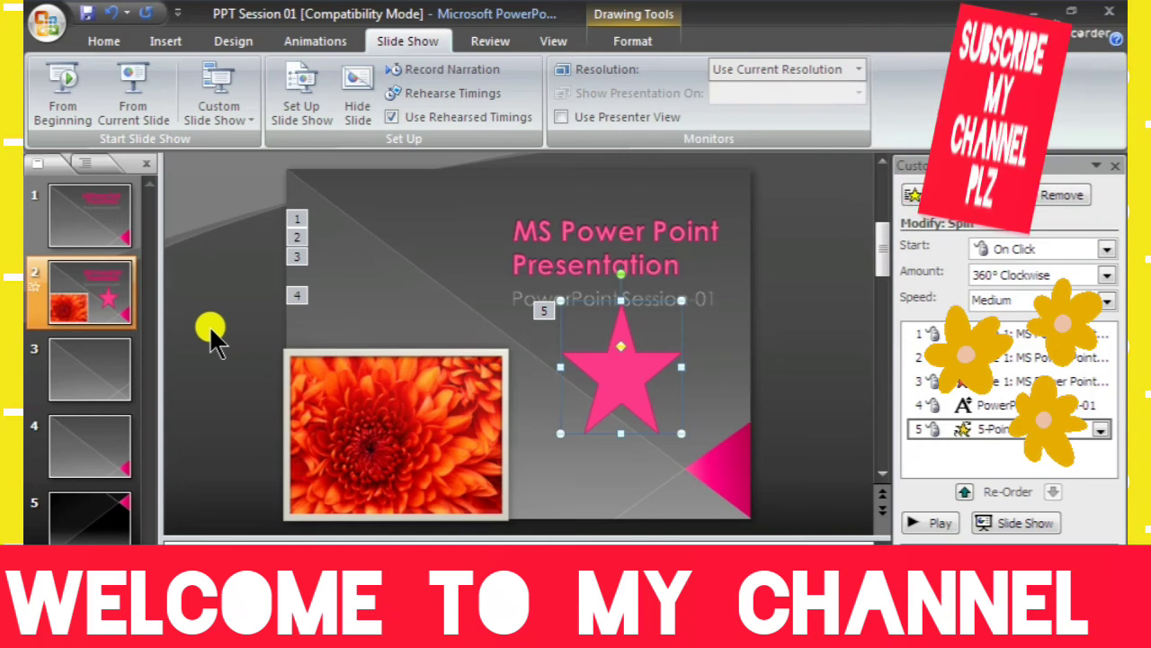
Create a new presentation and switch its slide to the Title Only layout
{"action": "key", "text": "ctrl+n"}
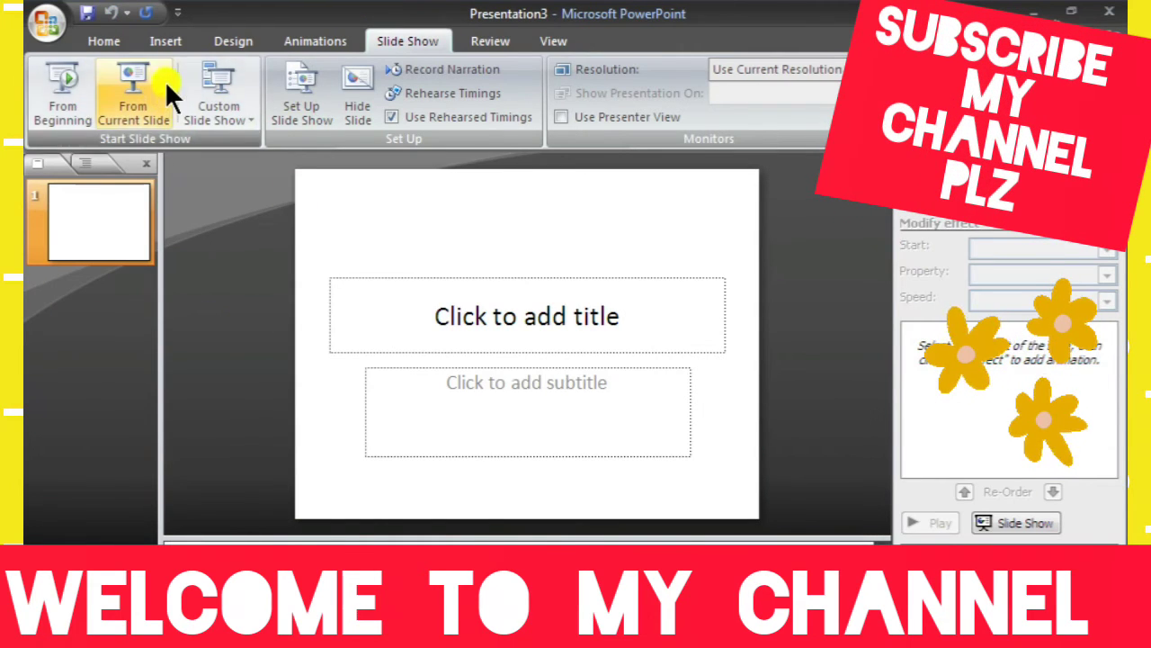
{"action": "left_click", "coordinate": [117, 42]}
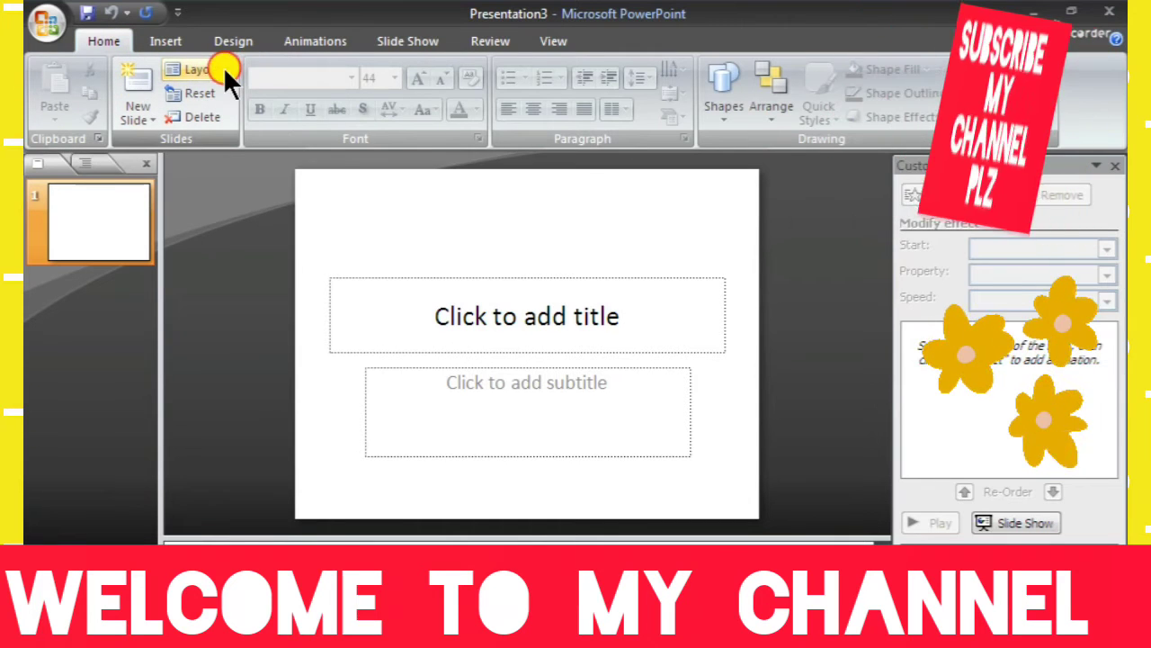
{"action": "left_click", "coordinate": [225, 71]}
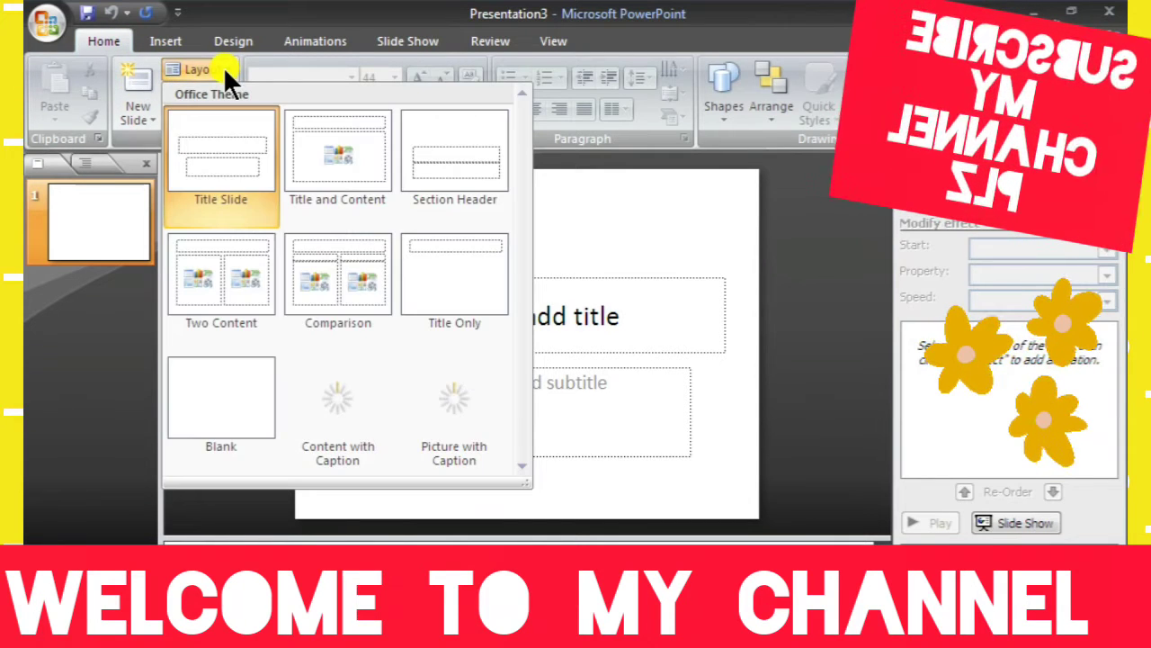
{"action": "left_click", "coordinate": [422, 267]}
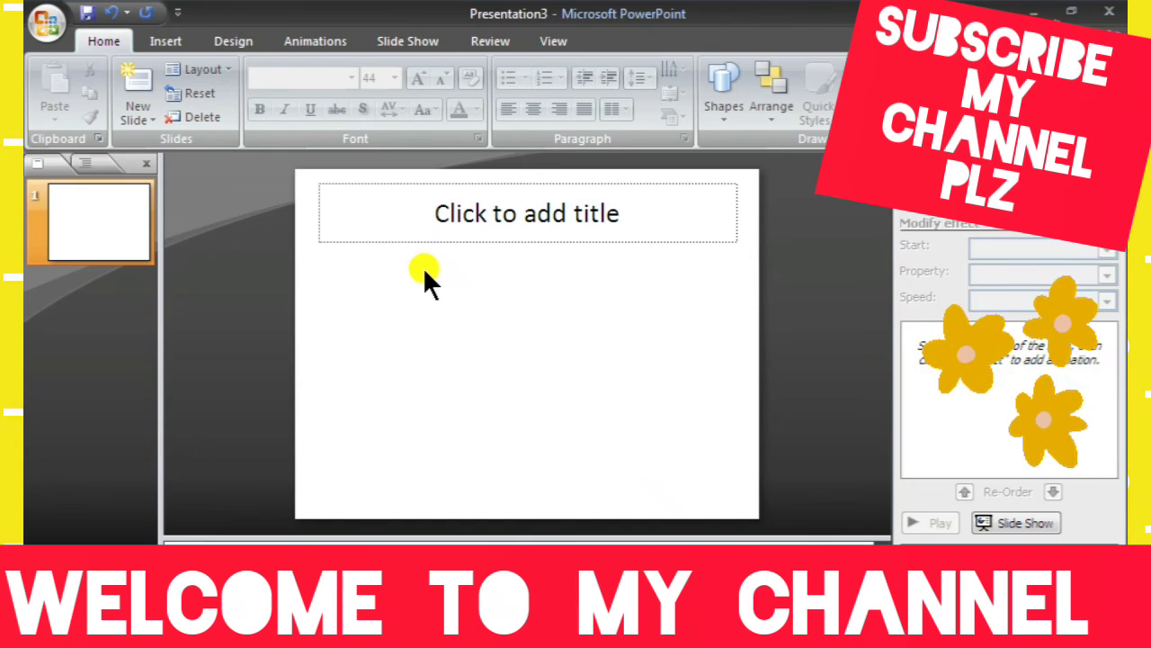
Draw an isosceles triangle on the blank slide, then delete it
{"action": "left_click", "coordinate": [725, 113]}
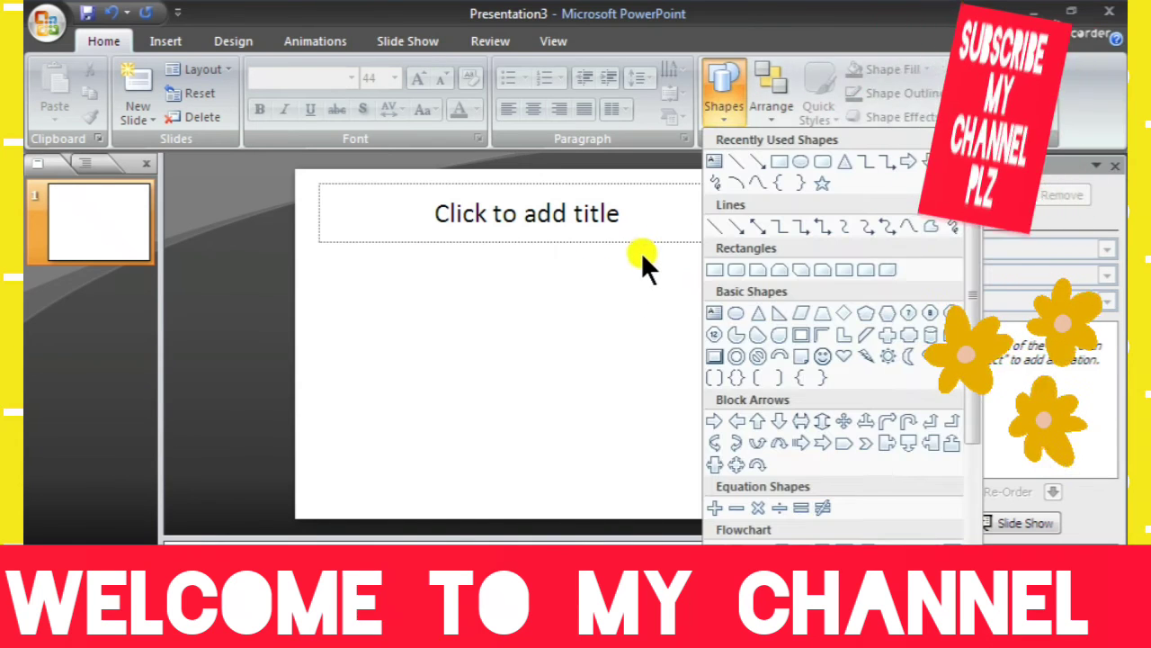
{"action": "left_click", "coordinate": [761, 314]}
{"action": "left_click_drag", "start_coordinate": [546, 285], "coordinate": [713, 468]}
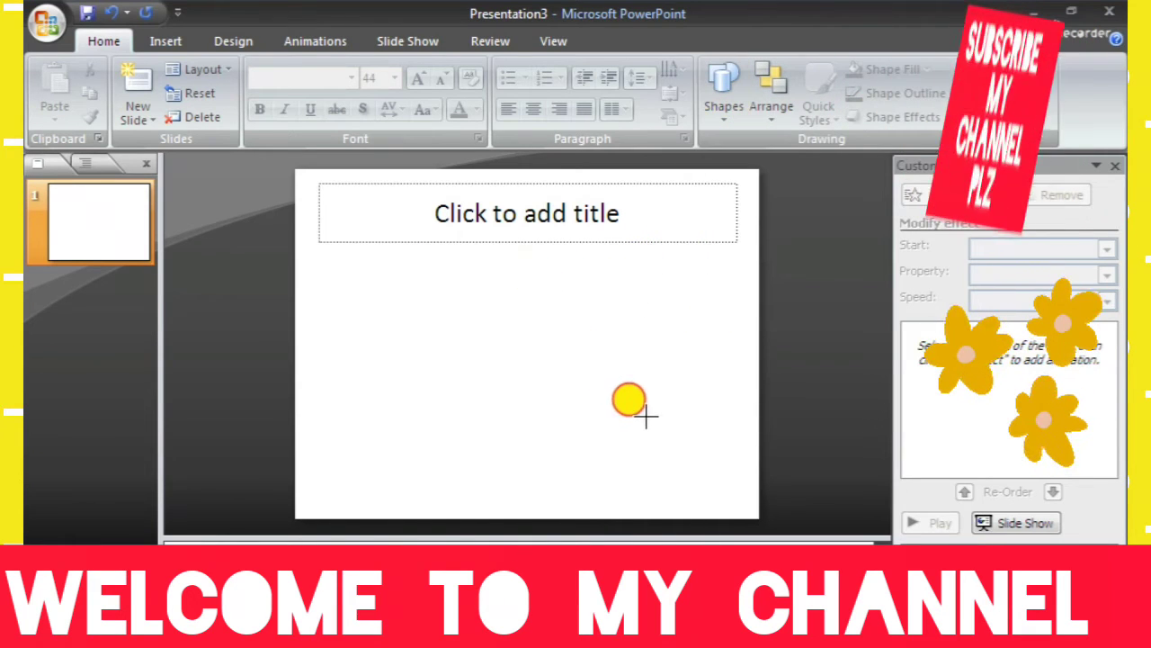
{"action": "key", "text": "Delete"}
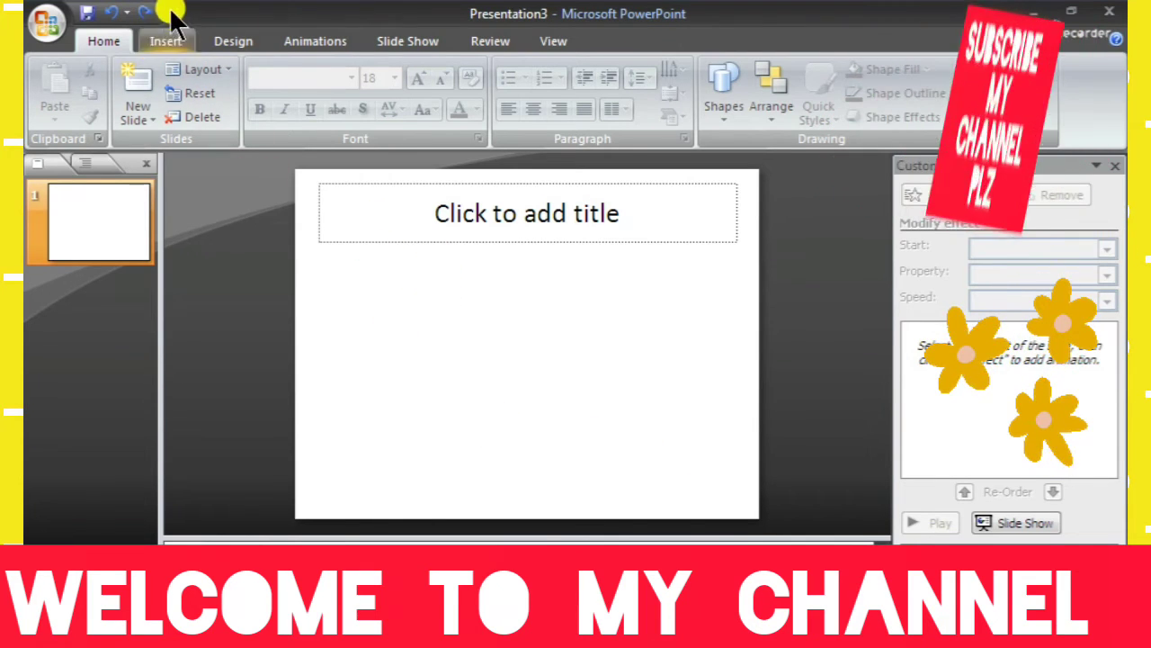
{"action": "left_click", "coordinate": [158, 40]}
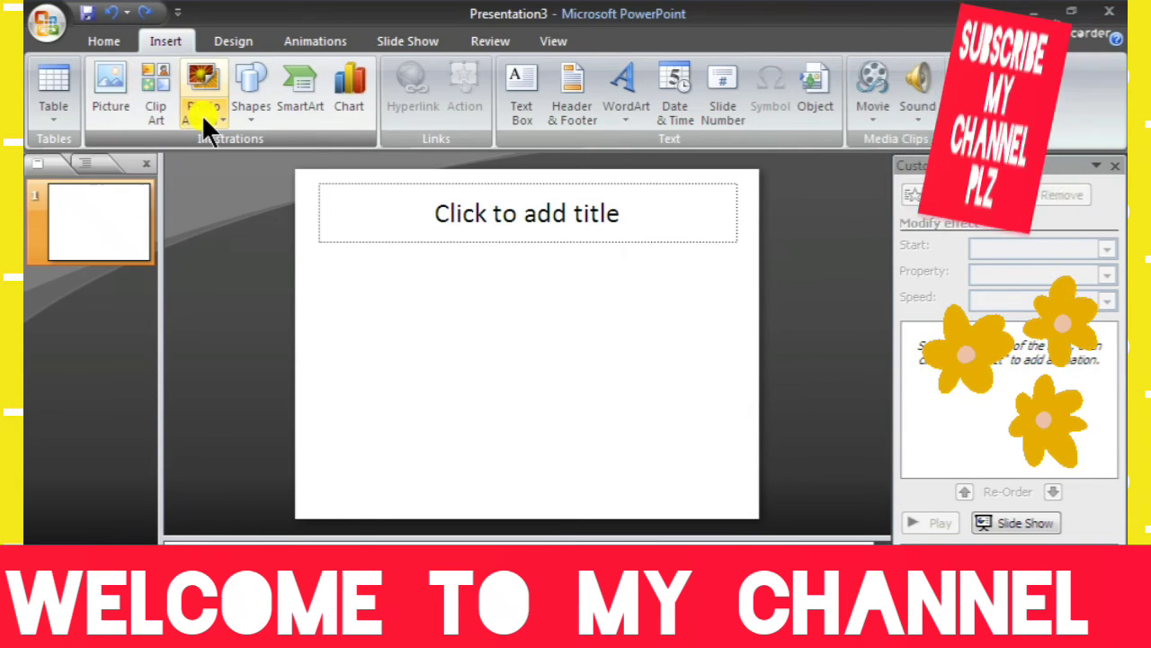
Apply the serif, grey-green banded theme, then check the title's Add Effect list without adding anything
{"action": "left_click", "coordinate": [238, 40]}
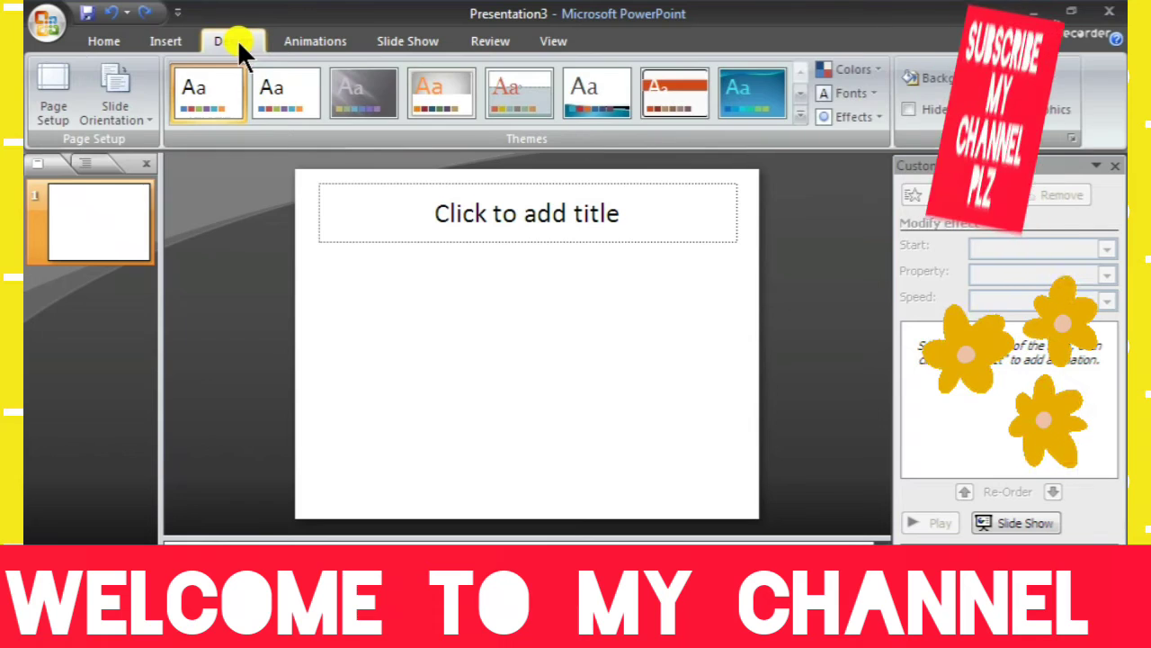
{"action": "left_click", "coordinate": [535, 106]}
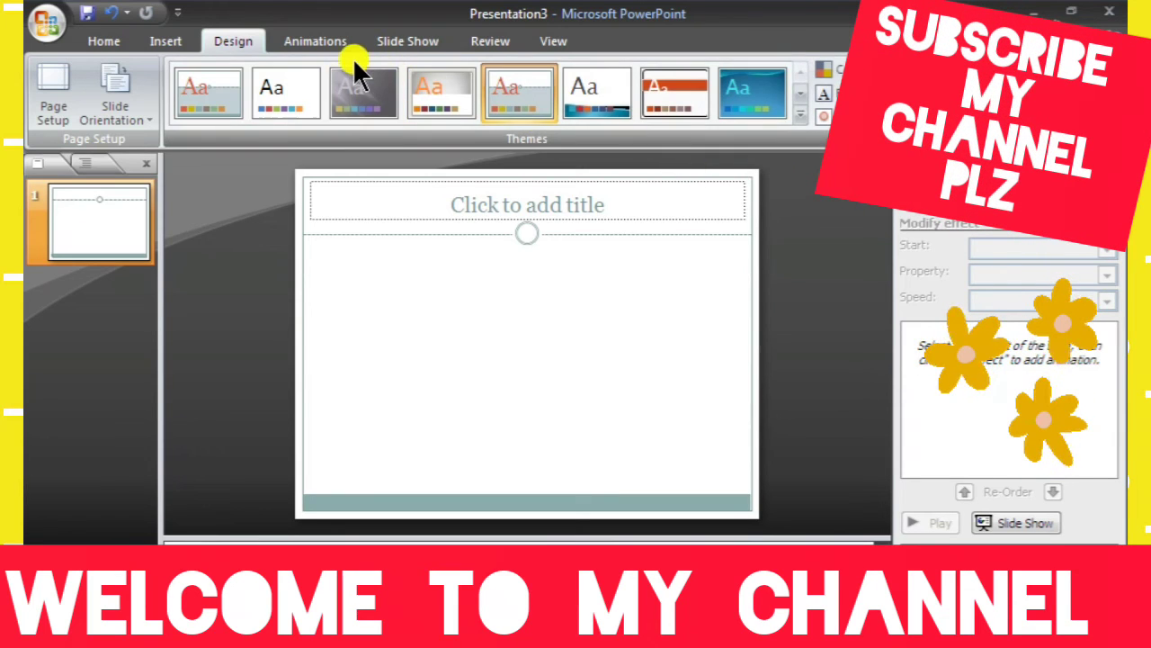
{"action": "left_click", "coordinate": [329, 42]}
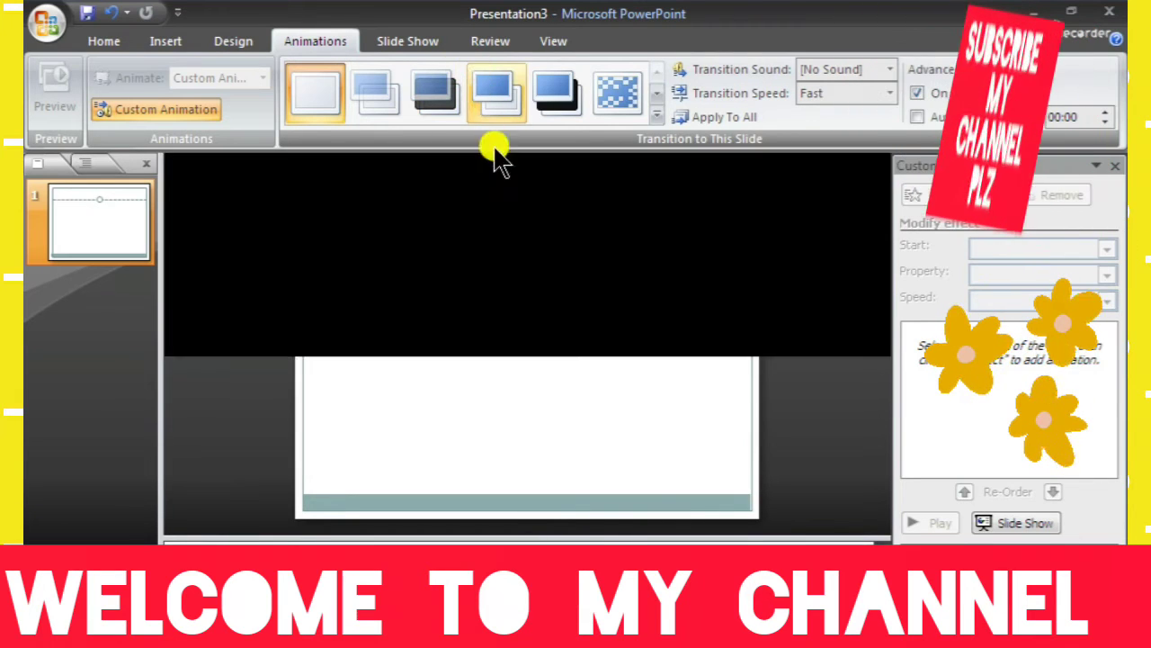
{"action": "left_click", "coordinate": [638, 214]}
{"action": "left_click", "coordinate": [978, 214]}
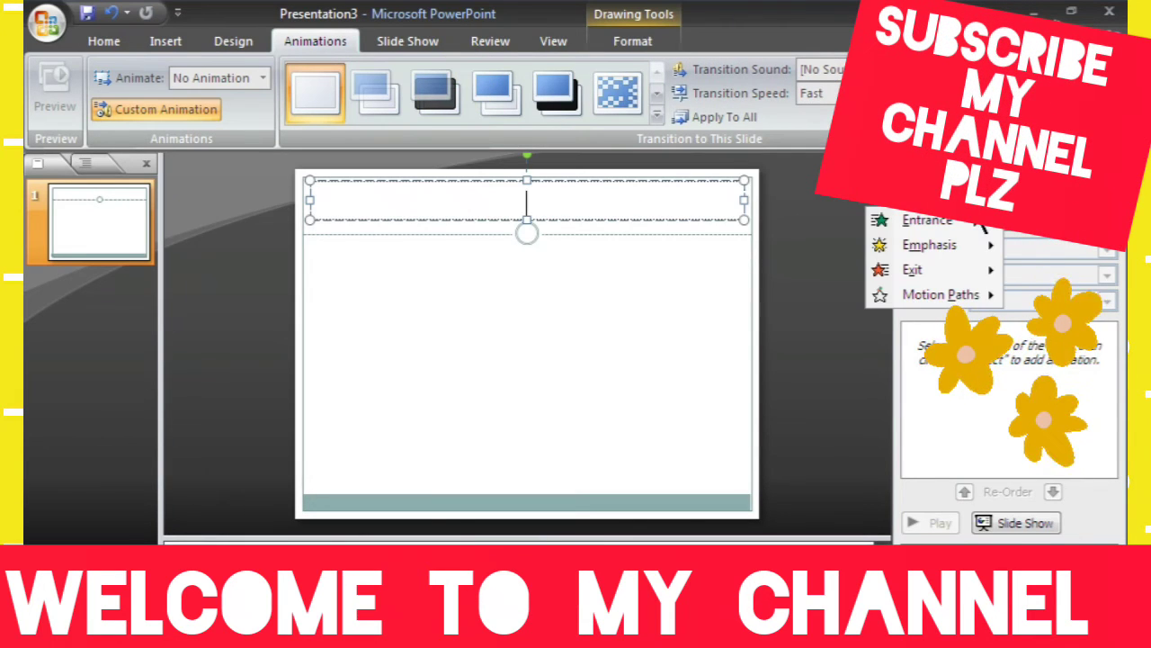
{"action": "left_click", "coordinate": [608, 348]}
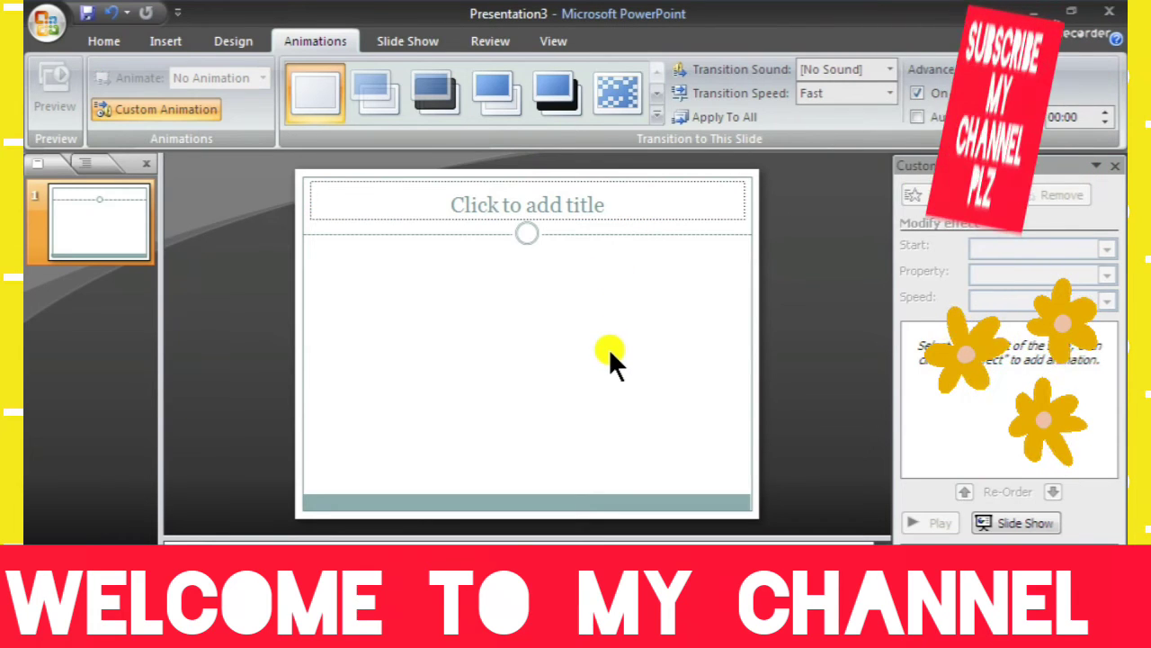
{"action": "left_click", "coordinate": [408, 36]}
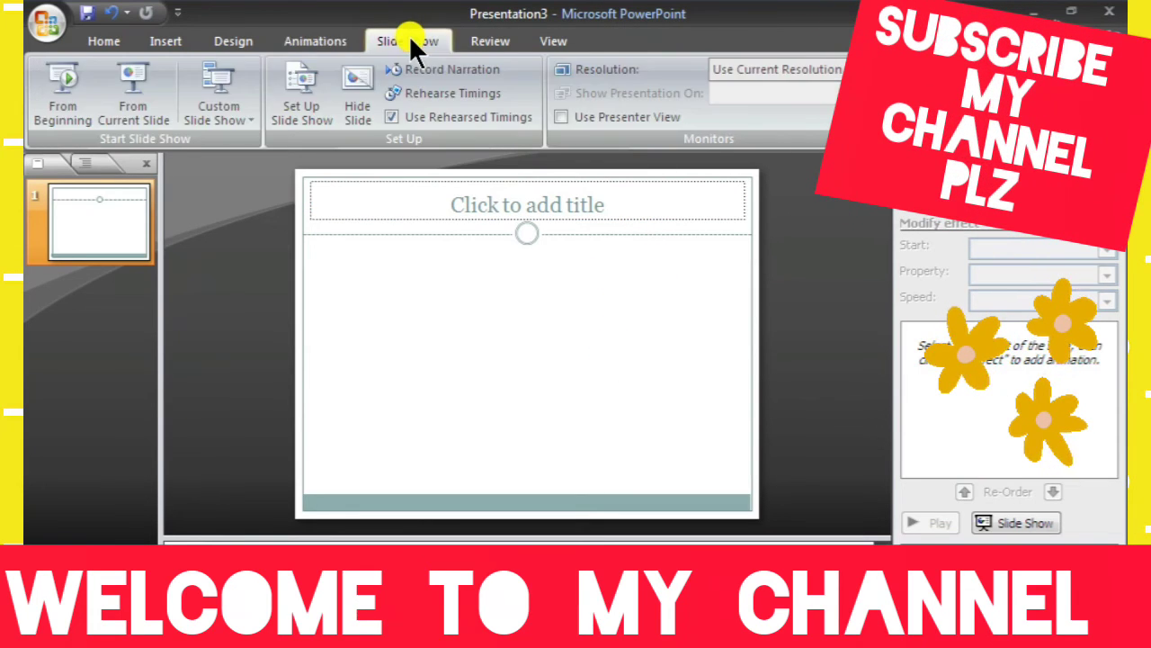
{"action": "left_click", "coordinate": [114, 80]}
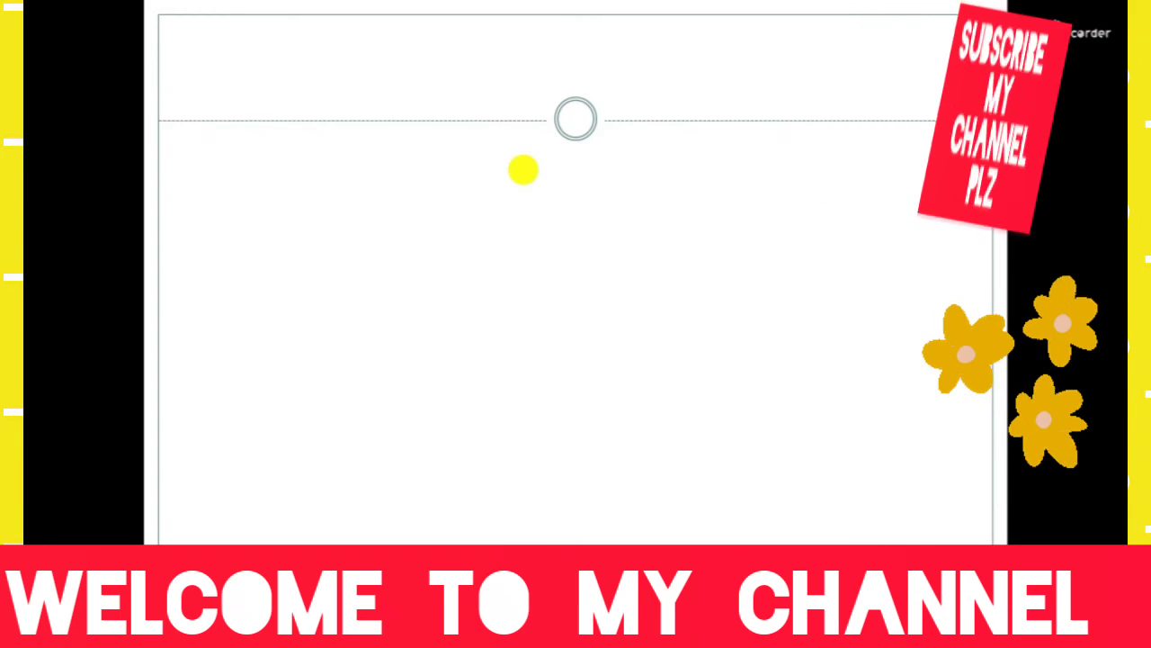
{"action": "left_click", "coordinate": [523, 171]}
{"action": "left_click", "coordinate": [530, 170]}
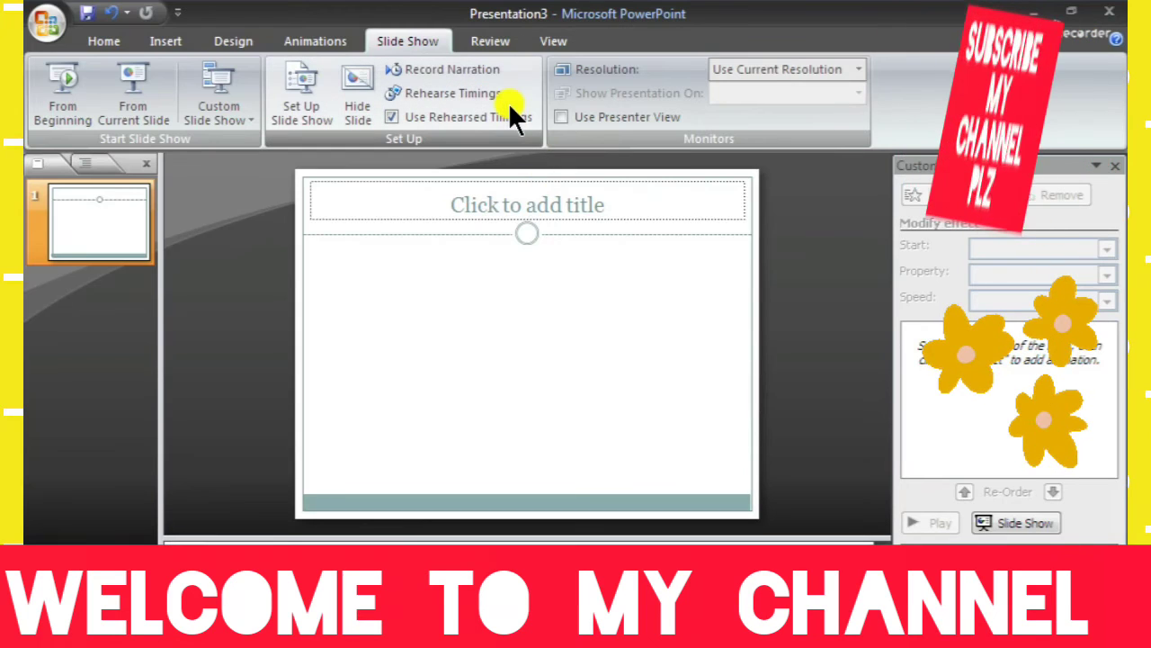
{"action": "left_click", "coordinate": [499, 50]}
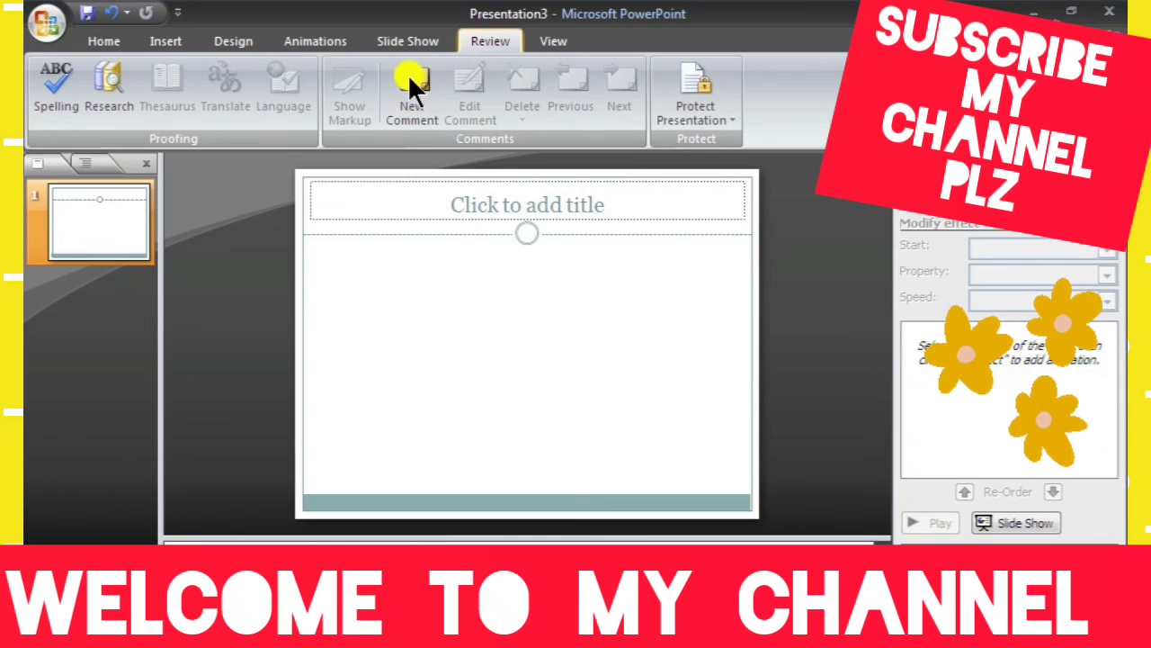
{"action": "left_click", "coordinate": [113, 38]}
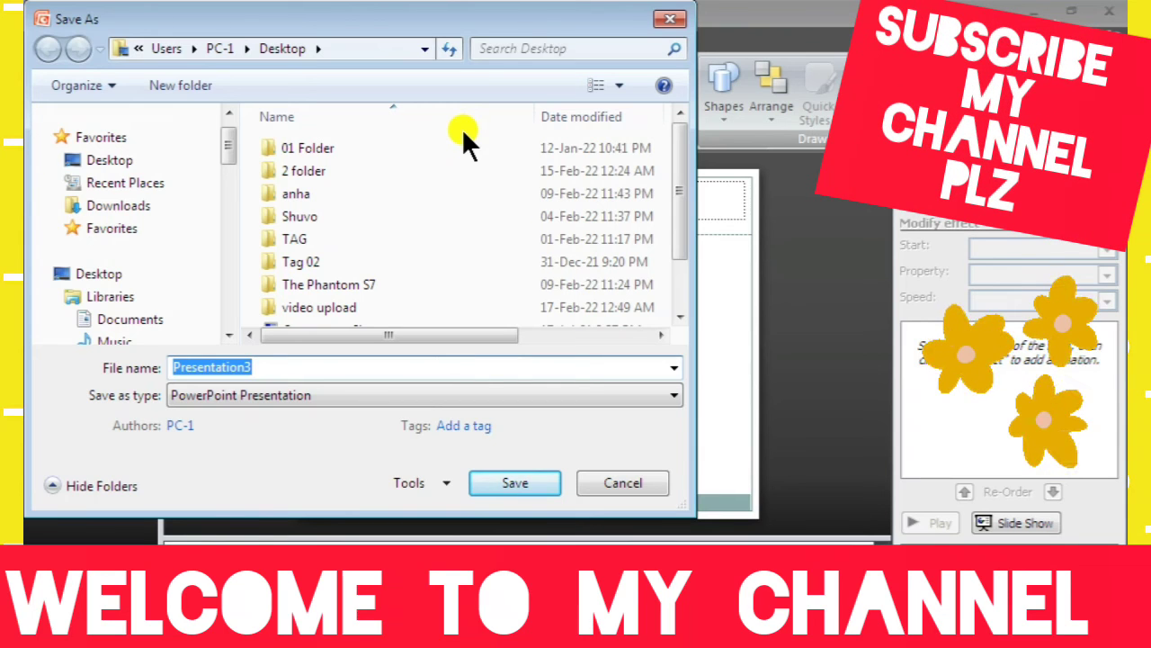
{"action": "left_click", "coordinate": [626, 480]}
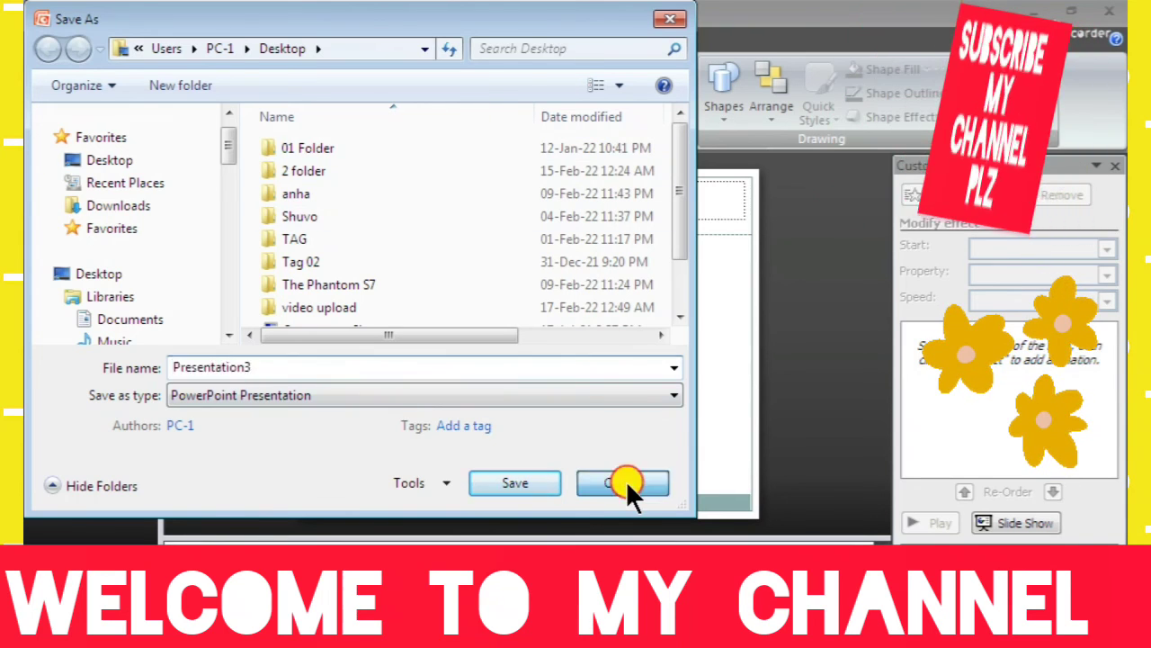